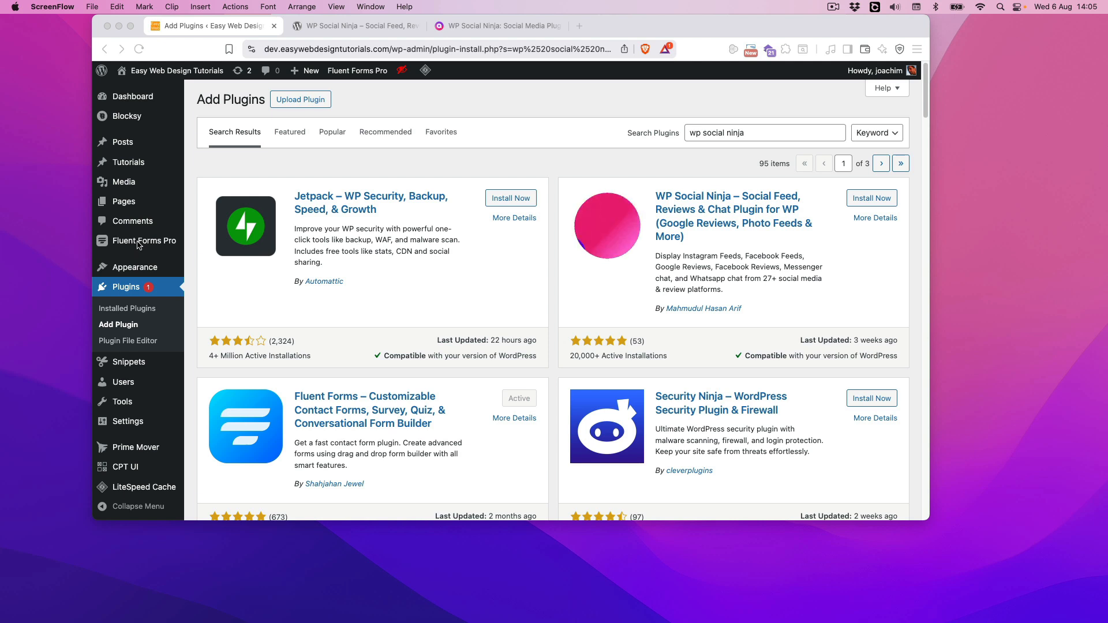
# Install and activate the WP Social Ninja plugin from the plugin search results
pyautogui.click(615, 159)
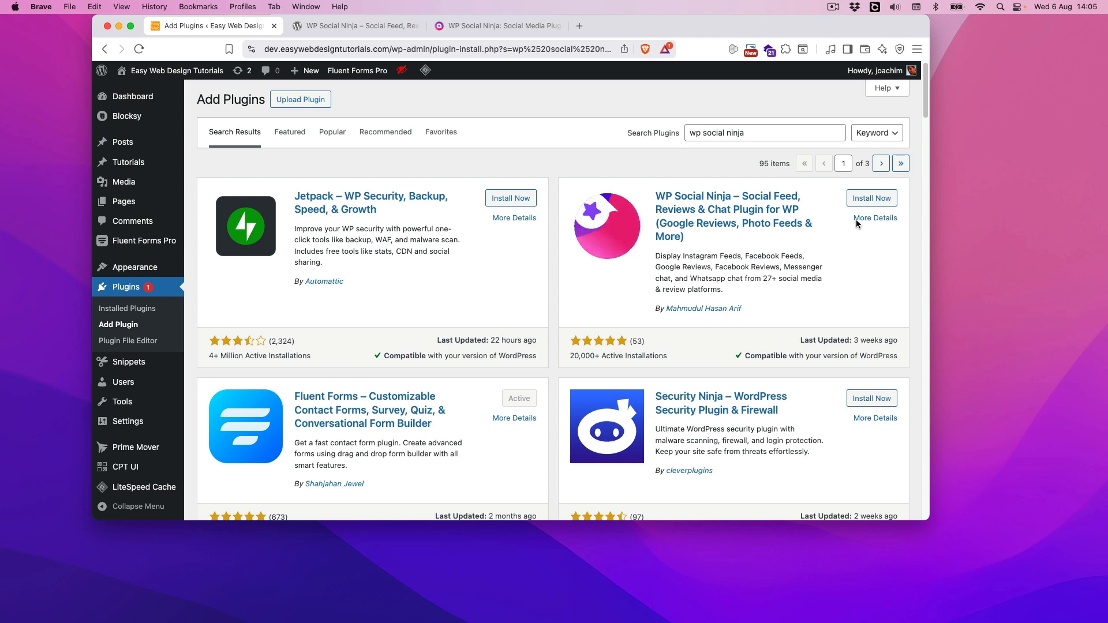
pyautogui.click(871, 199)
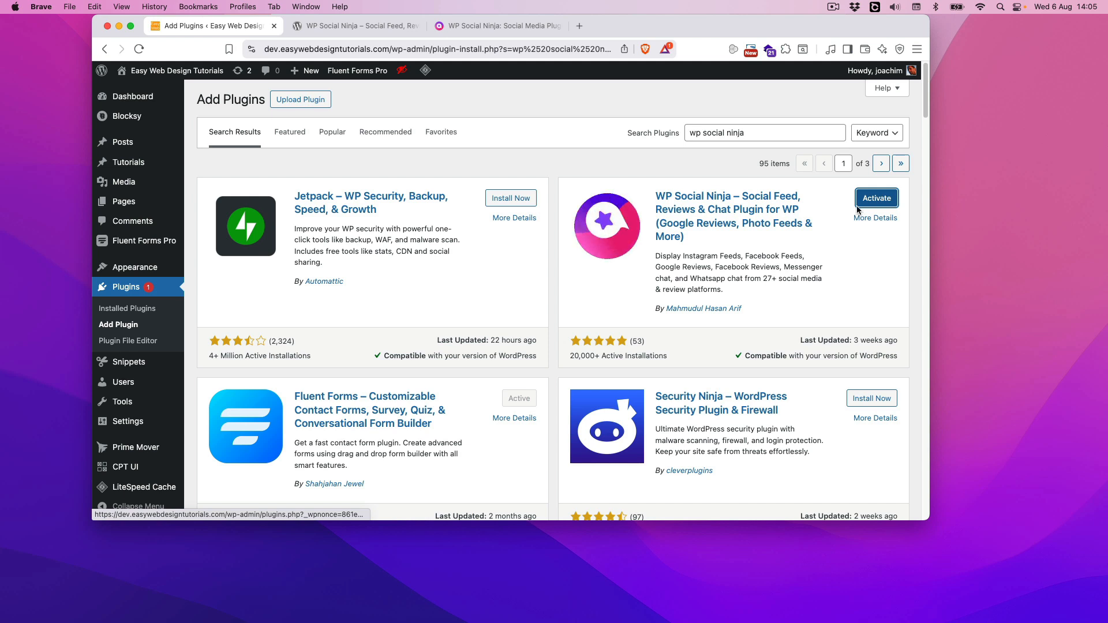
pyautogui.click(872, 202)
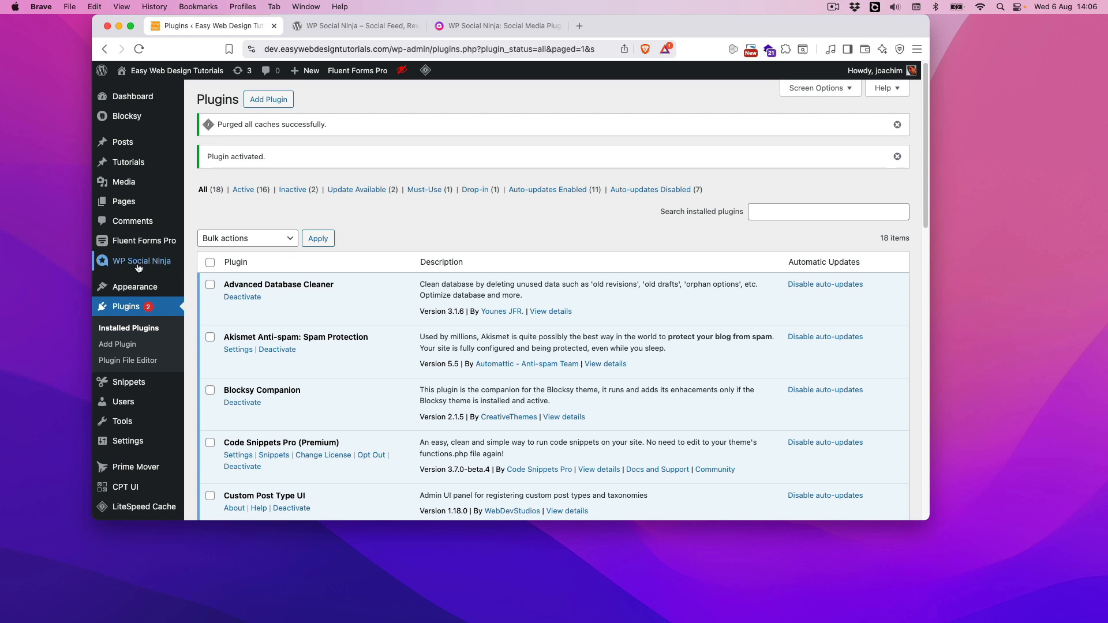
# Open the WP Social Ninja platforms page and look over the available social feeds, reviews and chats
pyautogui.moveTo(132, 246)
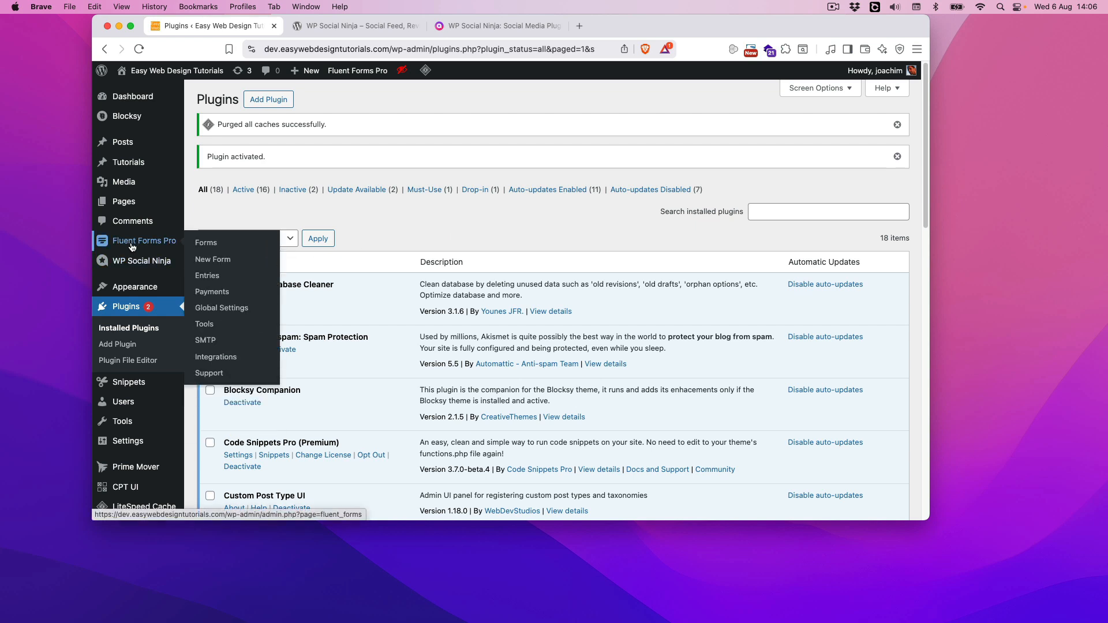
pyautogui.click(130, 264)
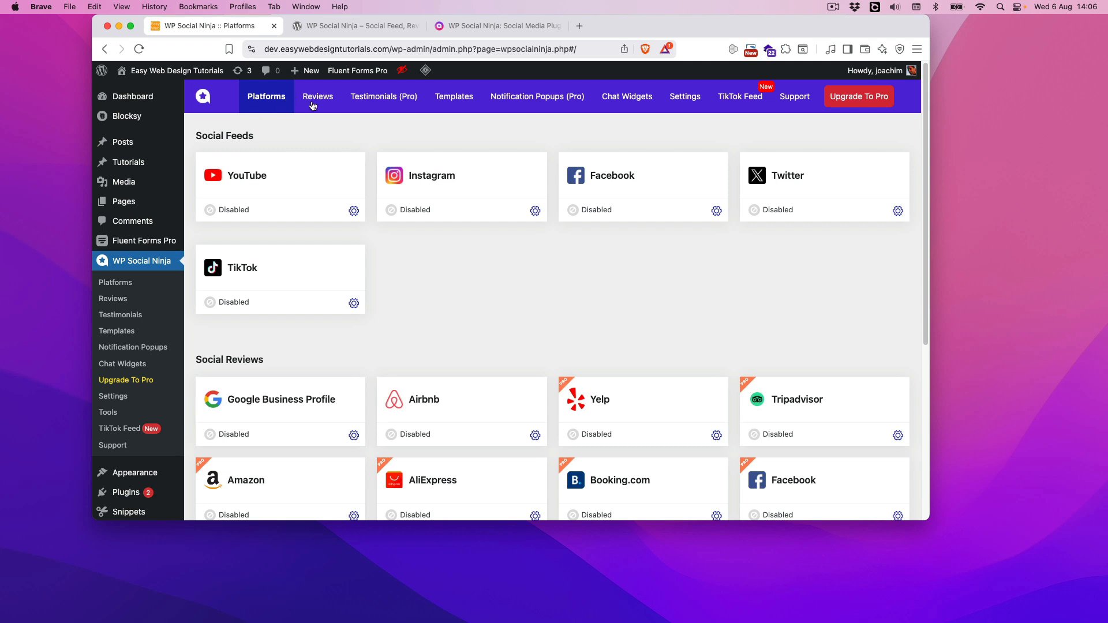
pyautogui.scroll(-5, 654, 294)
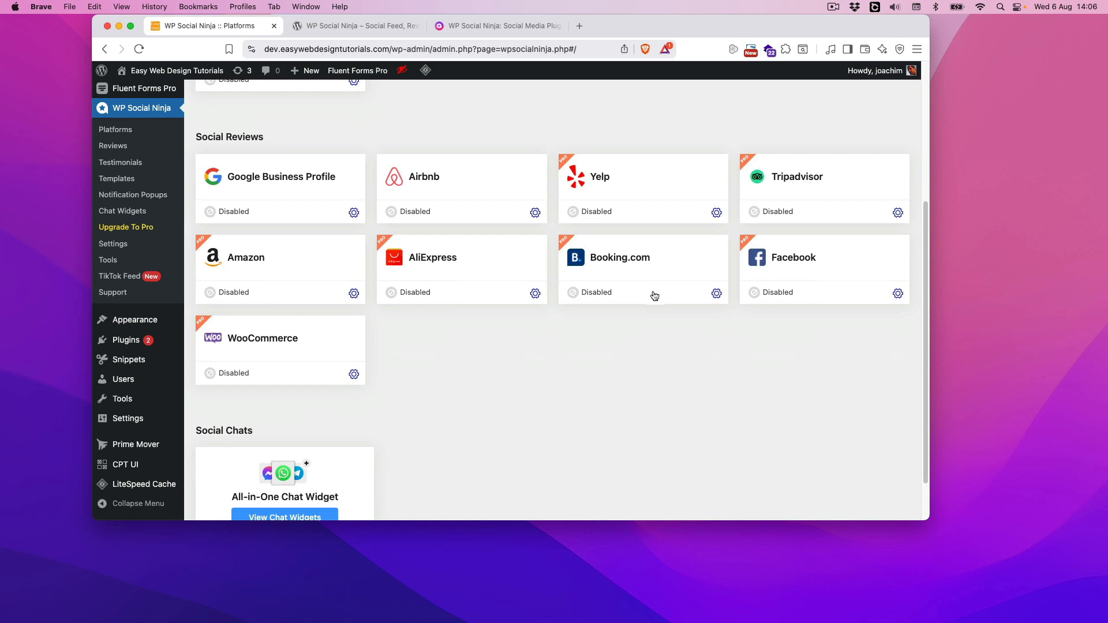
pyautogui.scroll(-2, 654, 294)
pyautogui.scroll(6, 654, 295)
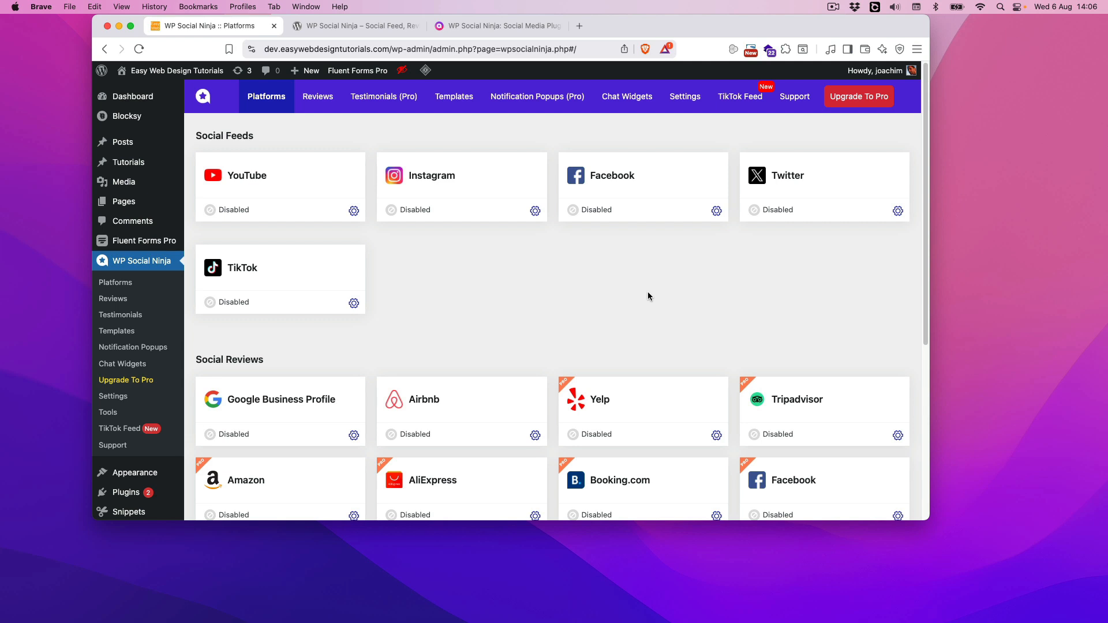
pyautogui.click(535, 211)
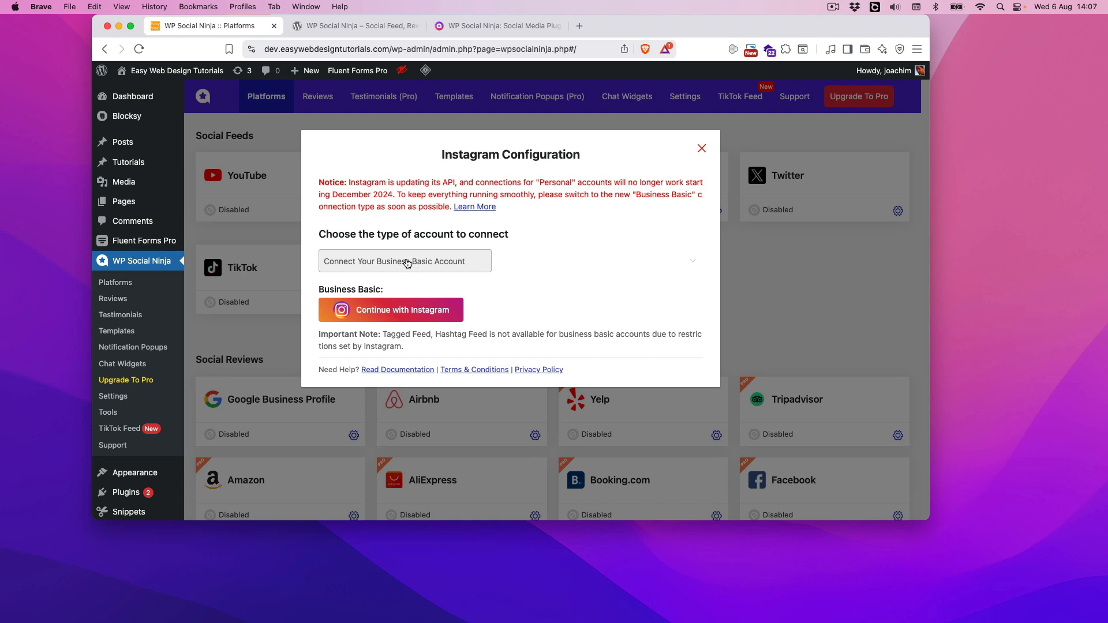
pyautogui.click(407, 263)
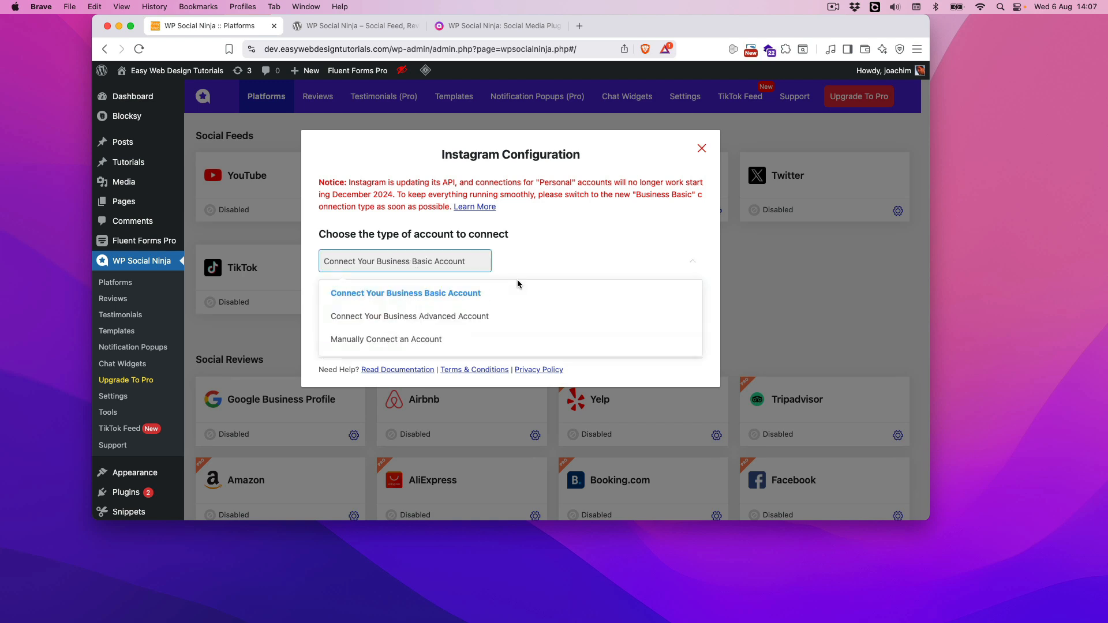
pyautogui.click(575, 258)
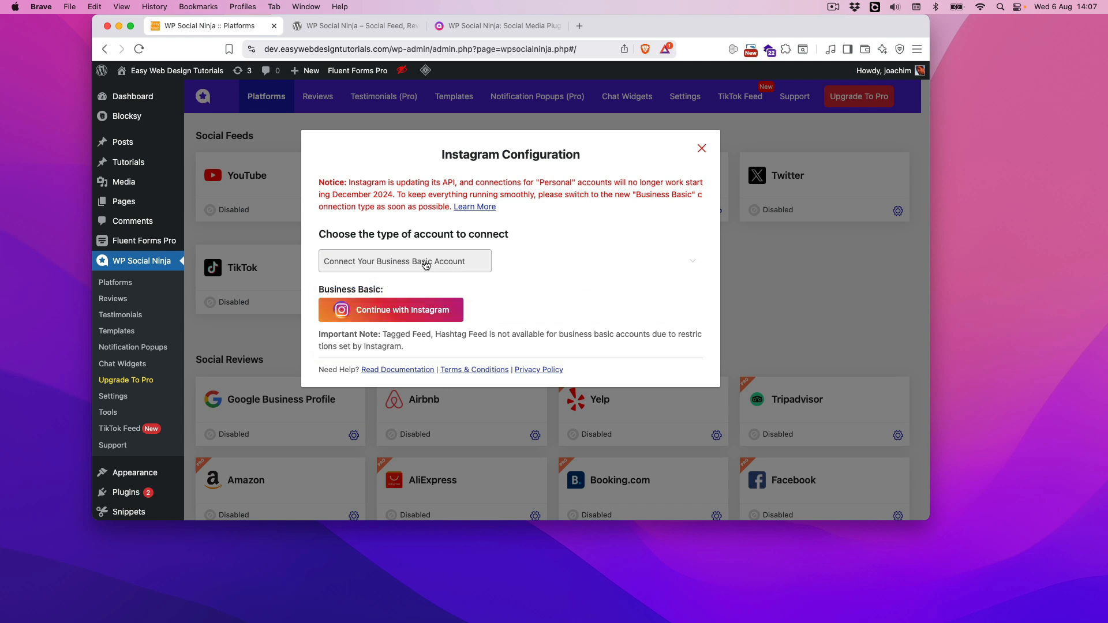
pyautogui.click(426, 265)
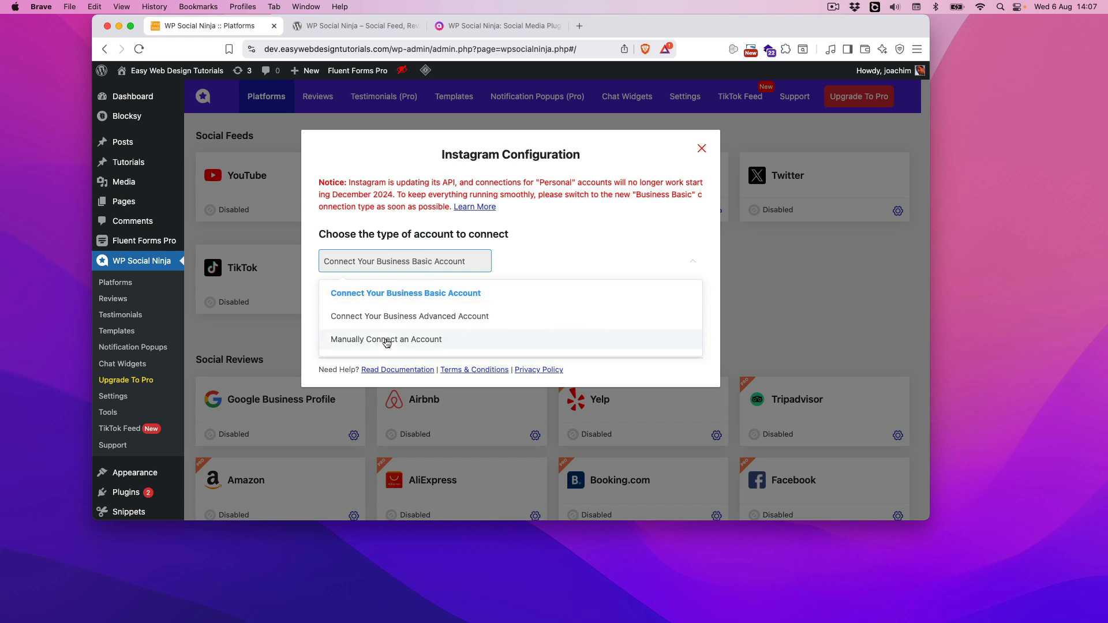
pyautogui.click(421, 339)
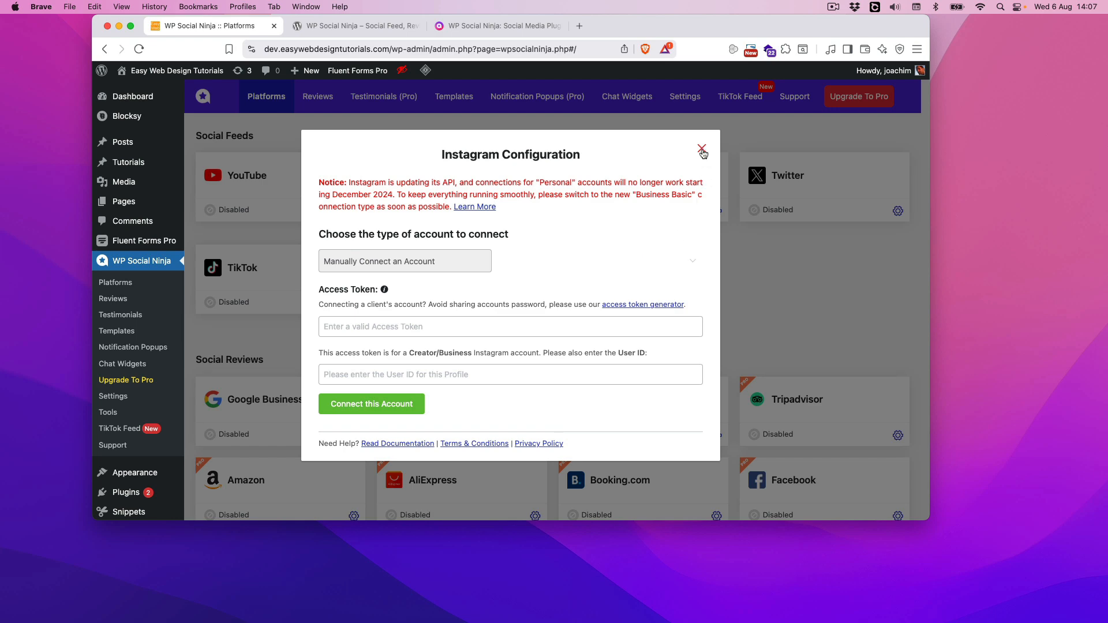
pyautogui.click(702, 149)
# Open the Instagram configuration and start connecting a Business Basic account through Instagram
pyautogui.click(535, 211)
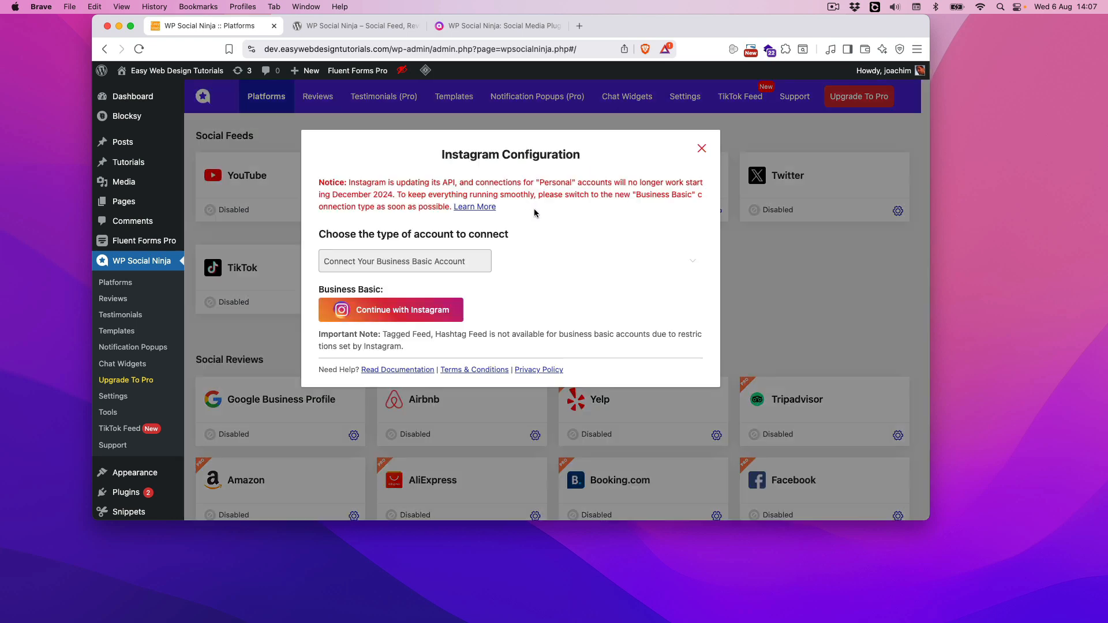
pyautogui.click(407, 310)
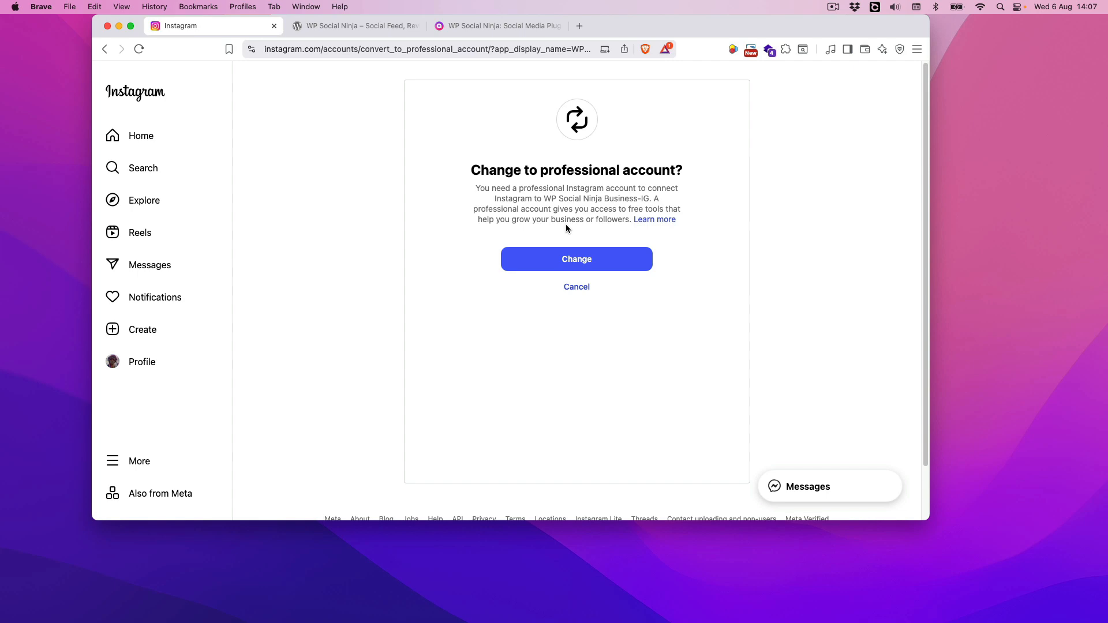
# Read Instagram's help articles about professional accounts and the differences between public and private accounts
pyautogui.click(649, 220)
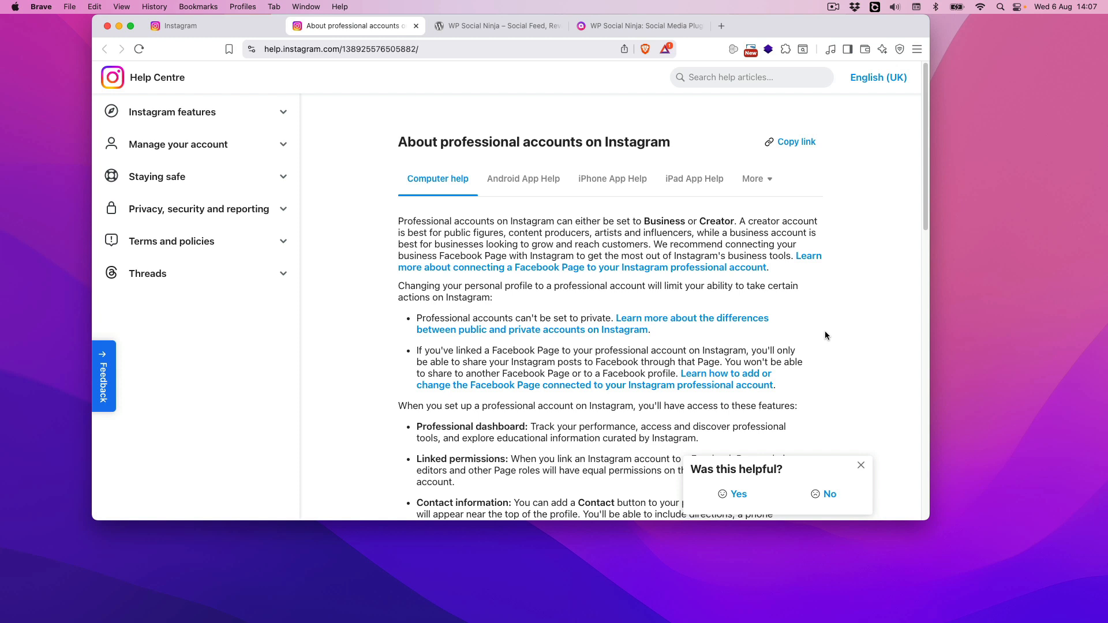
pyautogui.click(700, 323)
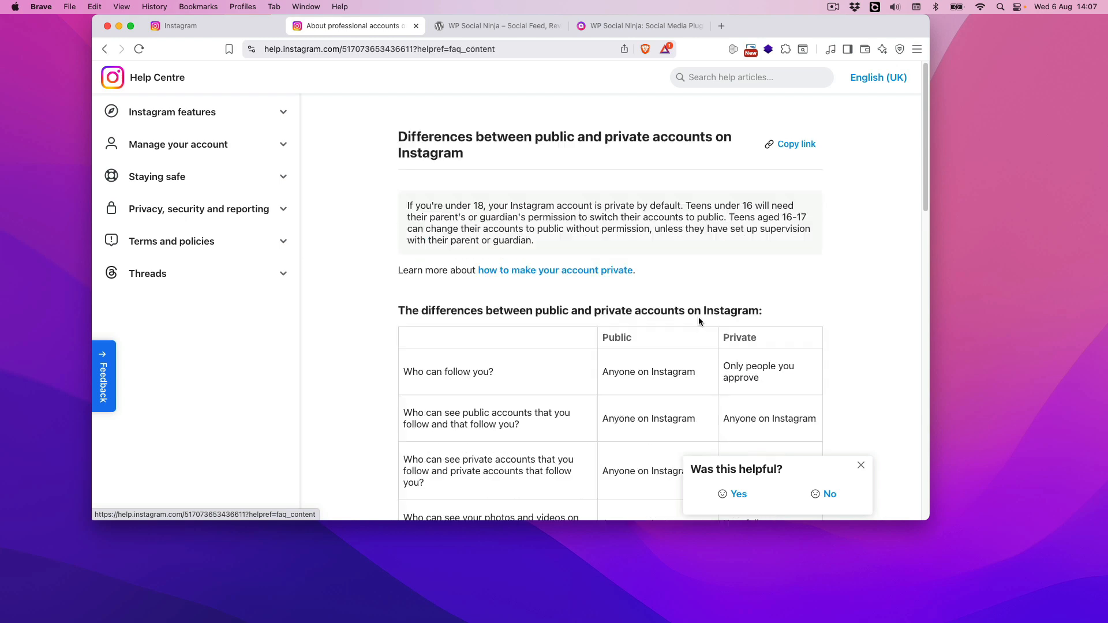
pyautogui.scroll(-3, 852, 331)
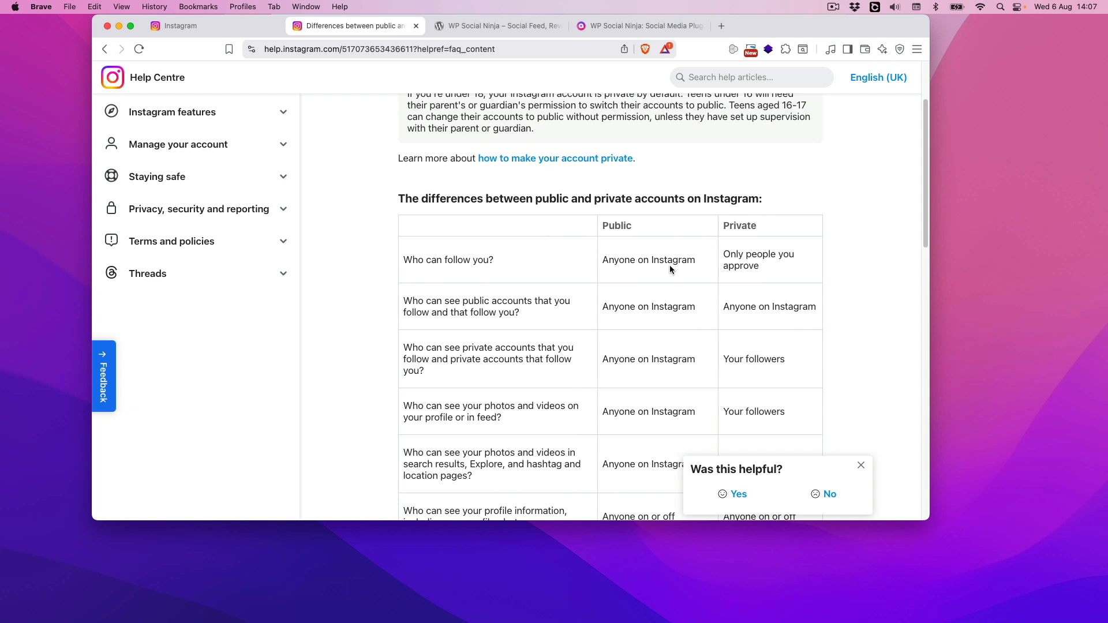
pyautogui.scroll(-2, 859, 321)
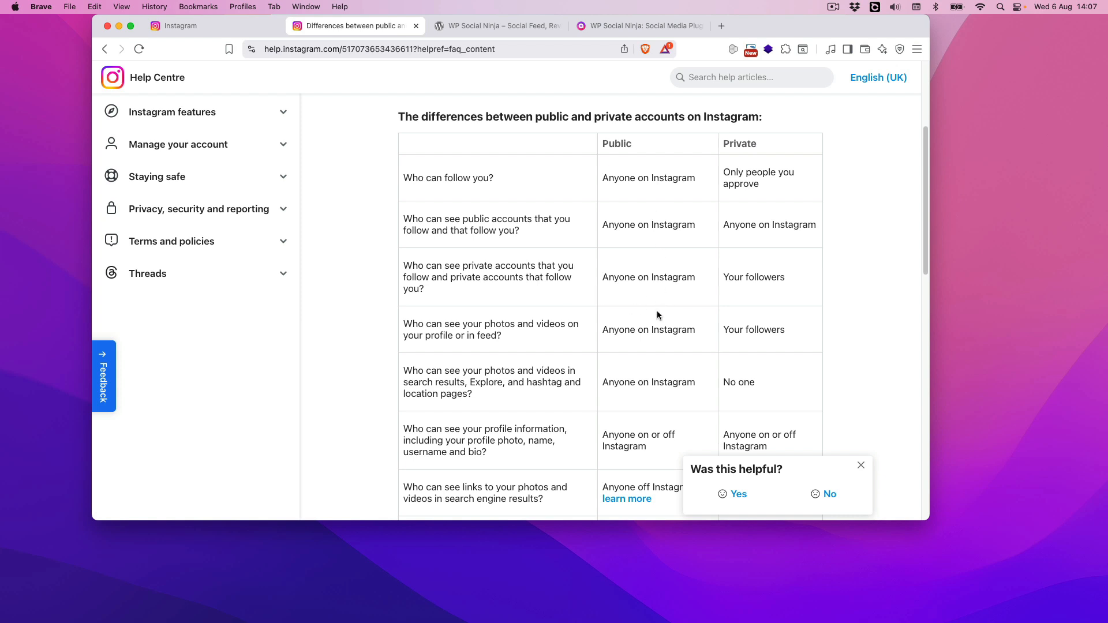
pyautogui.scroll(-2, 659, 312)
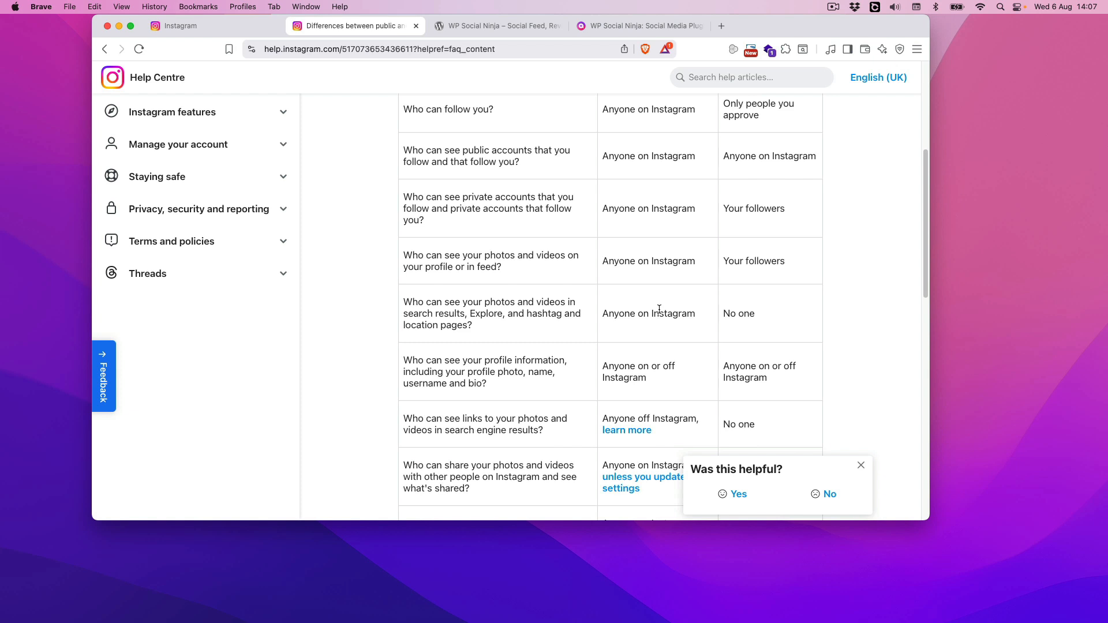
pyautogui.scroll(3, 660, 310)
pyautogui.scroll(-5, 671, 294)
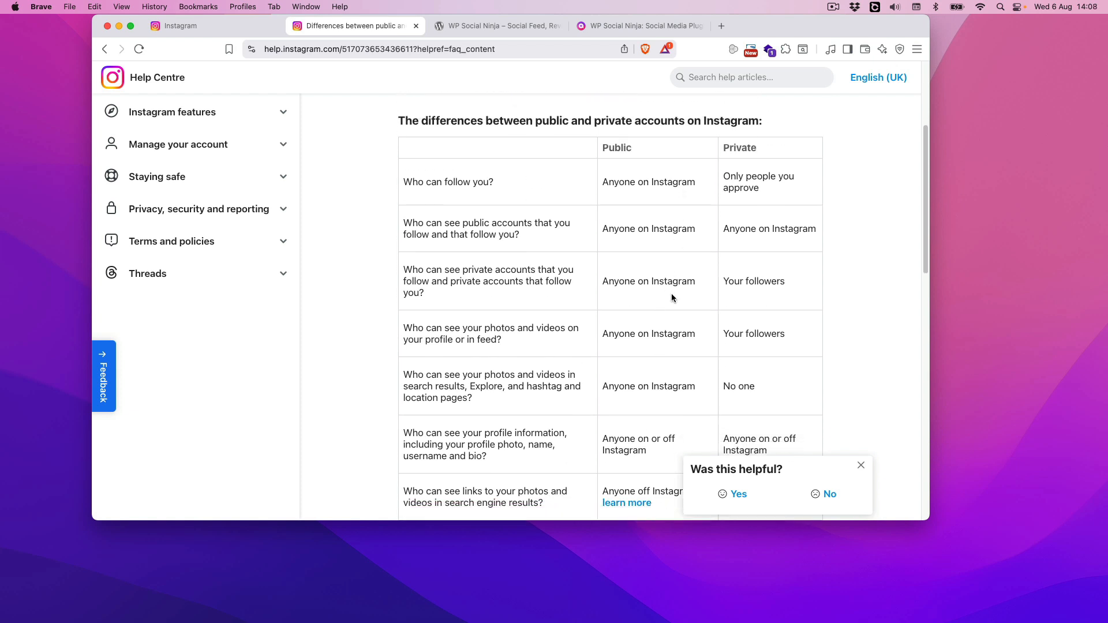
pyautogui.scroll(-3, 672, 295)
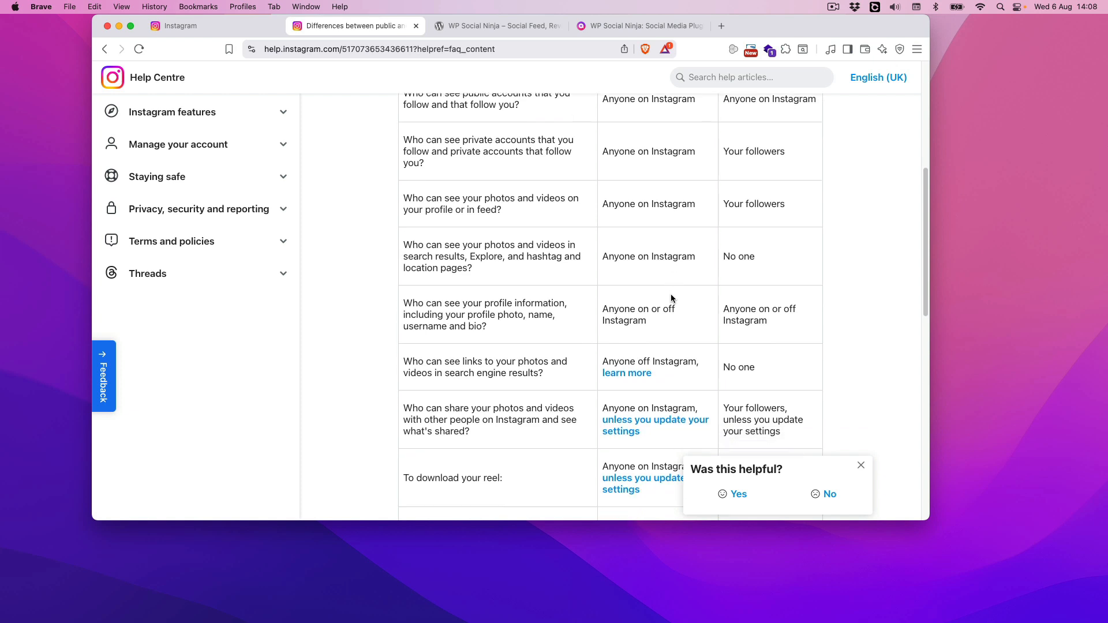
pyautogui.scroll(-4, 684, 290)
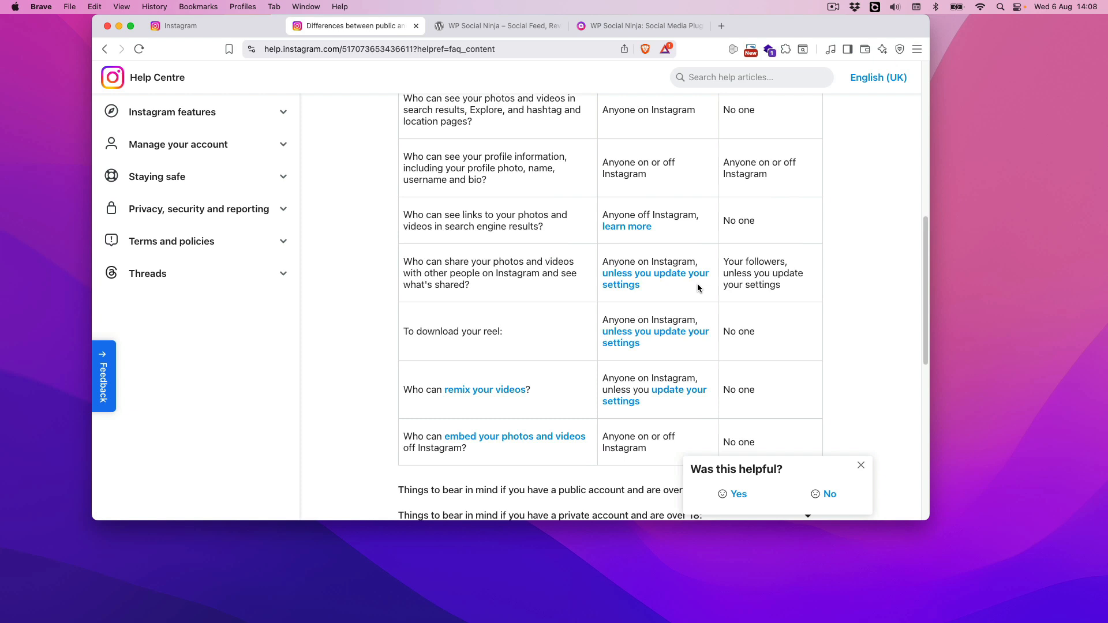
pyautogui.scroll(-3, 698, 288)
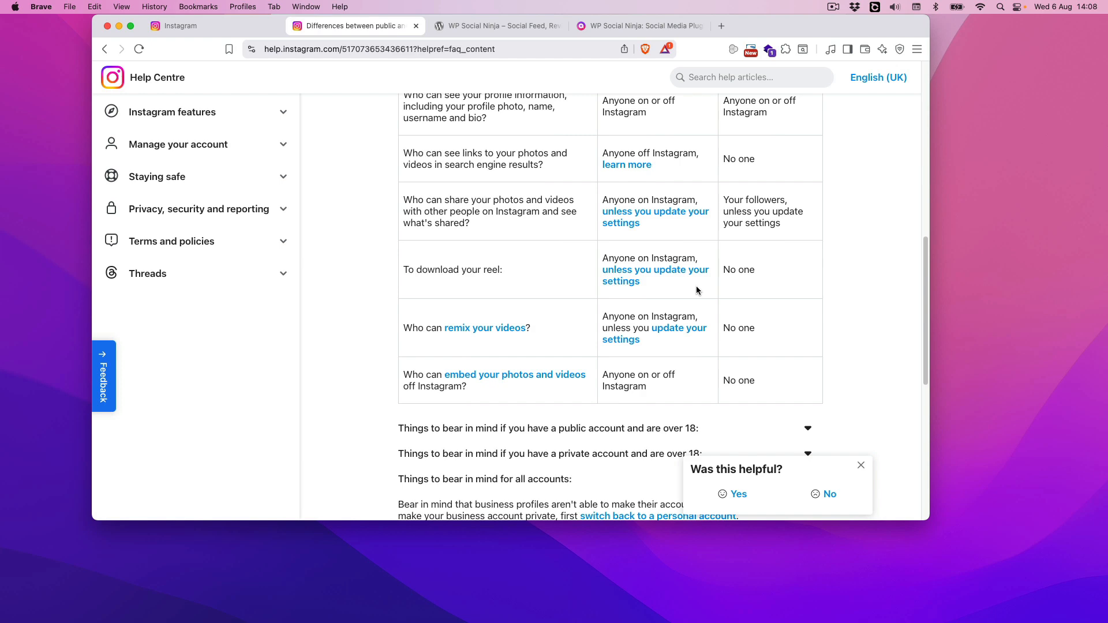
pyautogui.scroll(15, 710, 309)
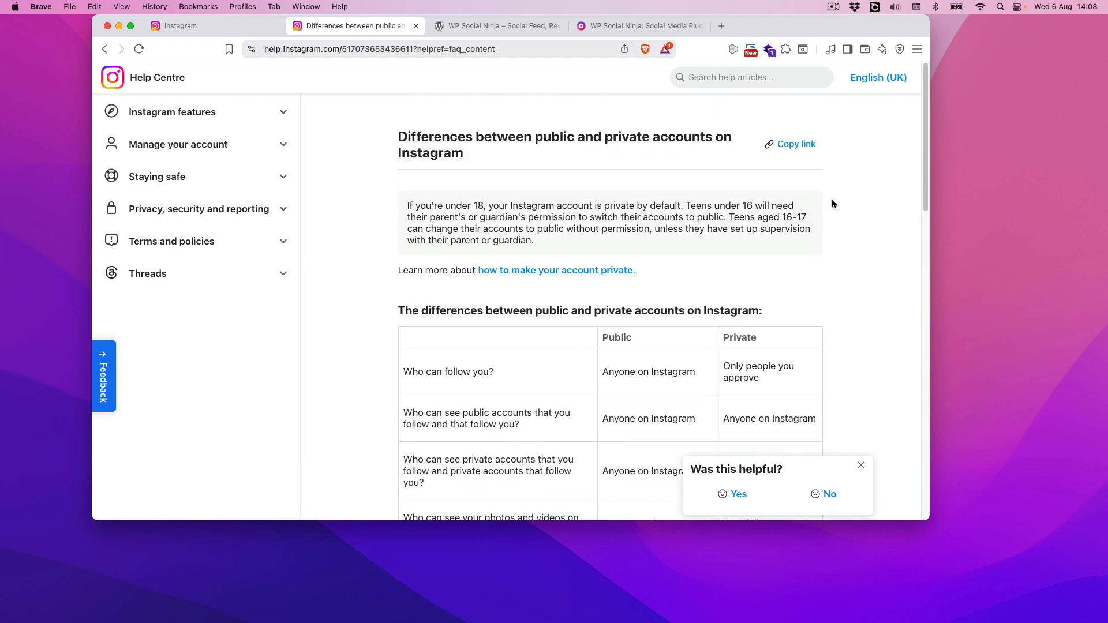
pyautogui.click(104, 49)
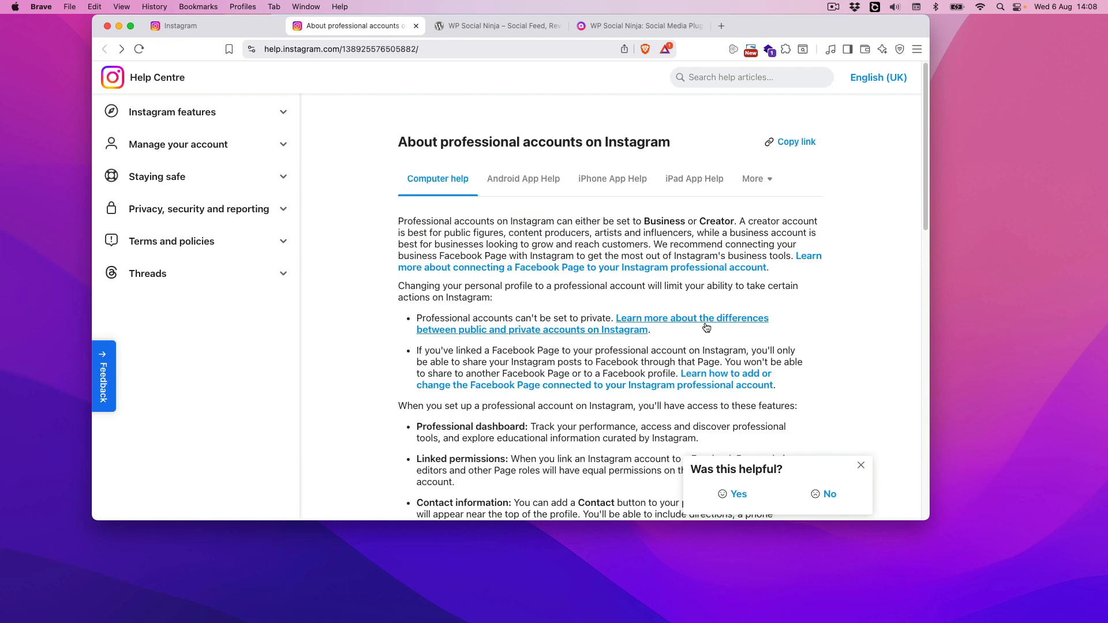
# Return to the Instagram account conversion, agree to change to a professional account and choose the Creator type
pyautogui.click(210, 27)
pyautogui.click(580, 260)
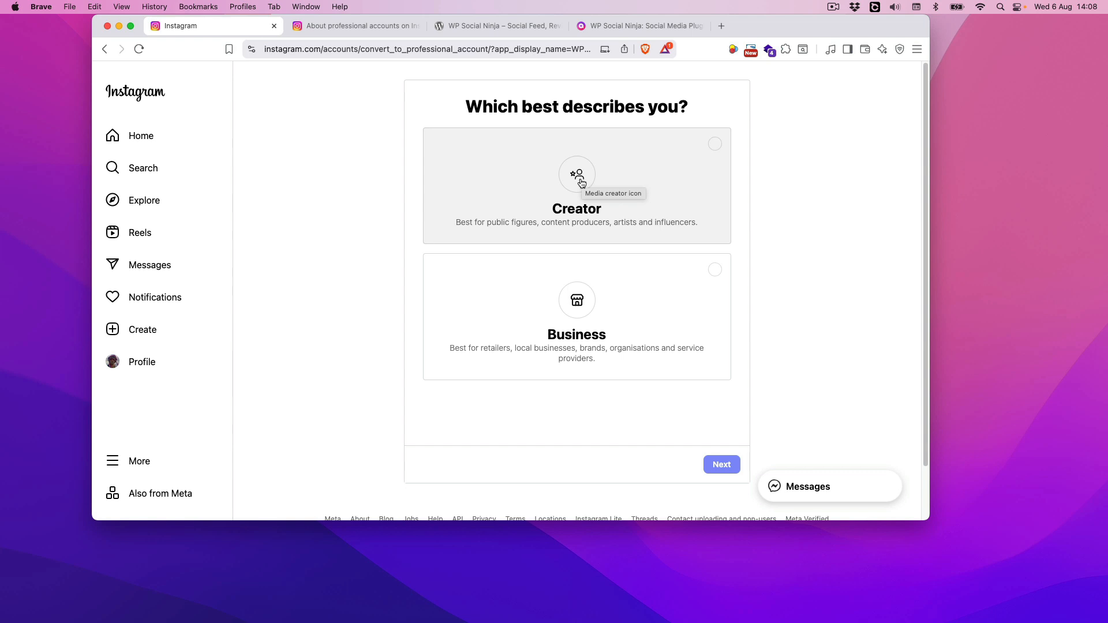
pyautogui.click(582, 183)
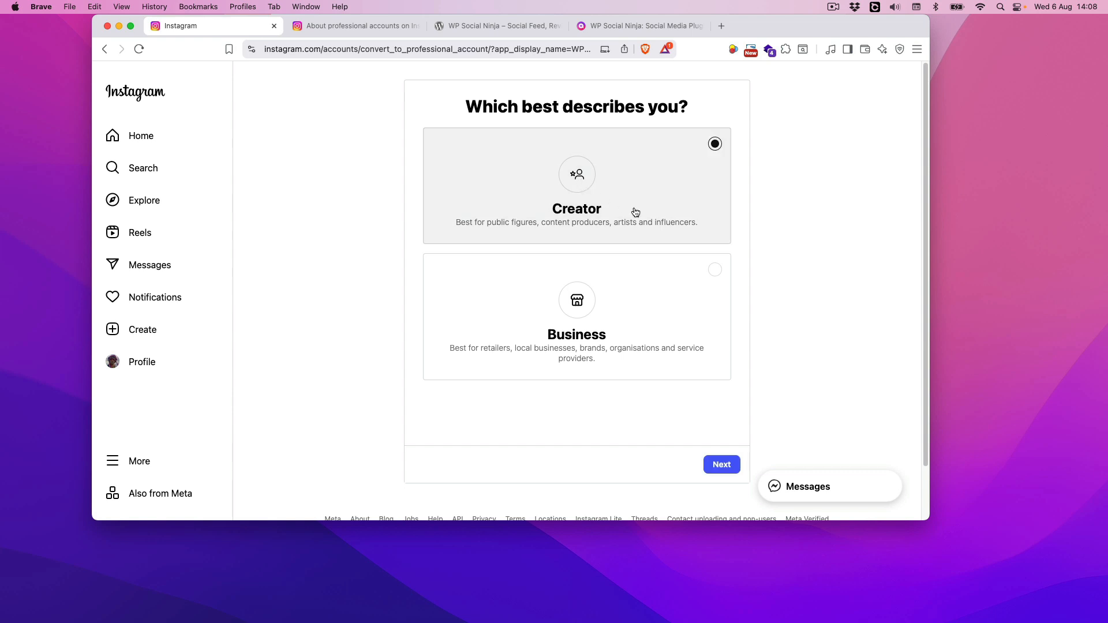
pyautogui.click(721, 465)
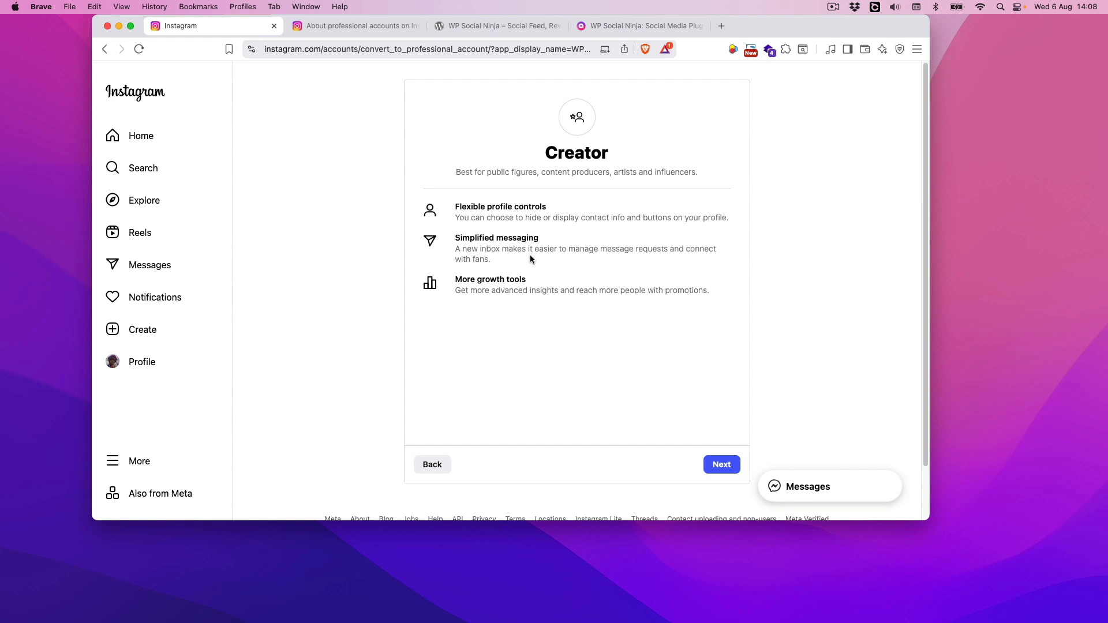
pyautogui.click(717, 468)
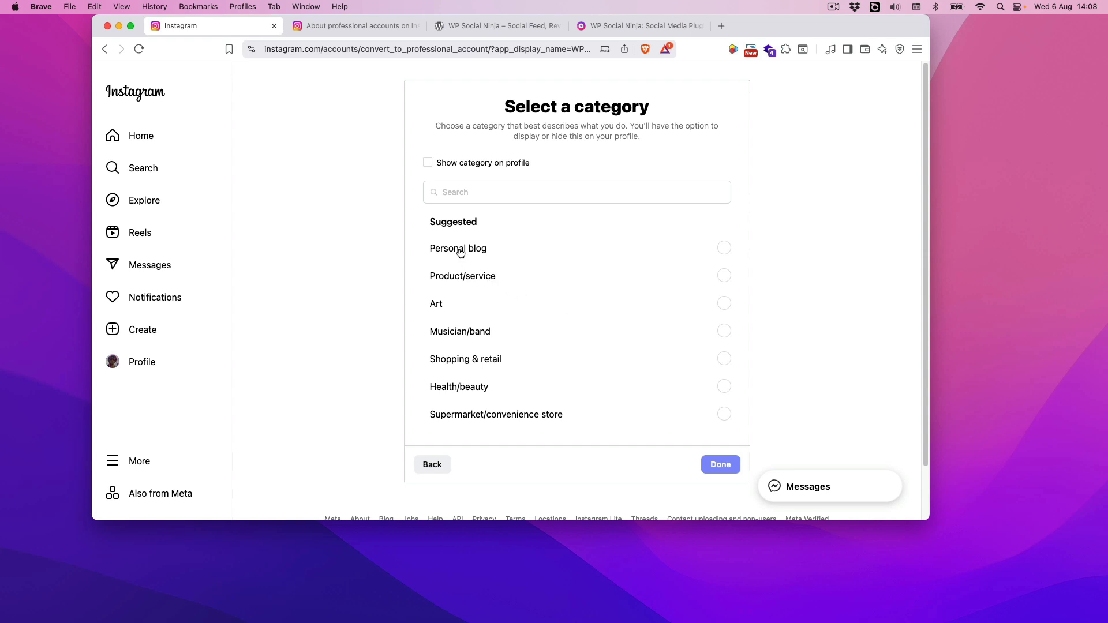
# Set the account category to Personal blog and complete the switch to a professional account
pyautogui.click(724, 249)
pyautogui.click(720, 466)
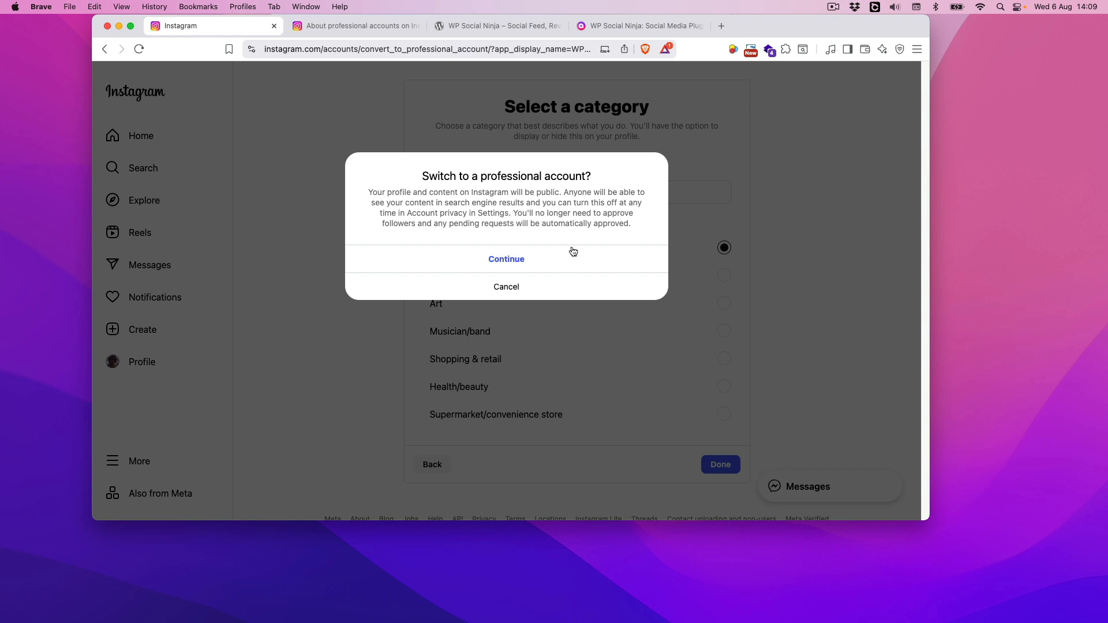
pyautogui.click(515, 259)
pyautogui.click(471, 258)
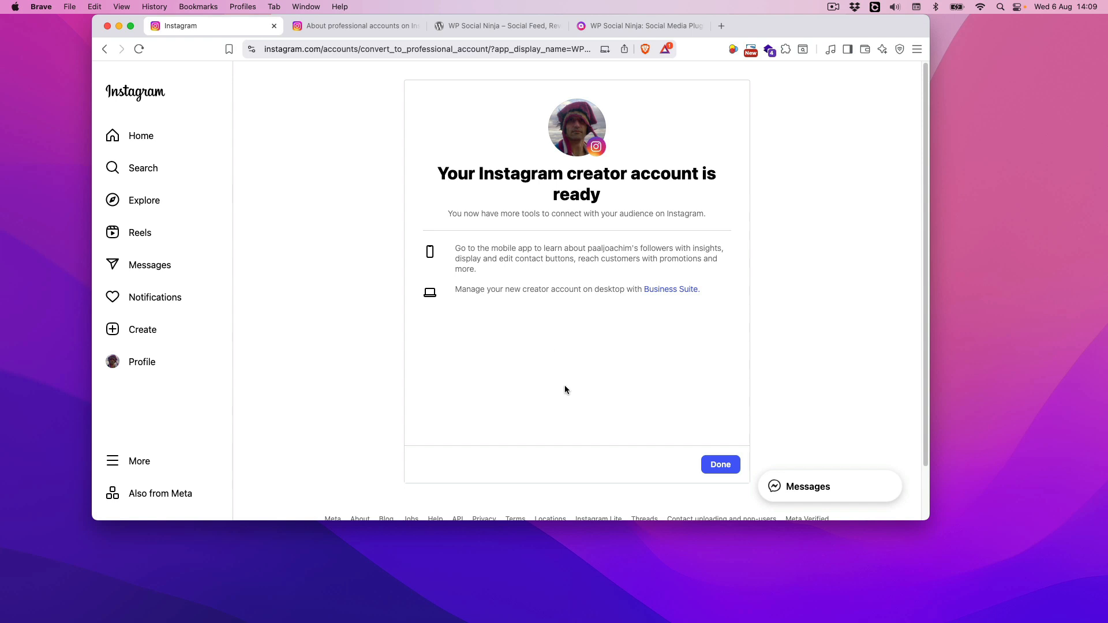
pyautogui.click(725, 465)
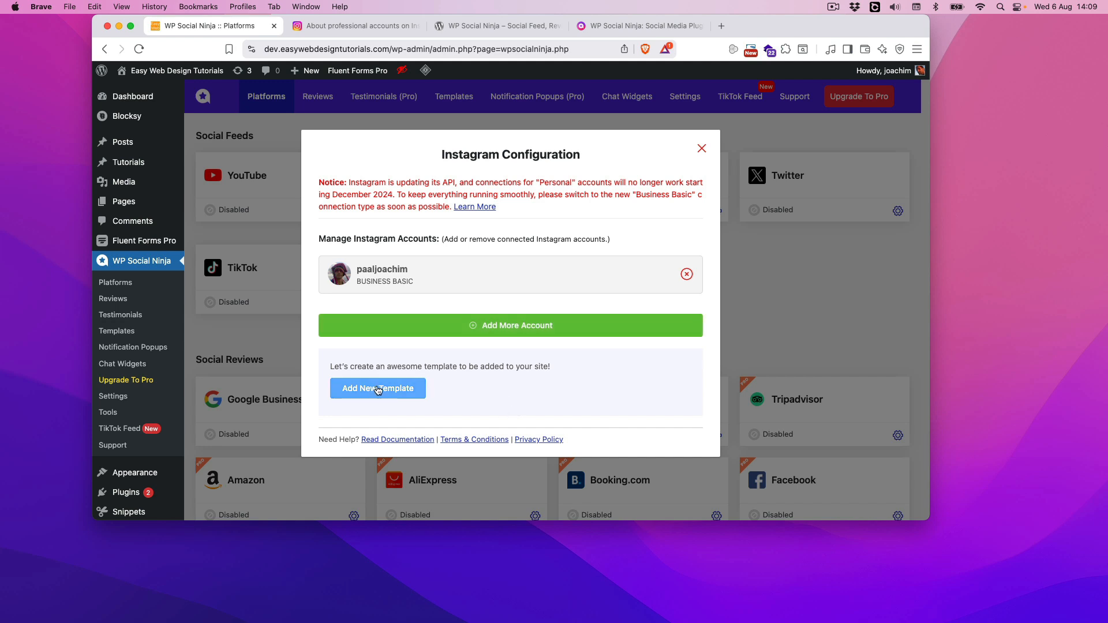
# Add a new template for the connected Instagram account and look over its feed preview
pyautogui.click(378, 388)
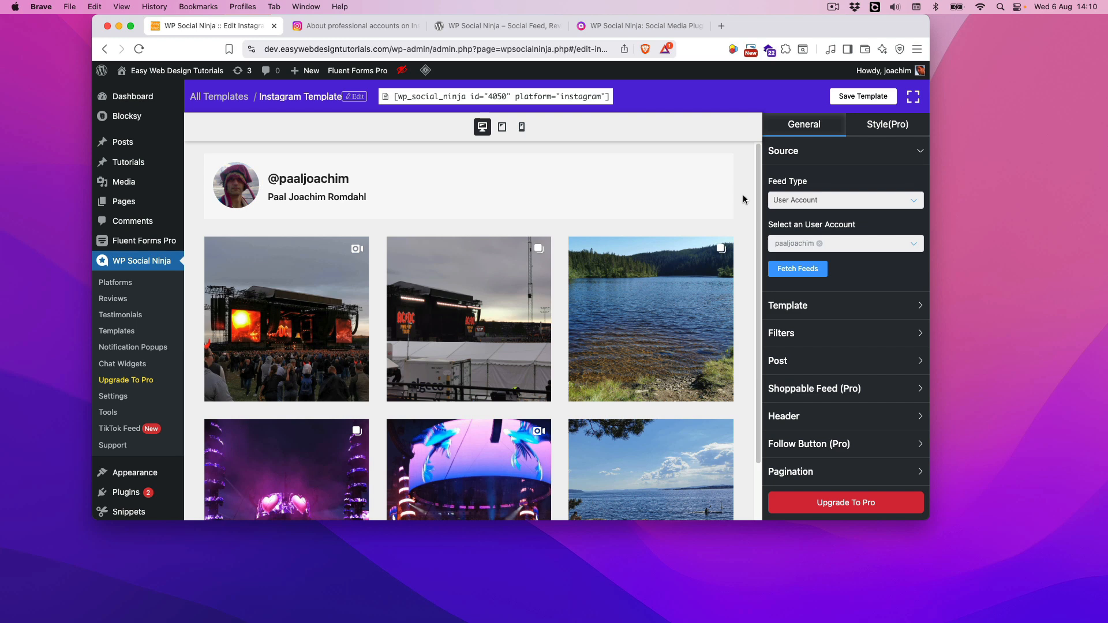
pyautogui.scroll(-3, 743, 198)
pyautogui.scroll(2, 745, 198)
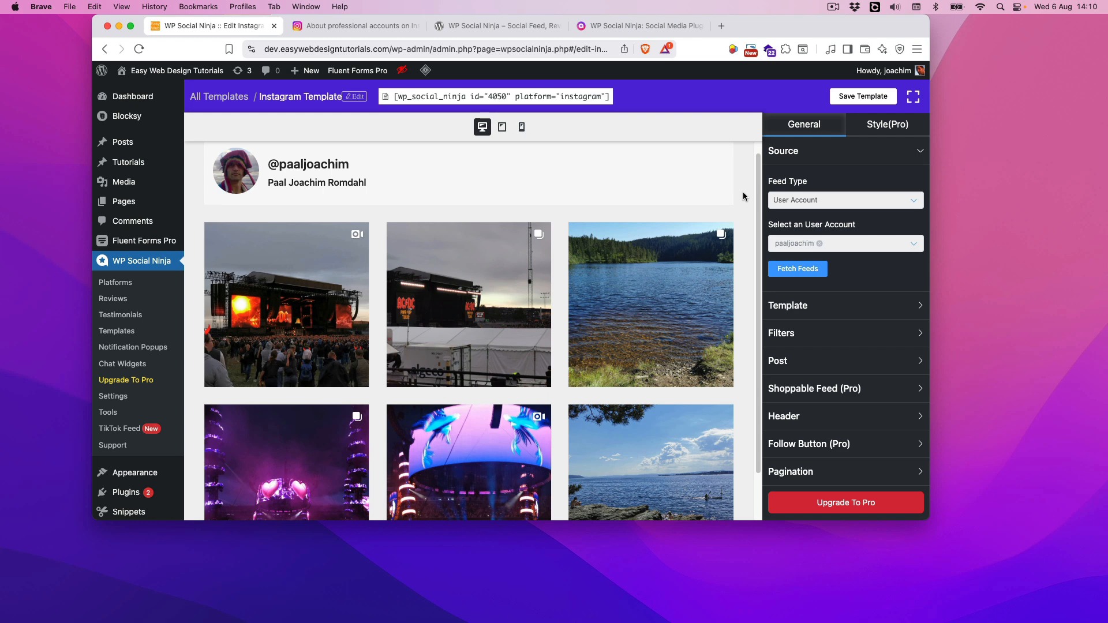
pyautogui.scroll(-1, 743, 197)
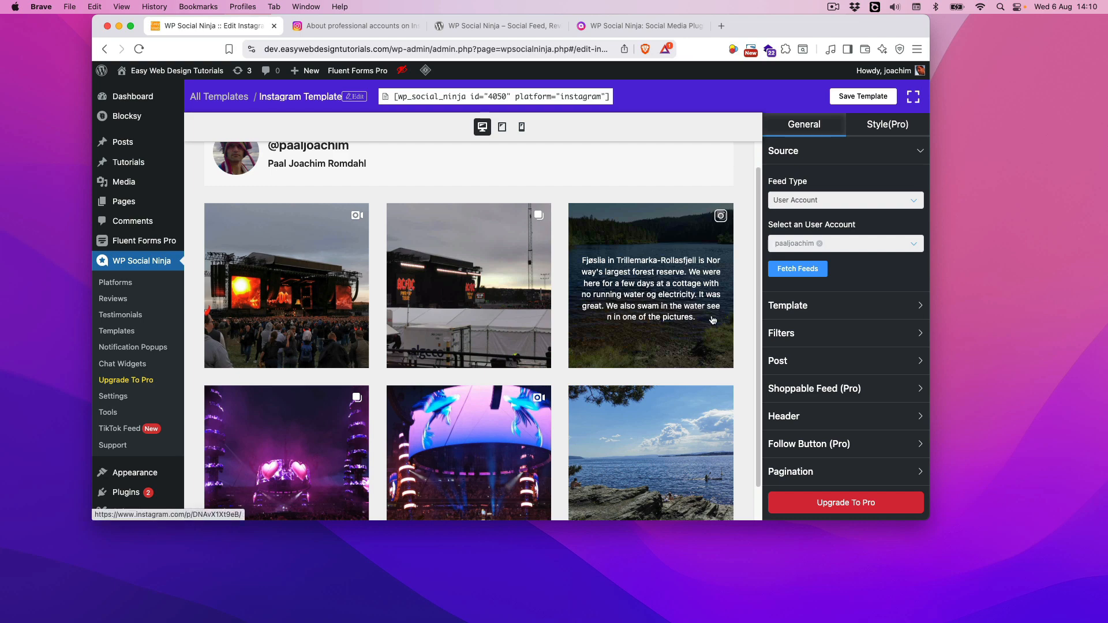
# Look over the feed preview, try Template 2 for the grid layout and switch back to Template 1
pyautogui.scroll(-5, 745, 304)
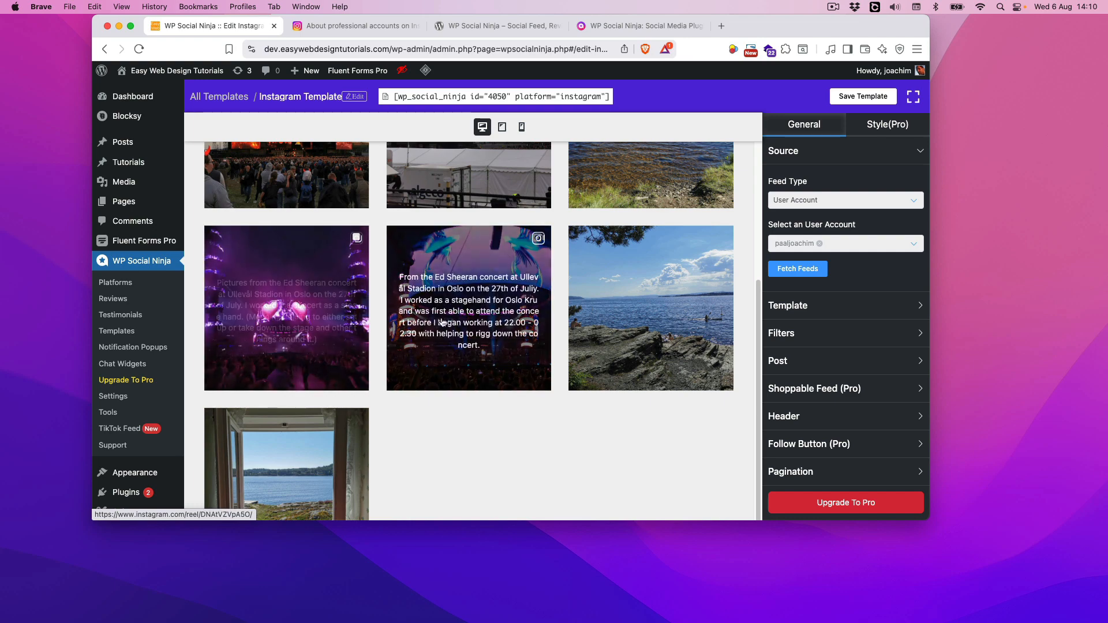
pyautogui.scroll(5, 576, 470)
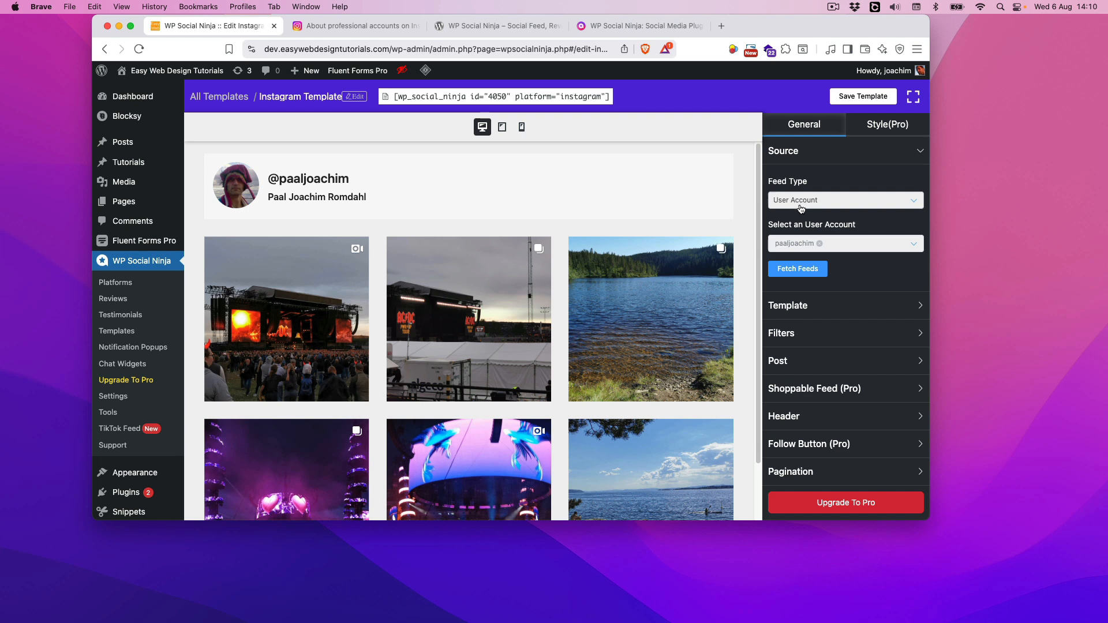
pyautogui.click(901, 308)
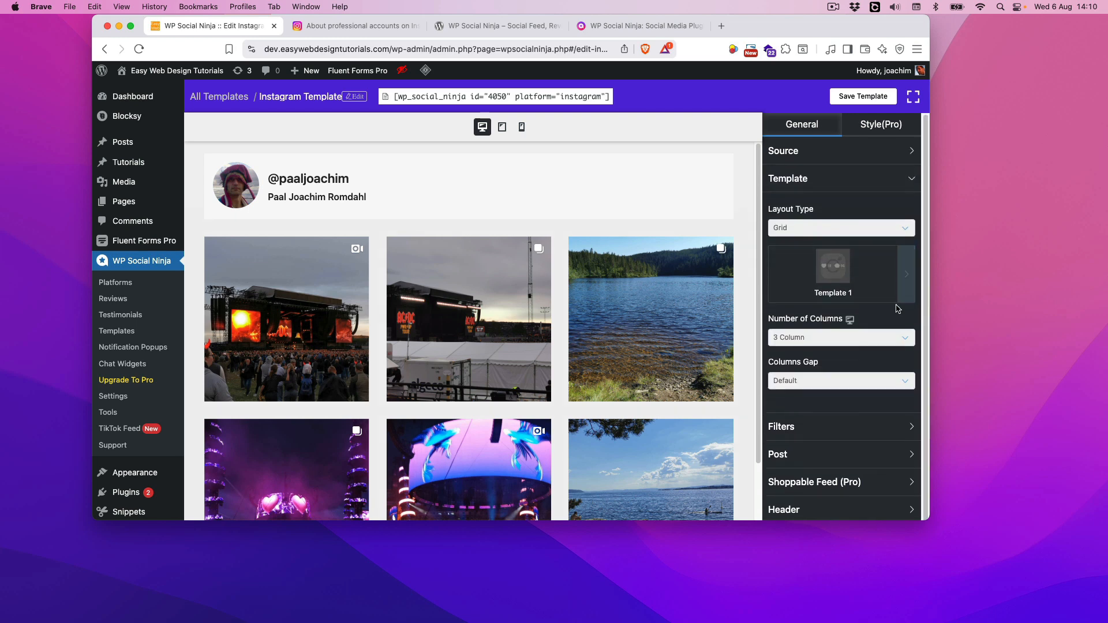
pyautogui.click(905, 271)
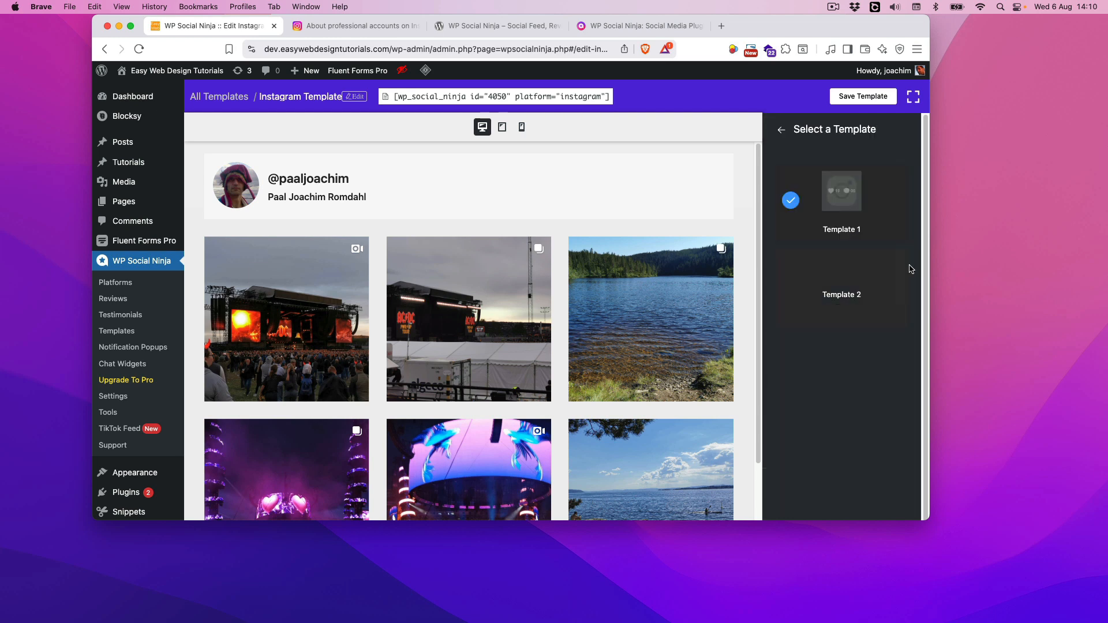
pyautogui.click(847, 281)
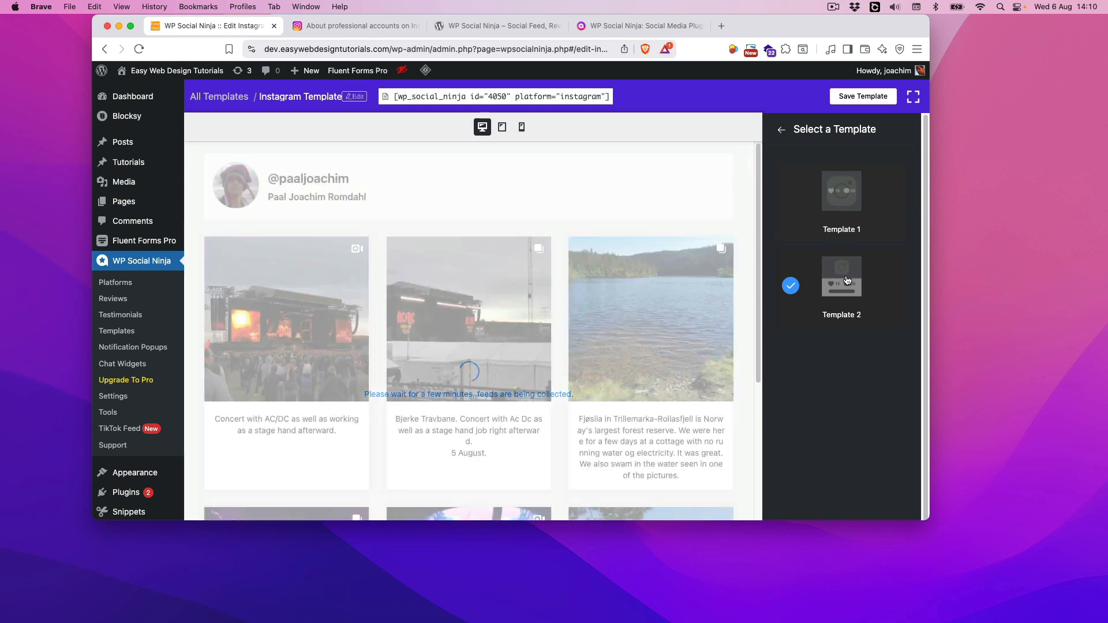
pyautogui.scroll(-5, 654, 368)
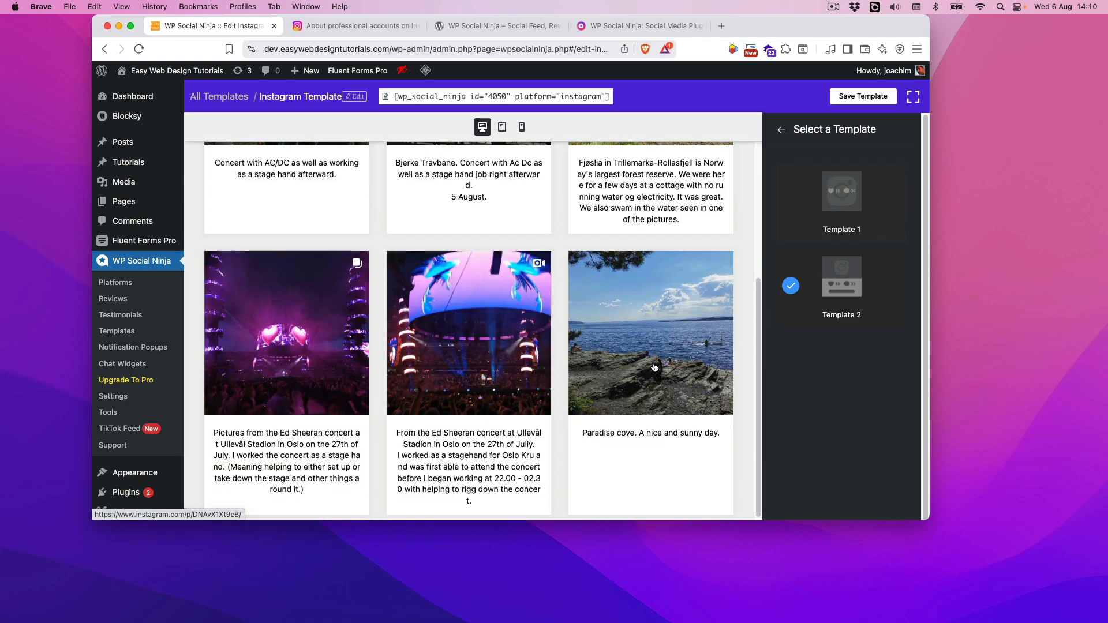
pyautogui.scroll(5, 654, 368)
pyautogui.click(846, 194)
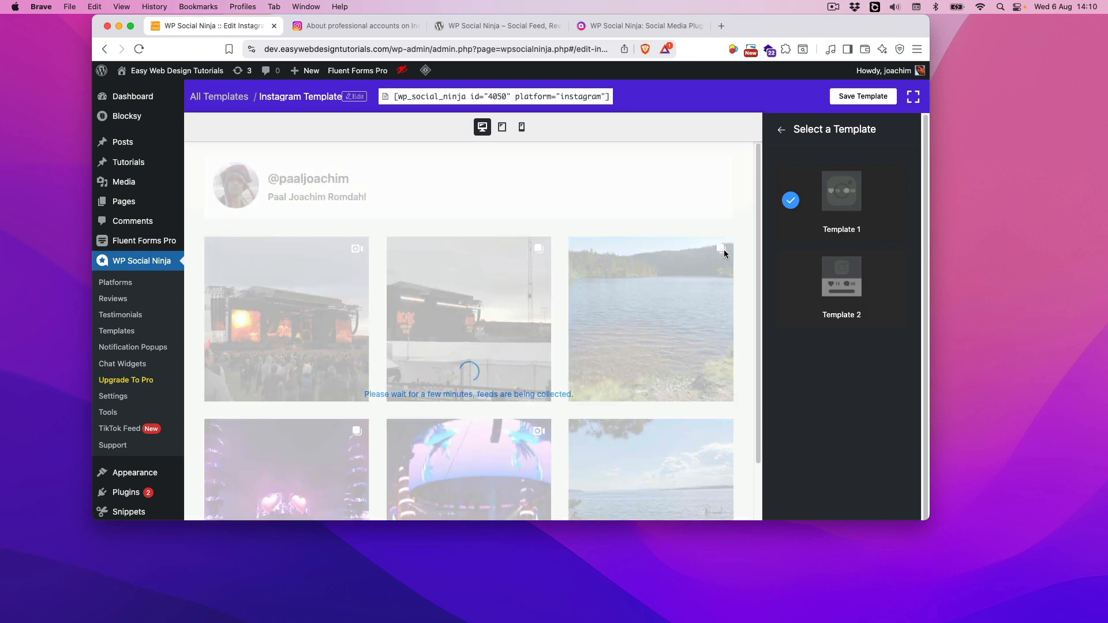
pyautogui.scroll(-4, 722, 271)
pyautogui.scroll(4, 700, 349)
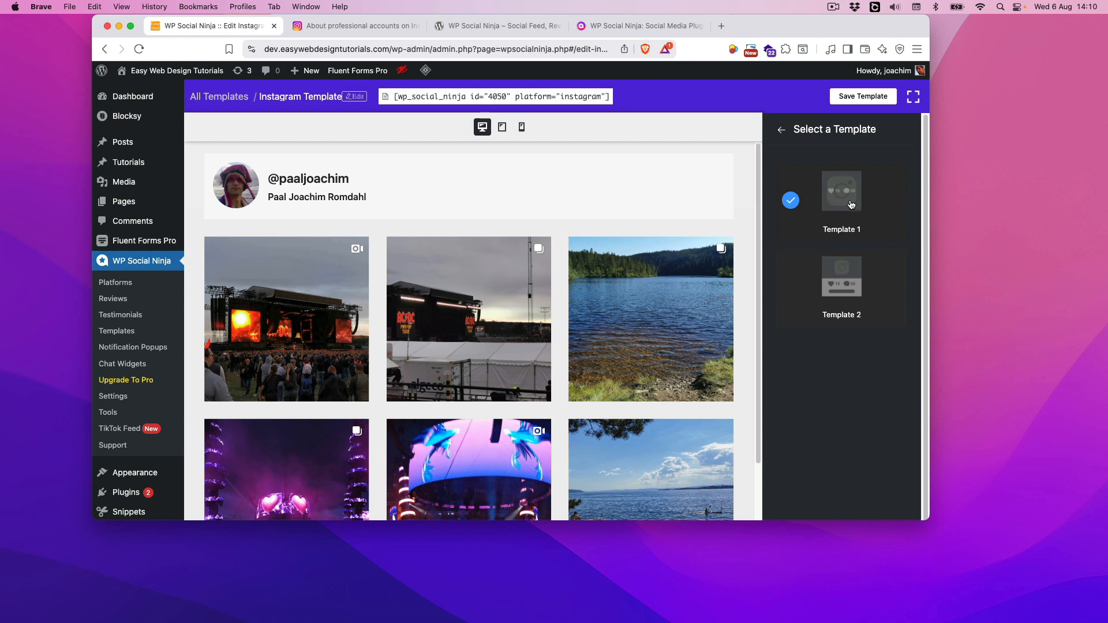
# Compare Template 1 and Template 2 once more and apply Template 2 to the feed layout
pyautogui.click(845, 279)
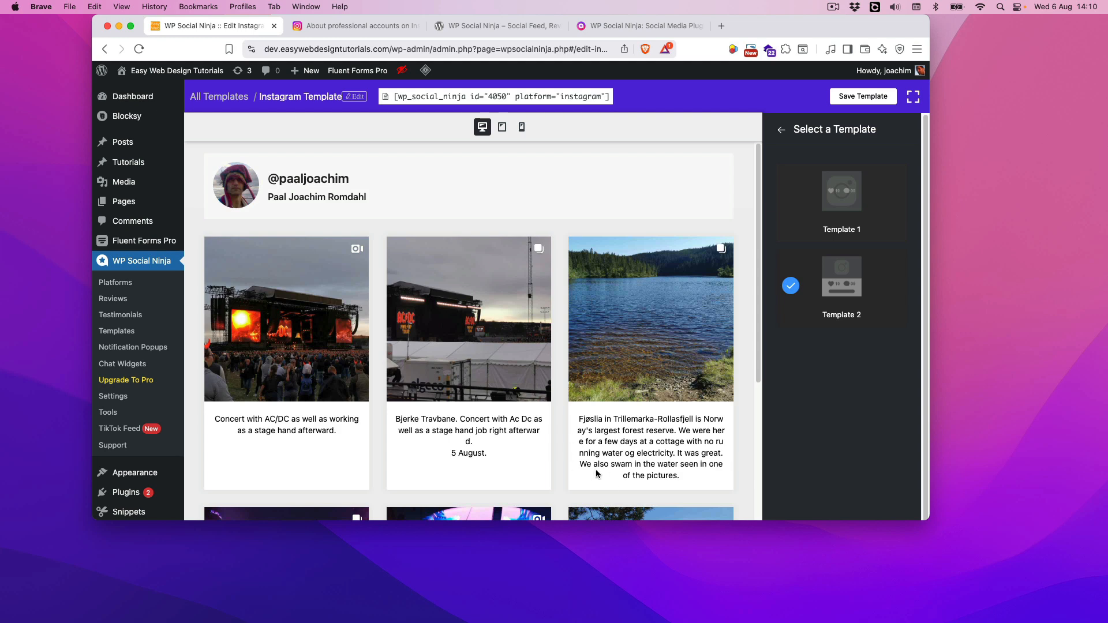
pyautogui.click(843, 213)
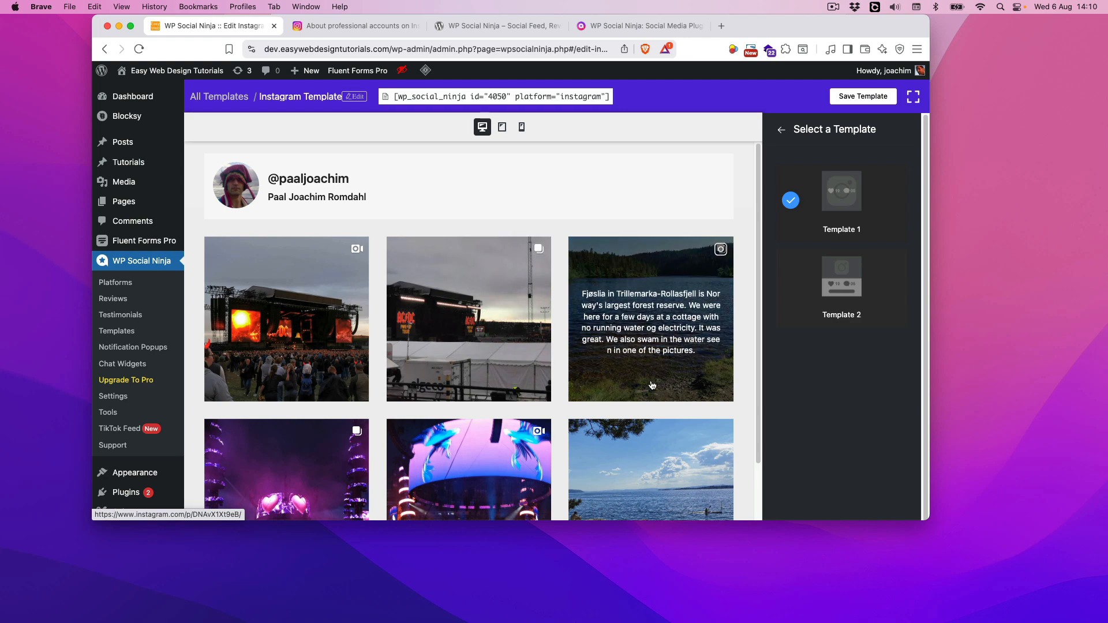
pyautogui.click(831, 300)
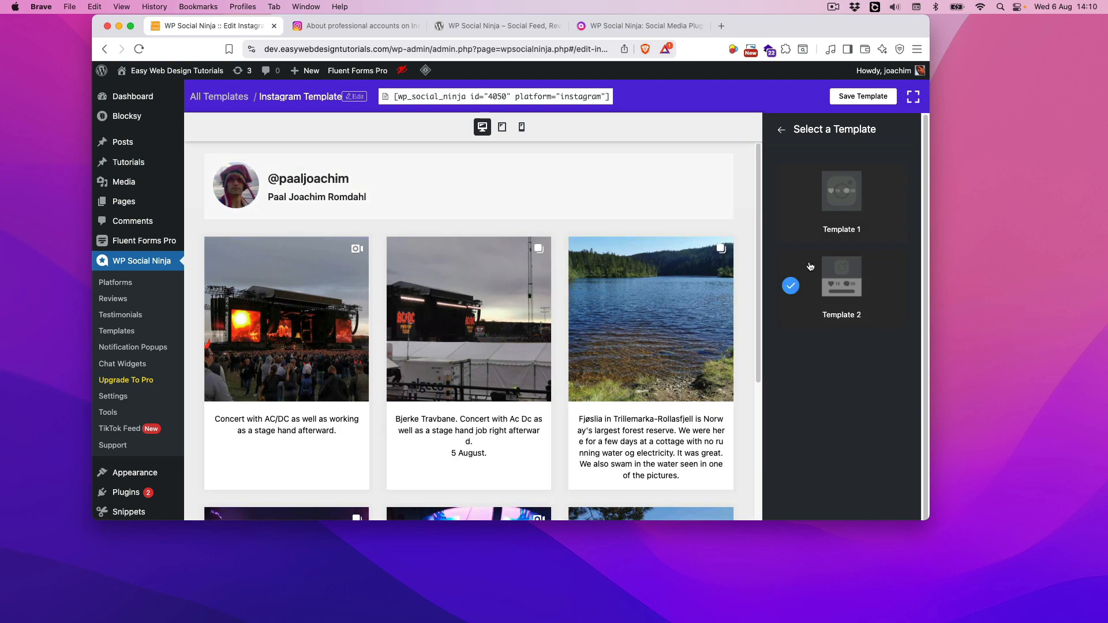
pyautogui.click(780, 133)
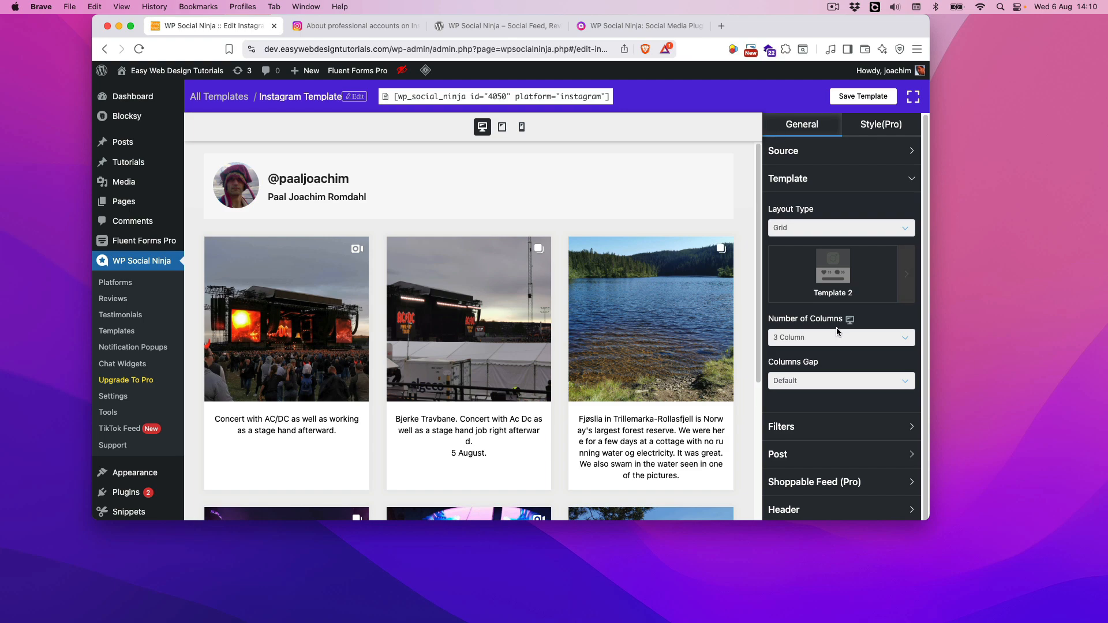
# Set the number of columns in the feed grid to 4 Column
pyautogui.scroll(-2, 858, 351)
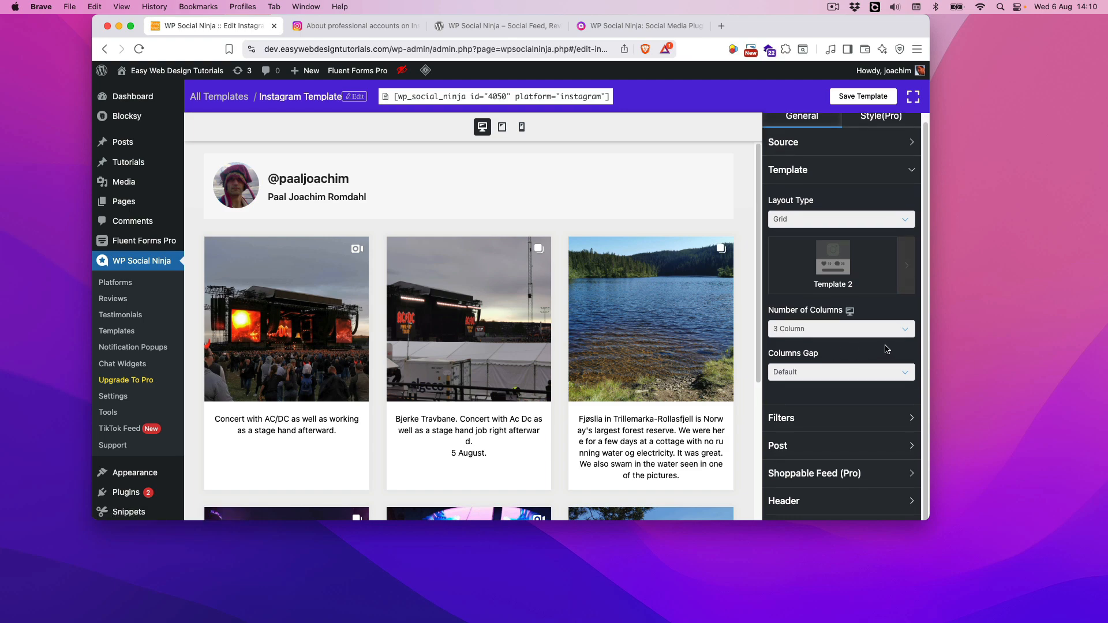
pyautogui.scroll(-3, 628, 321)
pyautogui.scroll(-5, 629, 321)
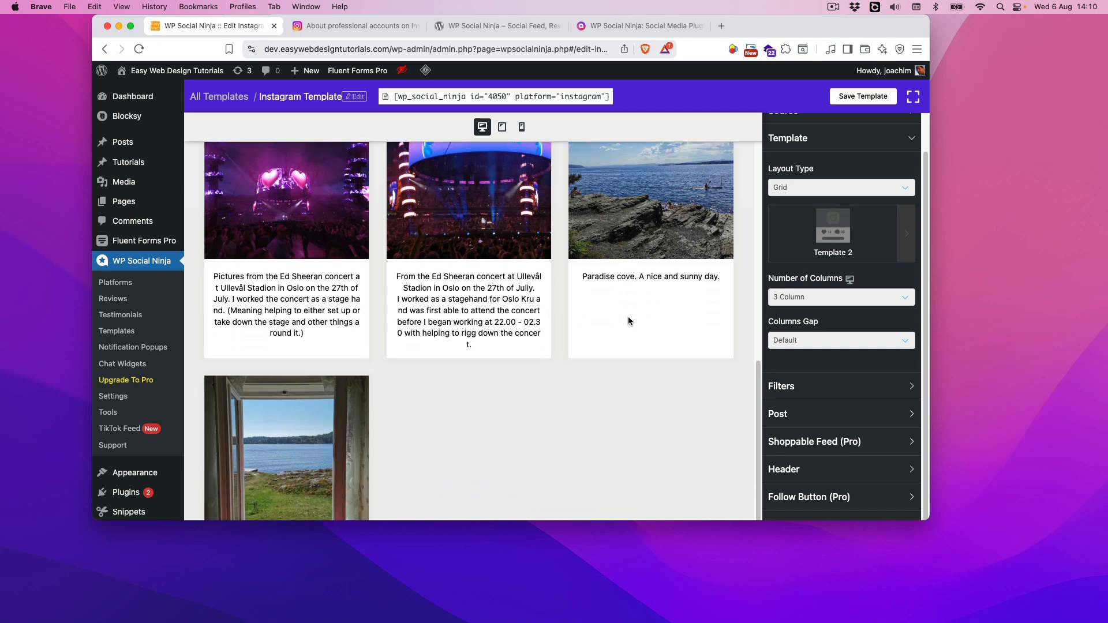
pyautogui.scroll(7, 629, 321)
pyautogui.click(822, 297)
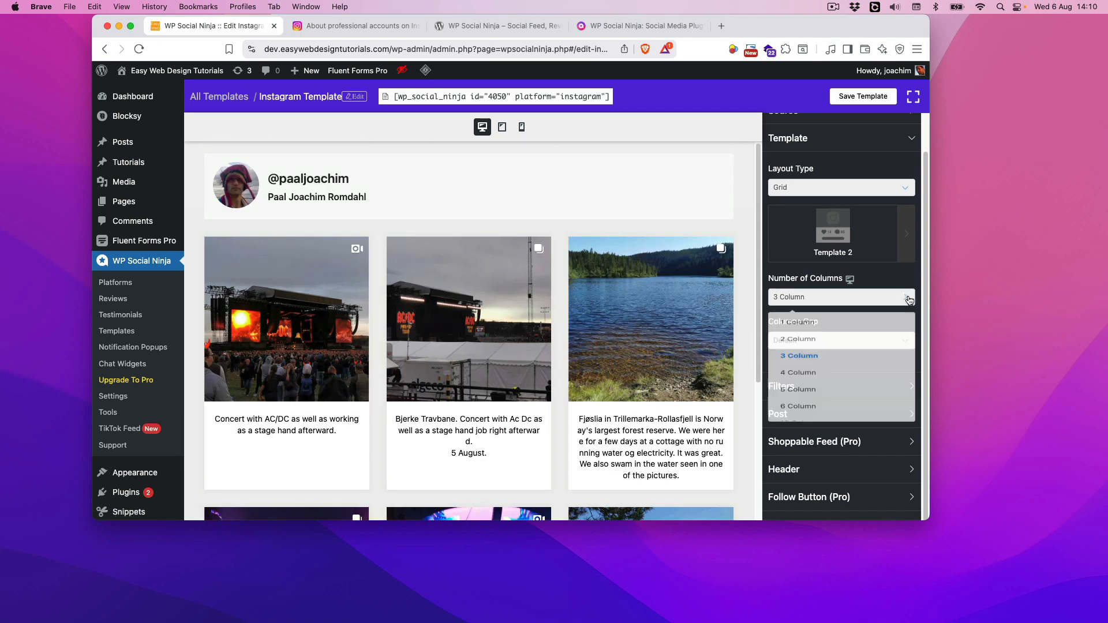
pyautogui.click(802, 395)
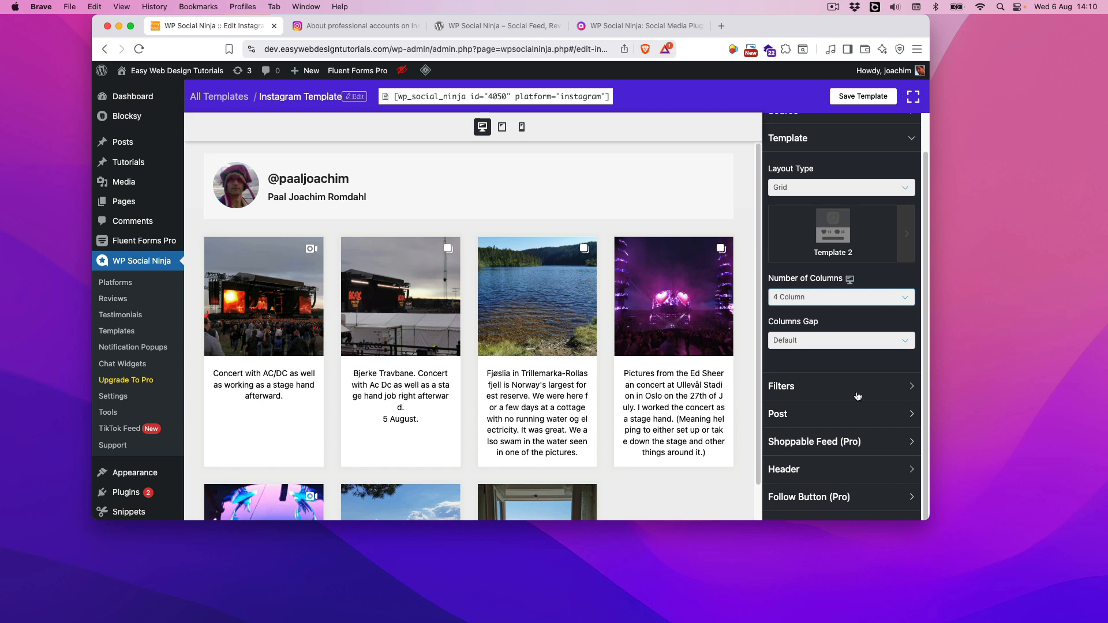
# Set the columns gap of the feed grid to Narrow
pyautogui.scroll(-3, 857, 397)
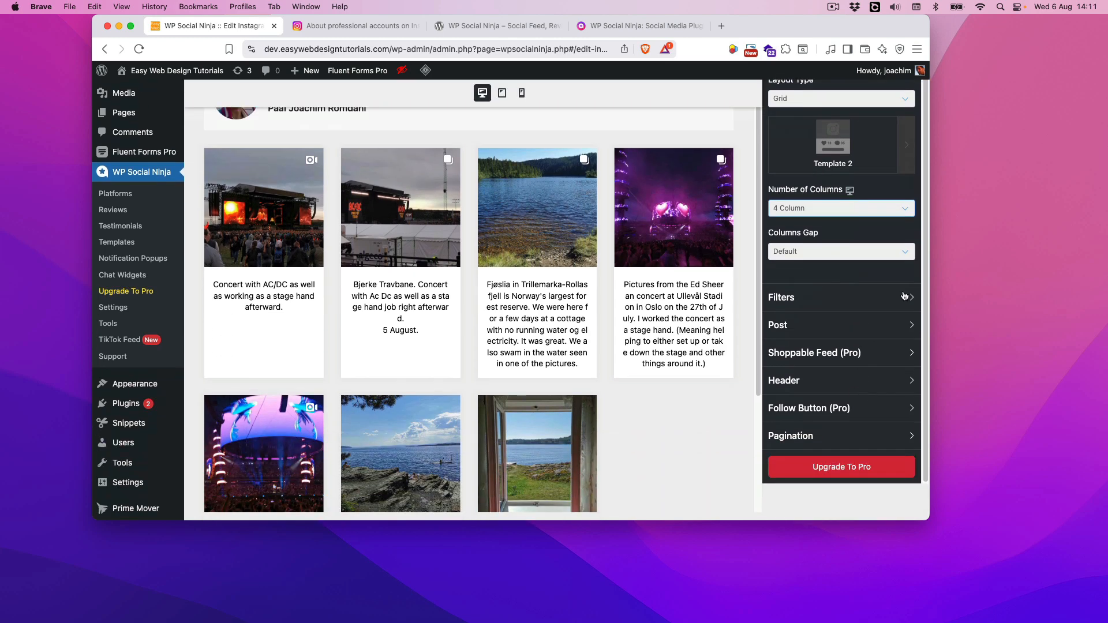
pyautogui.click(906, 253)
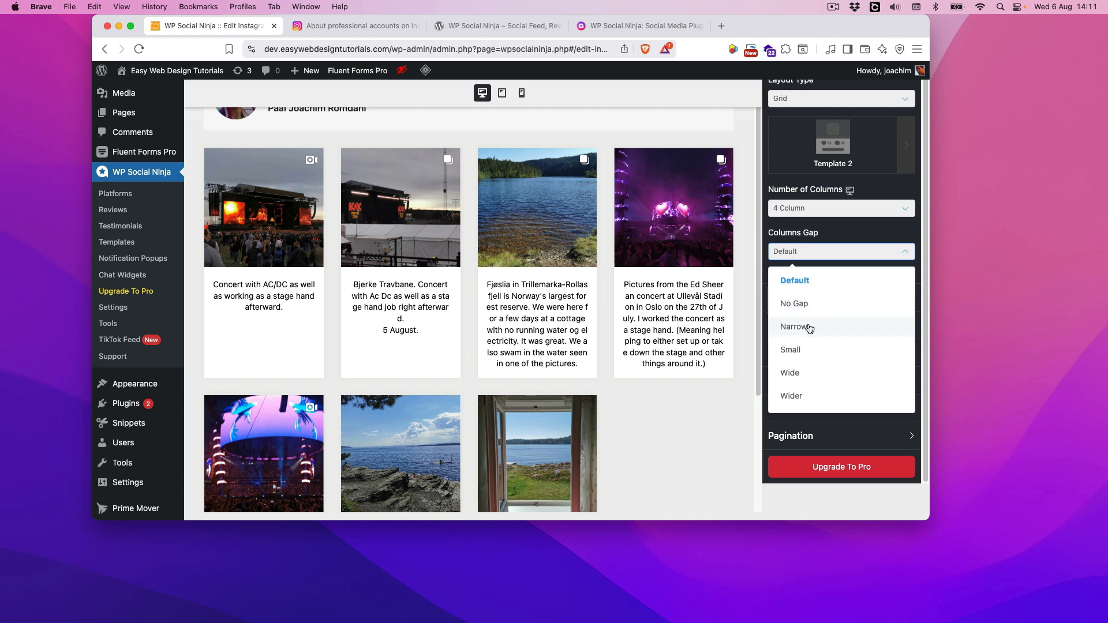
pyautogui.click(809, 326)
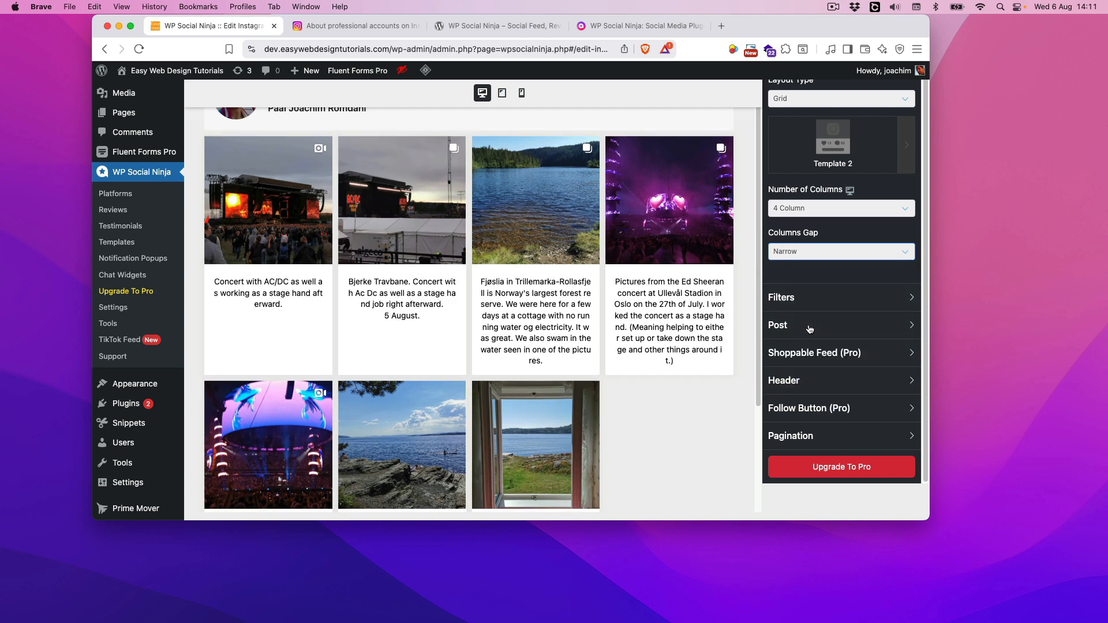
# Examine the feed's Filters settings, including the number, order and types of posts and the hashtag options
pyautogui.click(901, 299)
pyautogui.scroll(-4, 895, 306)
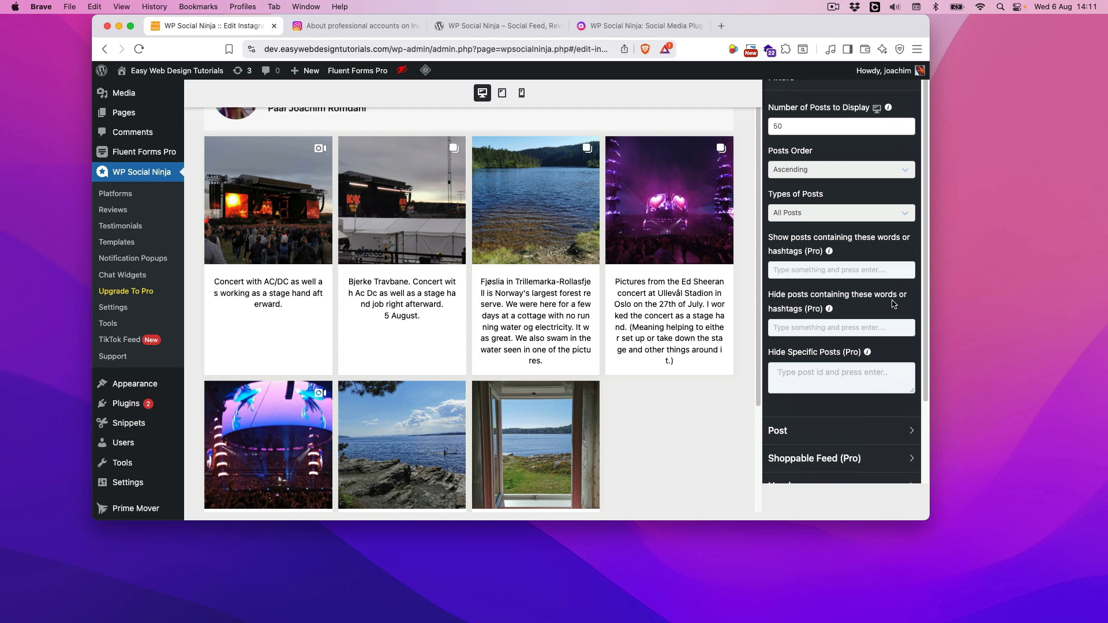
pyautogui.scroll(2, 877, 289)
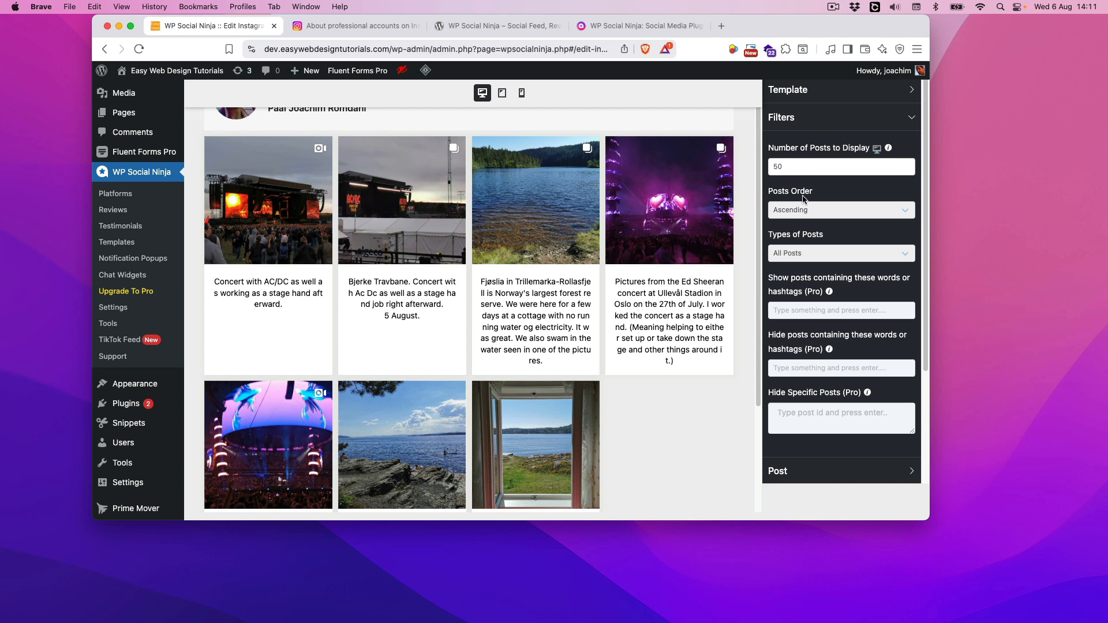
pyautogui.click(904, 255)
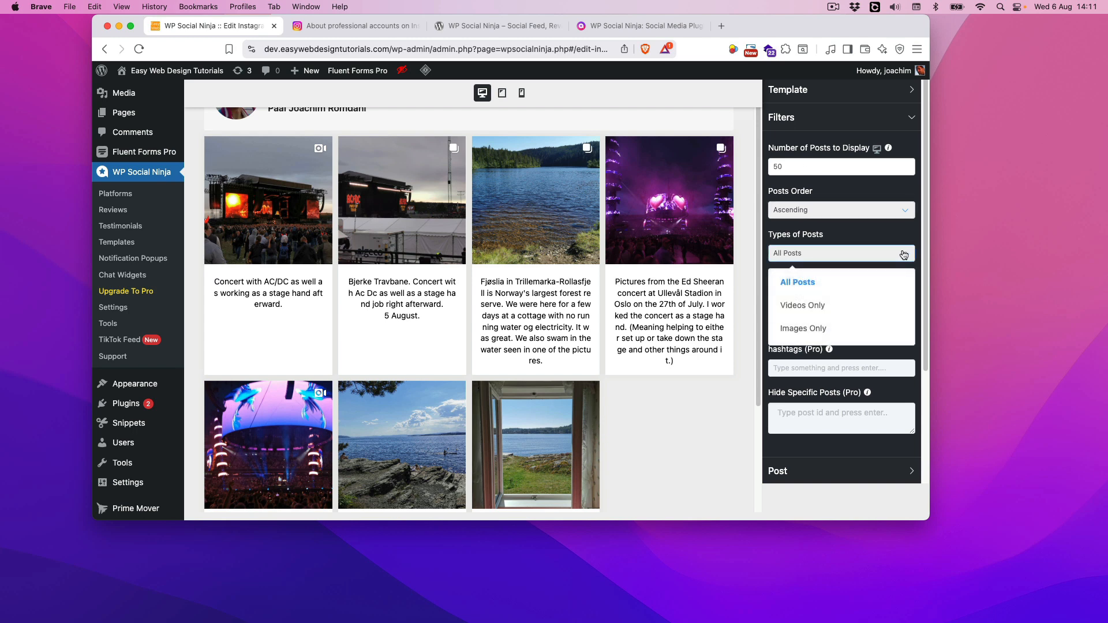
pyautogui.click(868, 234)
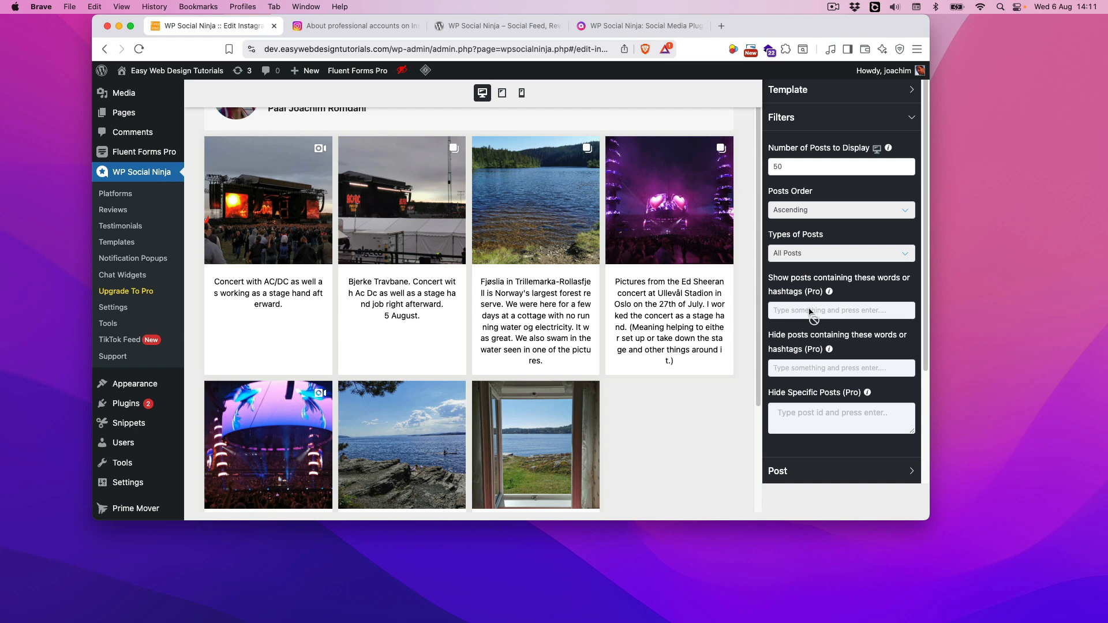
pyautogui.moveTo(821, 296)
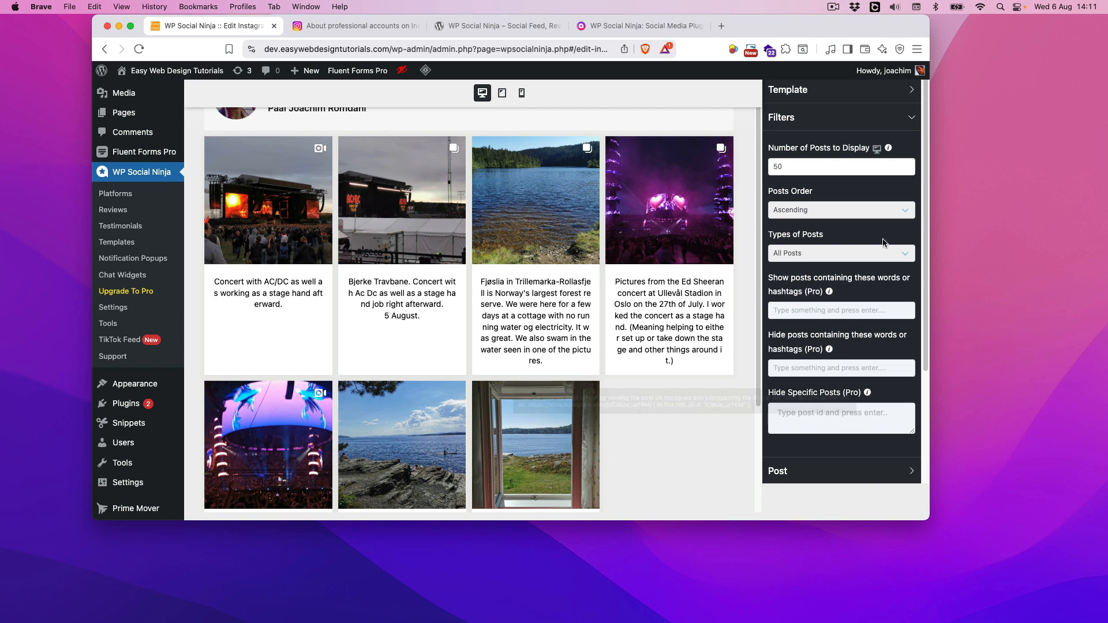
pyautogui.click(912, 117)
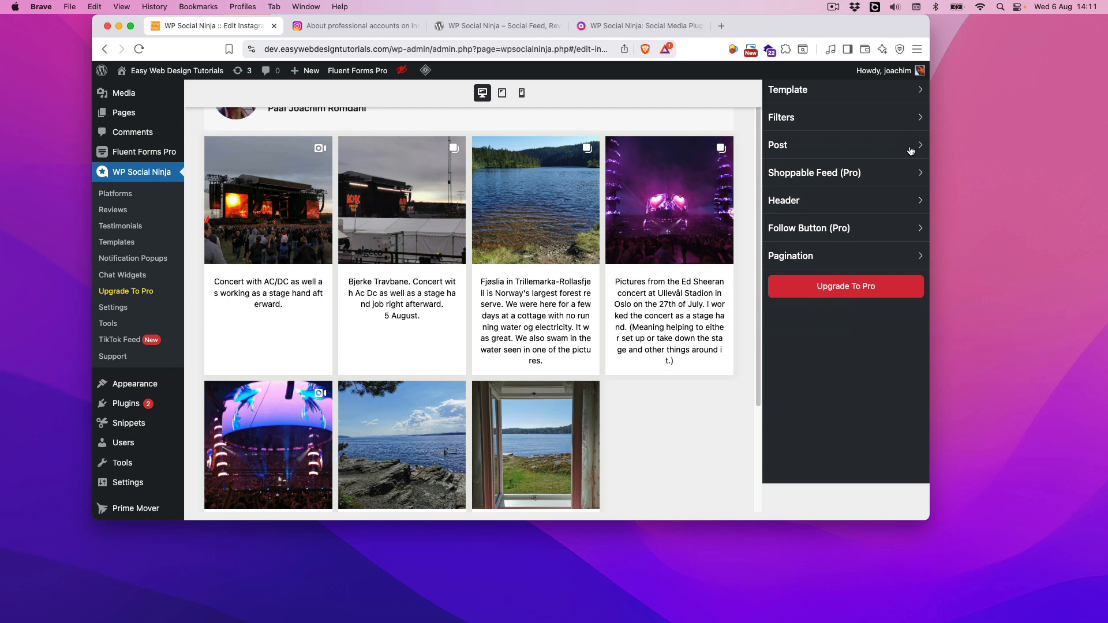
# Examine the Post settings for image aspect ratio and where posts open, keeping Open on Instagram
pyautogui.click(911, 147)
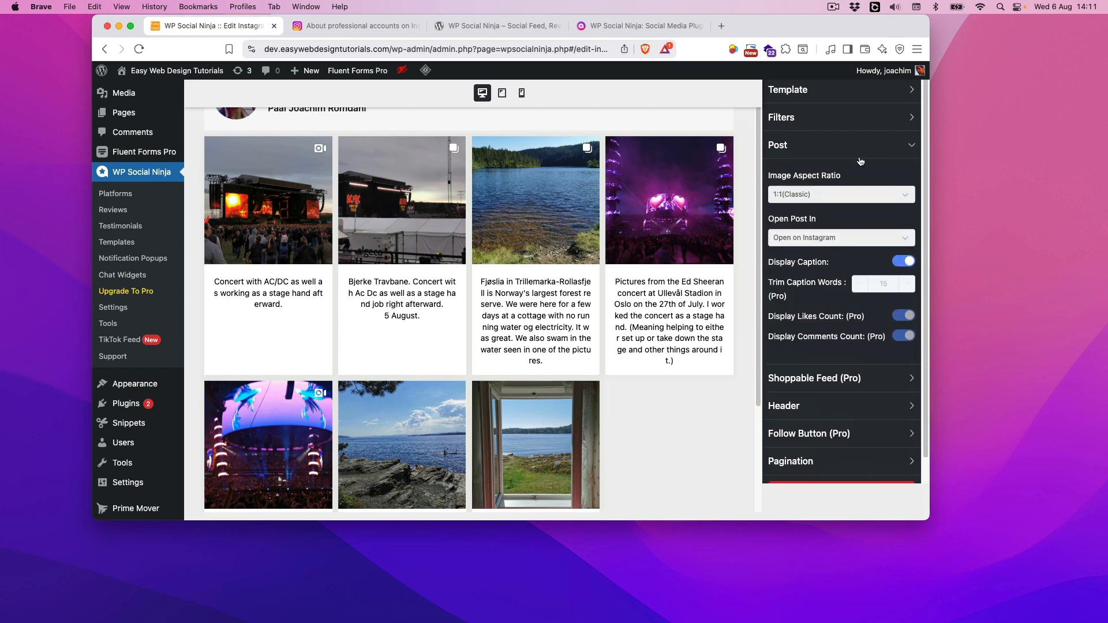
pyautogui.click(904, 198)
pyautogui.click(841, 221)
pyautogui.click(904, 240)
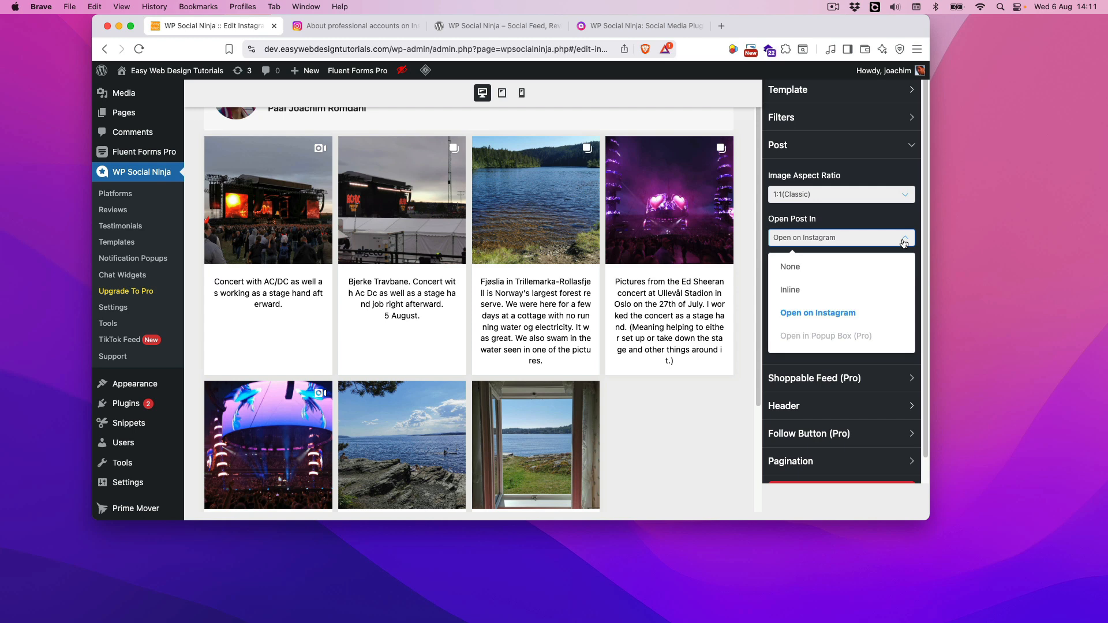
pyautogui.click(840, 318)
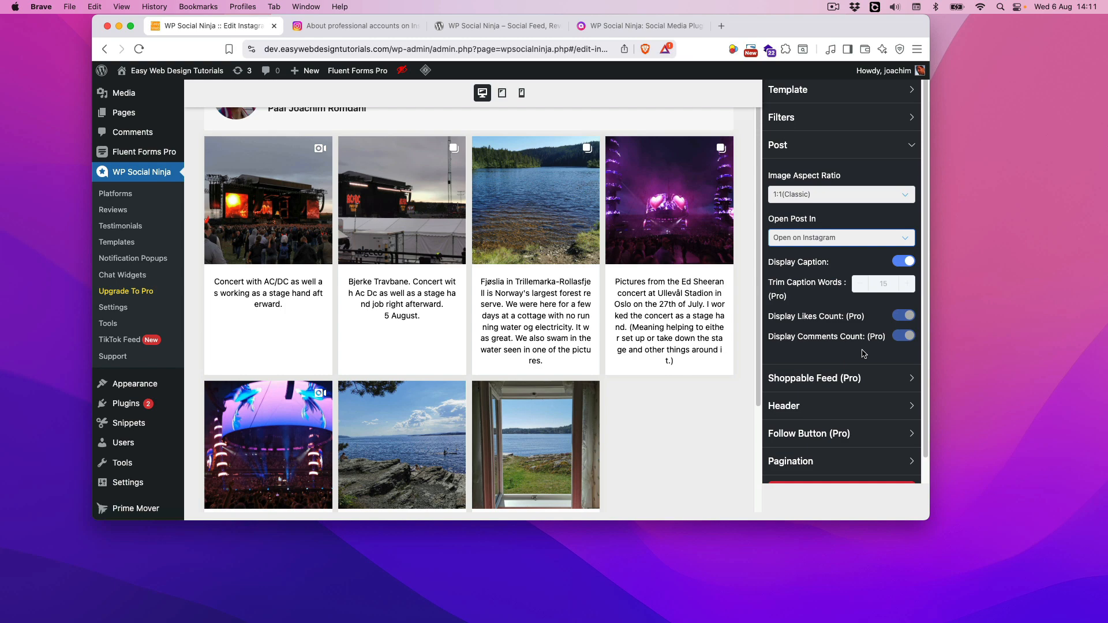
# Look over the remaining Post options and the Shoppable Feed (Pro) section, and collapse that section
pyautogui.scroll(-1, 865, 353)
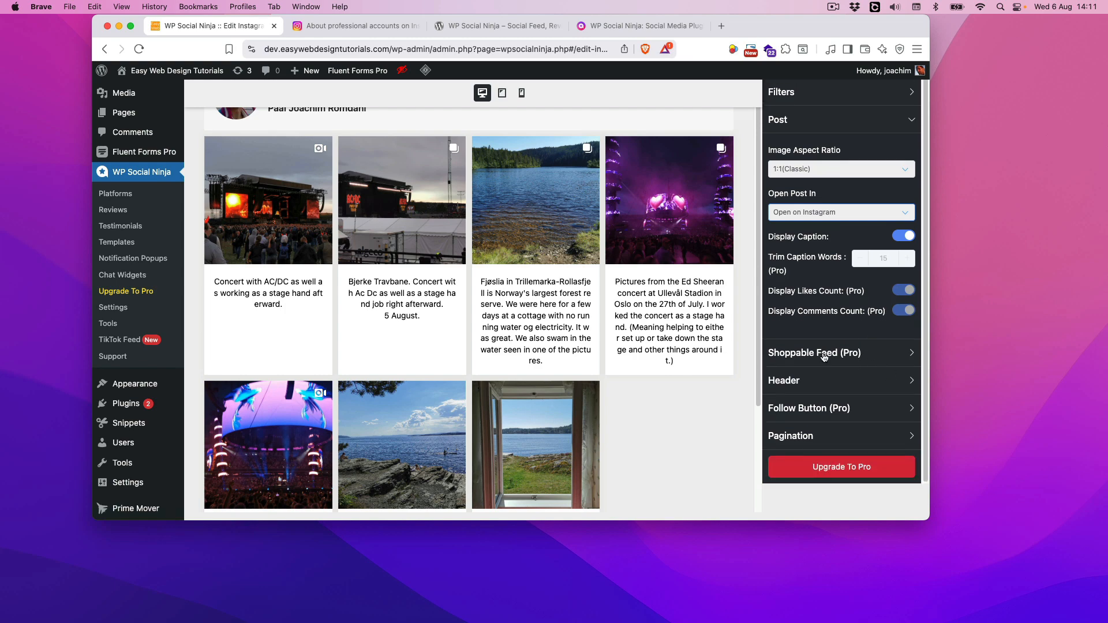
pyautogui.scroll(-2, 824, 358)
pyautogui.click(908, 342)
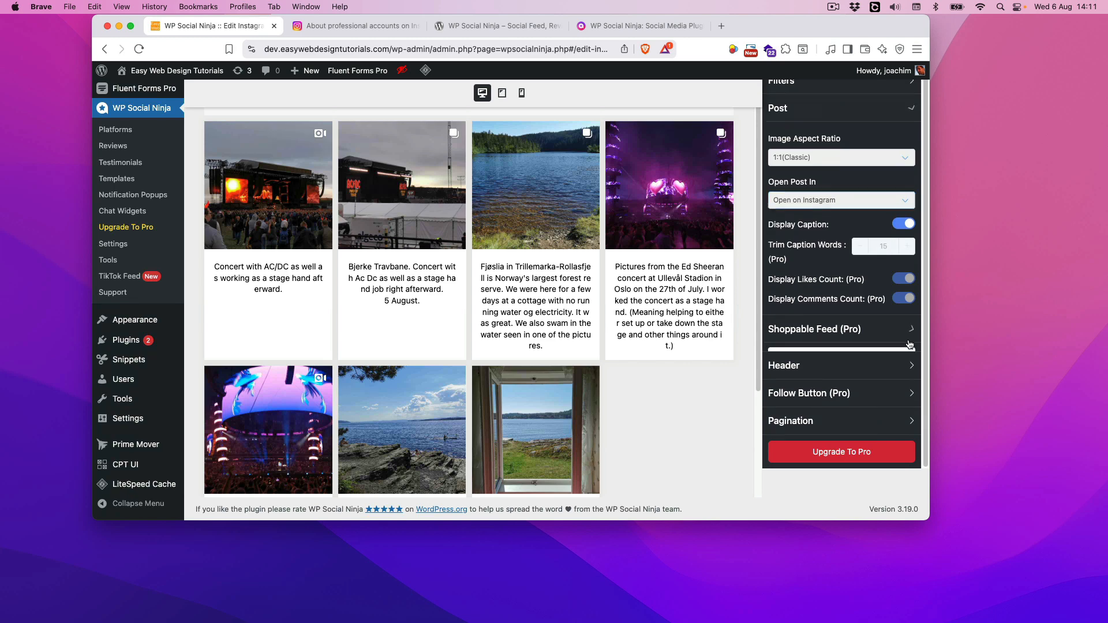
pyautogui.click(920, 161)
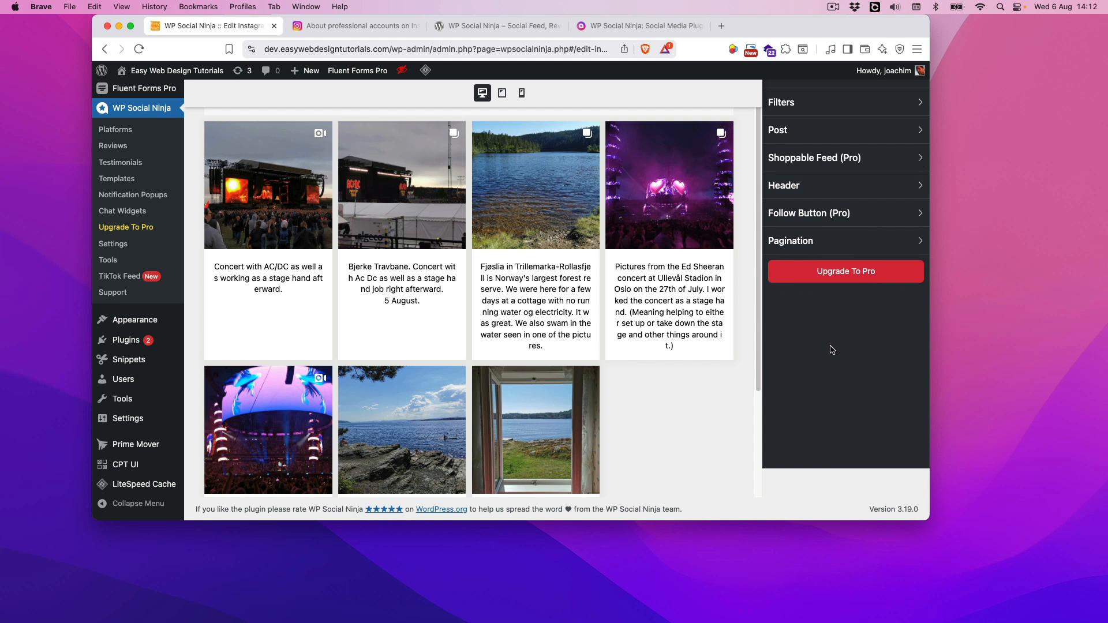
# Open the Header settings, check the account to display, and try hiding the feed header before restoring it
pyautogui.click(921, 185)
pyautogui.scroll(3, 672, 300)
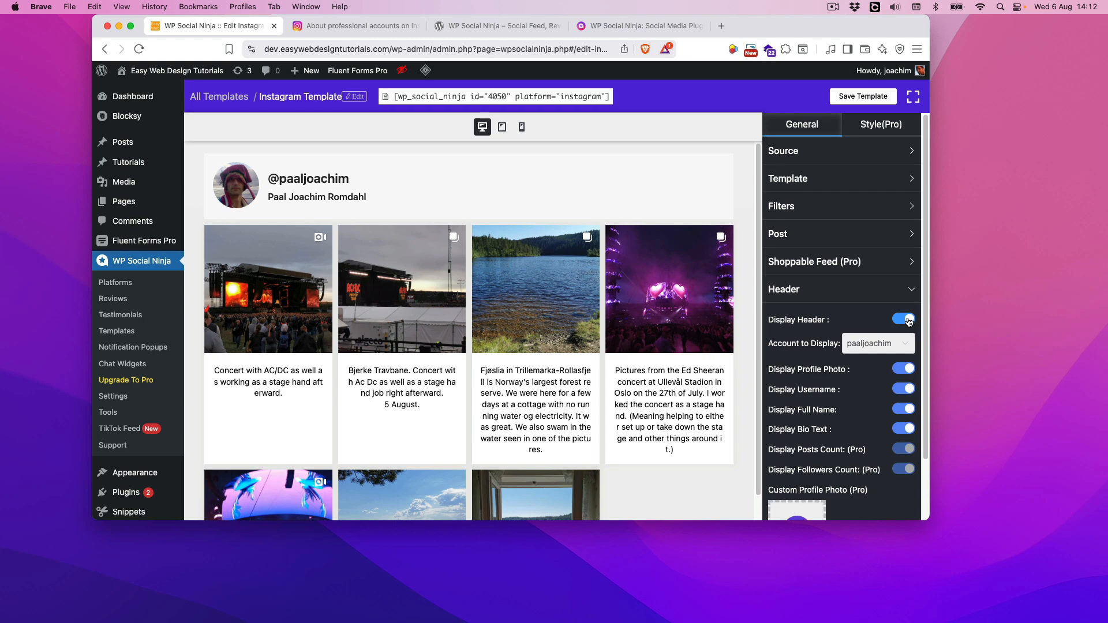
pyautogui.click(906, 344)
pyautogui.click(902, 320)
pyautogui.click(901, 319)
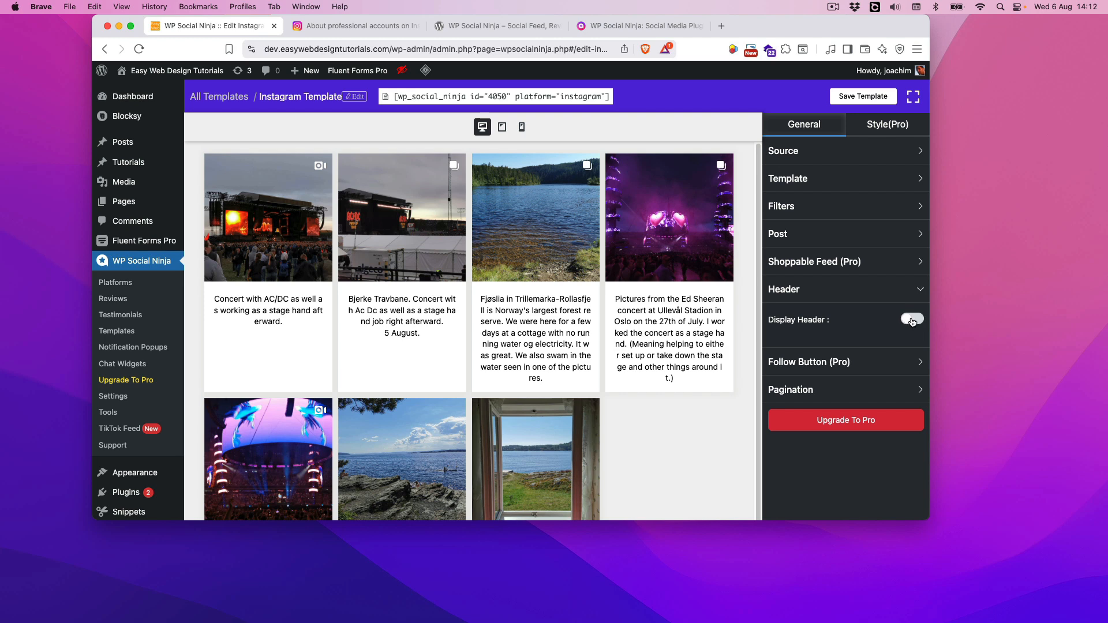
# Turn off the profile photo display in the feed header
pyautogui.scroll(-2, 903, 326)
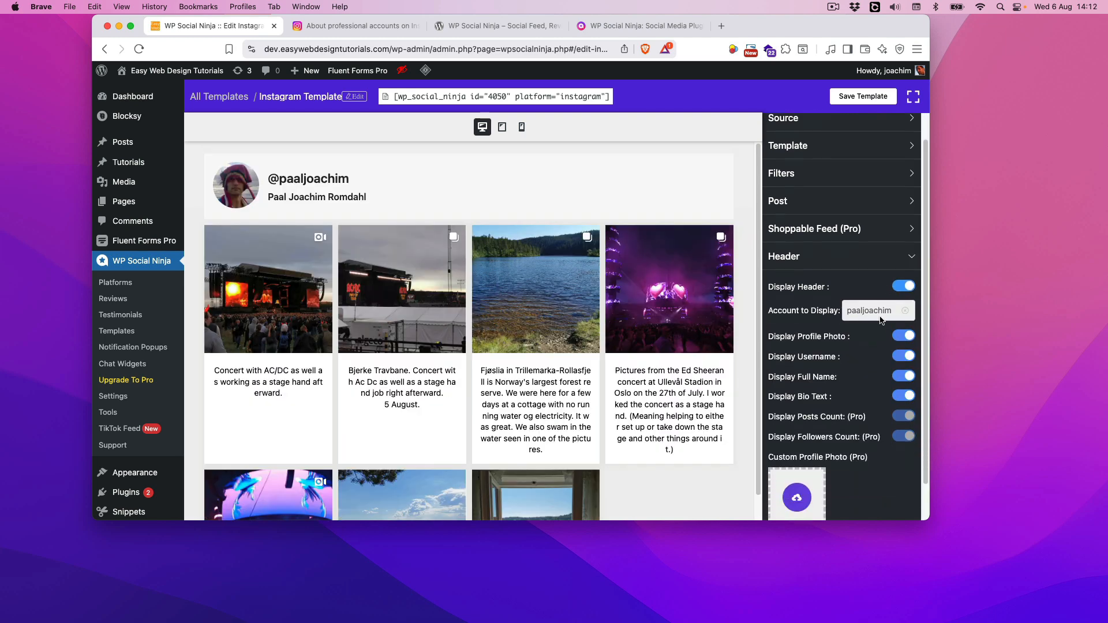
pyautogui.click(902, 327)
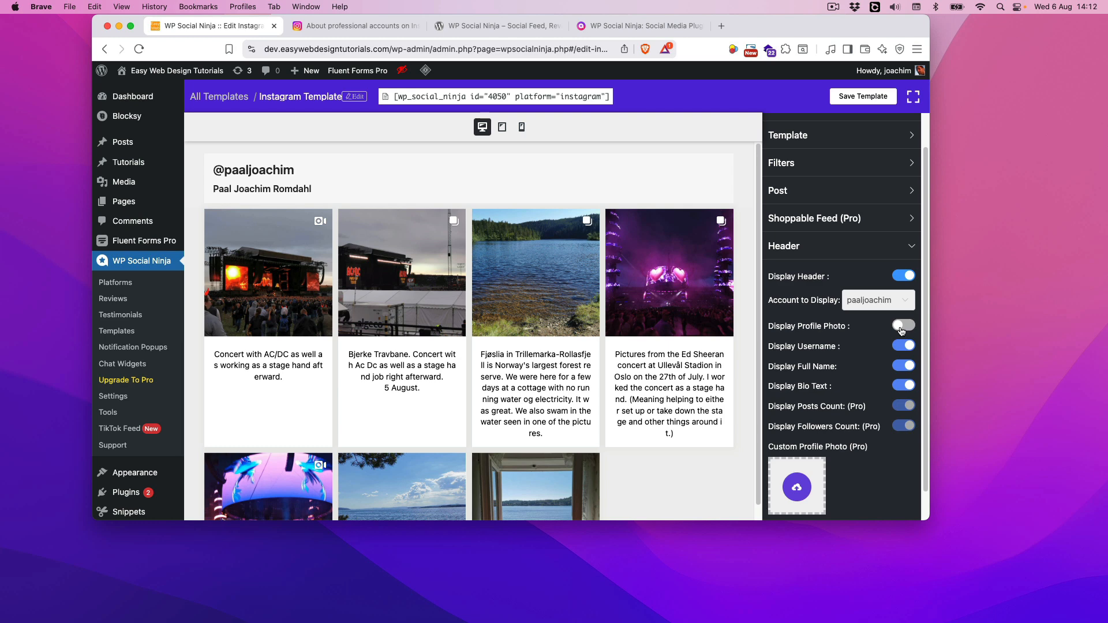
# Turn the profile photo back on in the feed header, try hiding the username before restoring it, and hide the full name
pyautogui.click(902, 328)
pyautogui.click(900, 347)
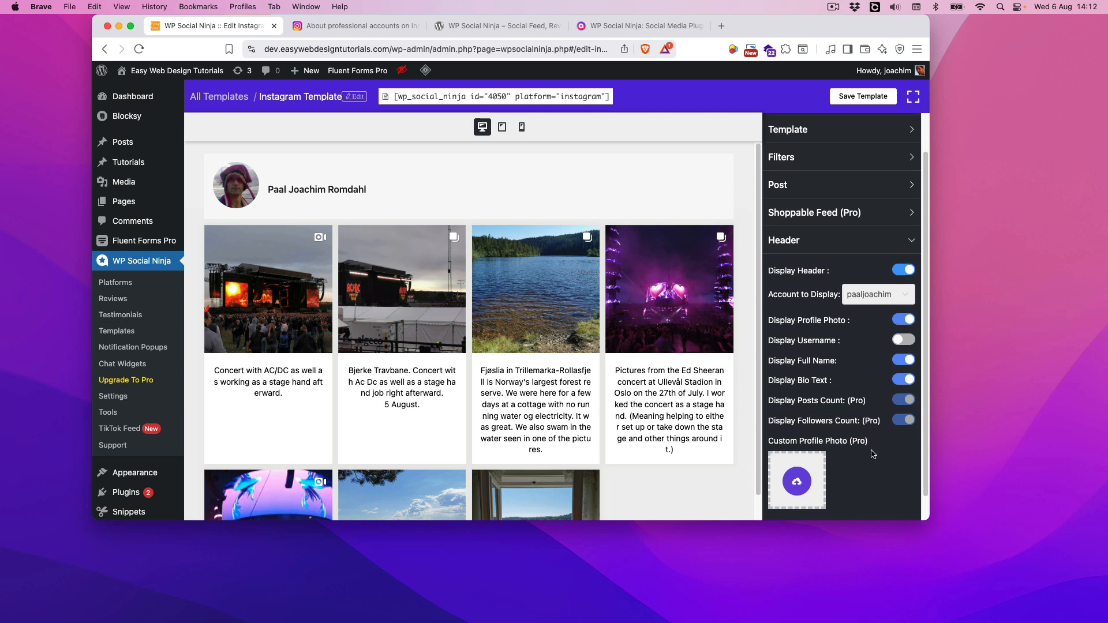
pyautogui.scroll(-2, 870, 454)
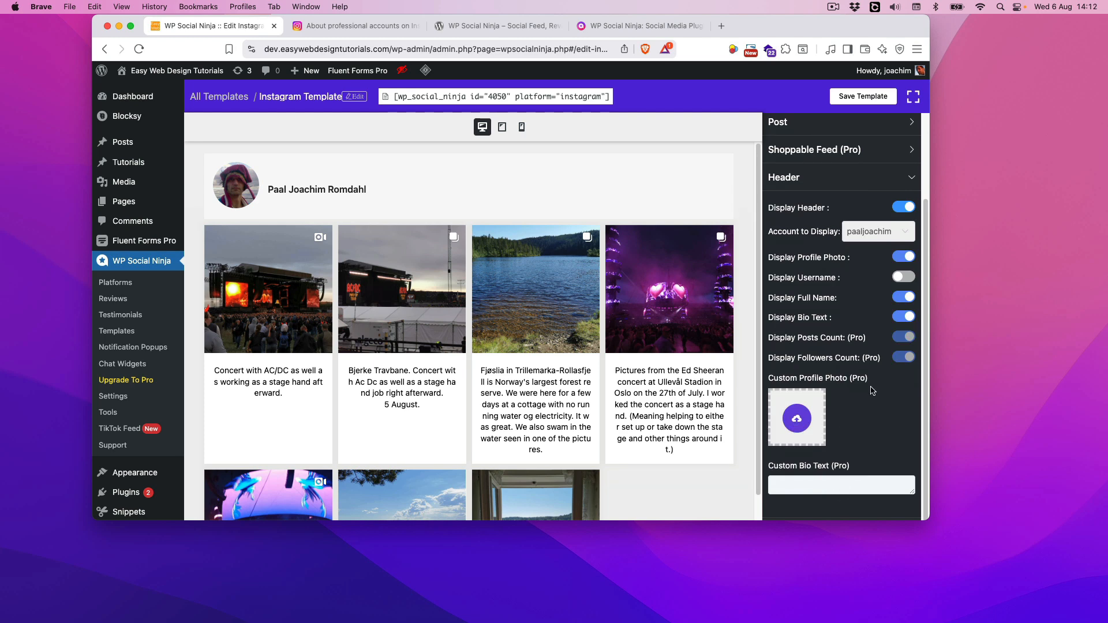
pyautogui.scroll(1, 871, 384)
pyautogui.scroll(1, 871, 385)
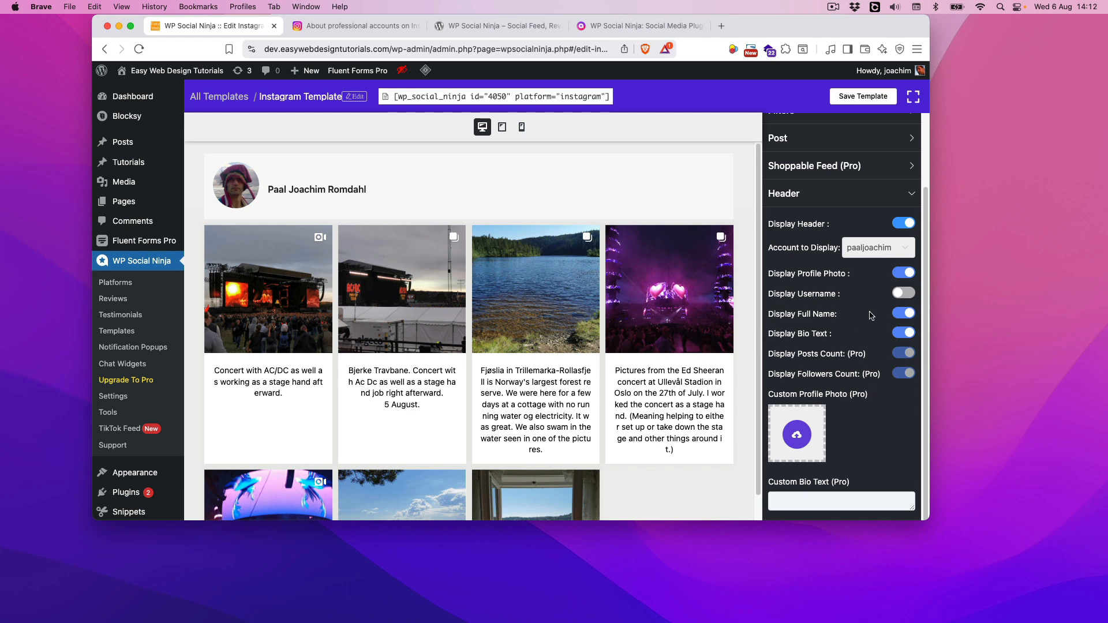
pyautogui.click(903, 295)
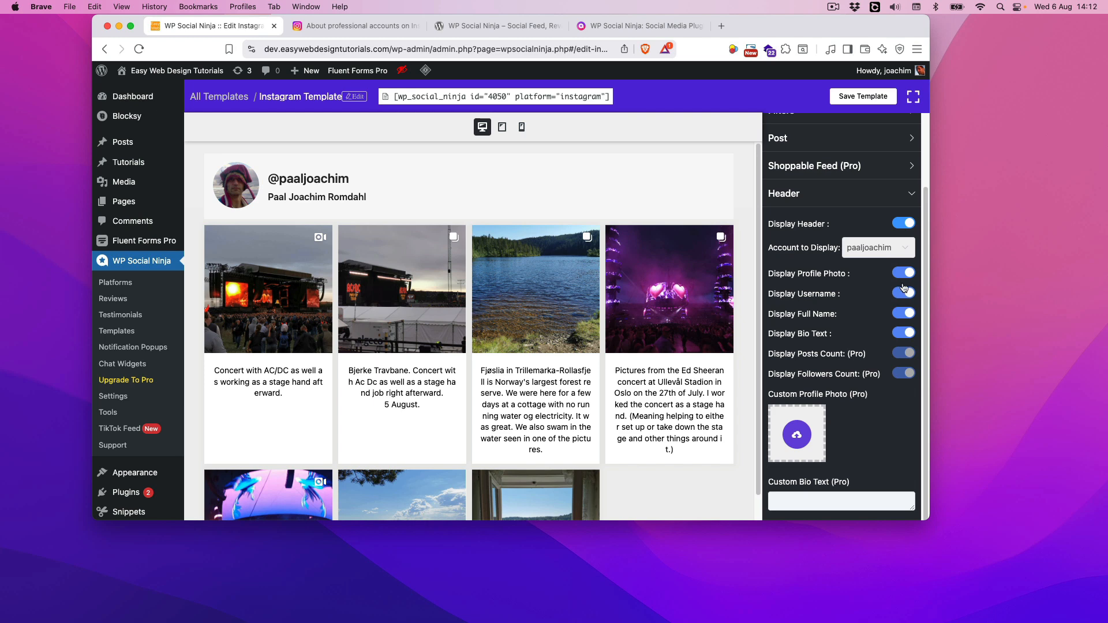
pyautogui.click(904, 314)
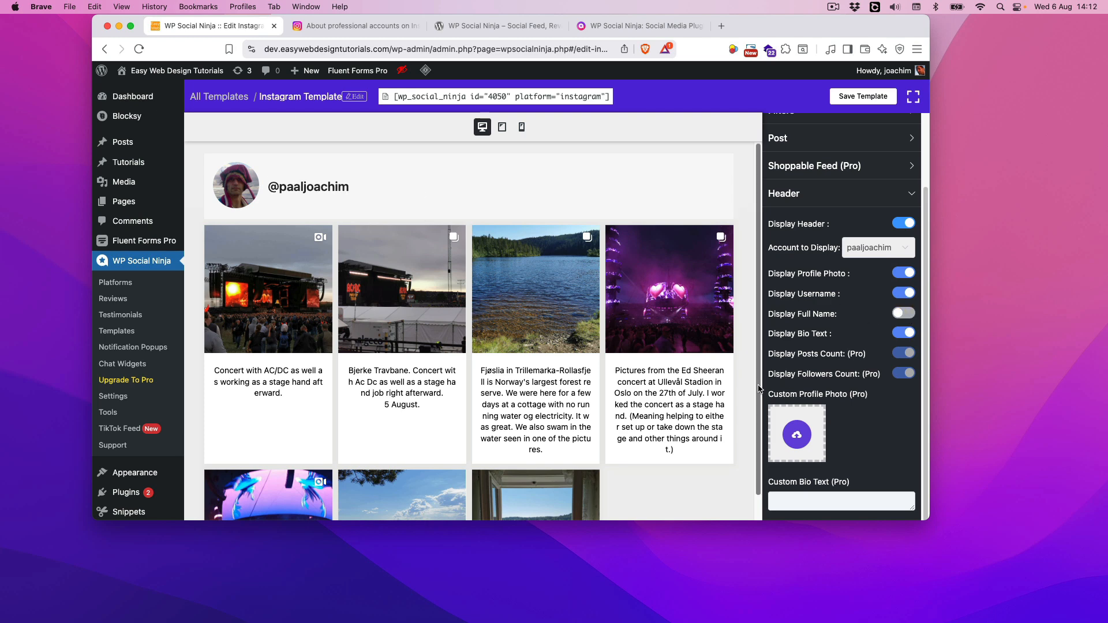
# Preview the Instagram feed at tablet and mobile sizes, looking through its posts, and return to the desktop preview
pyautogui.click(505, 135)
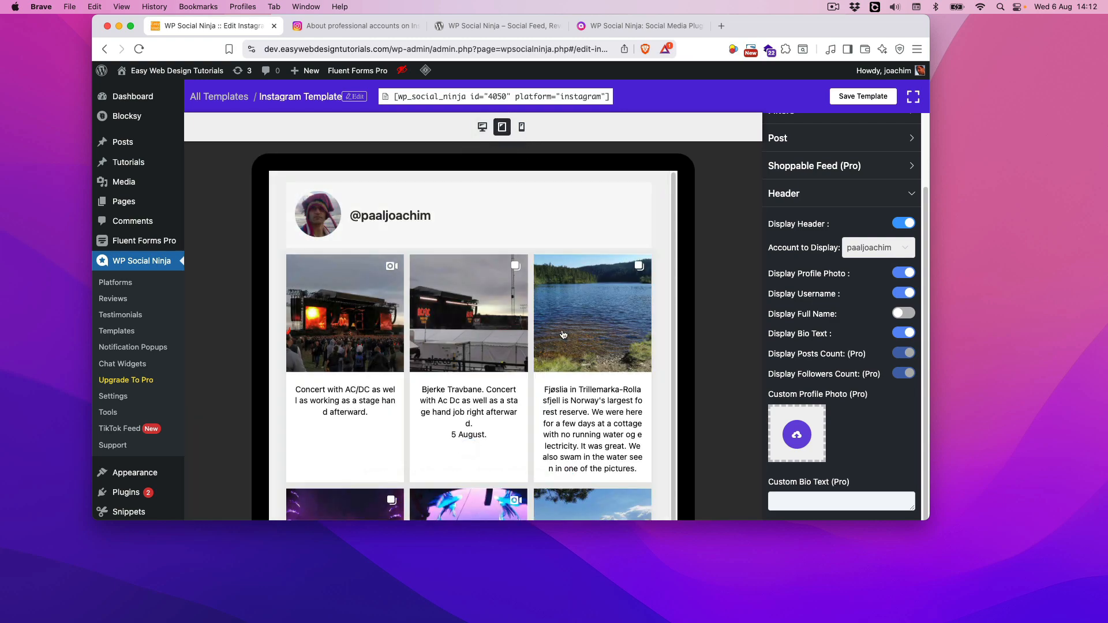
pyautogui.scroll(-5, 563, 341)
pyautogui.scroll(5, 560, 345)
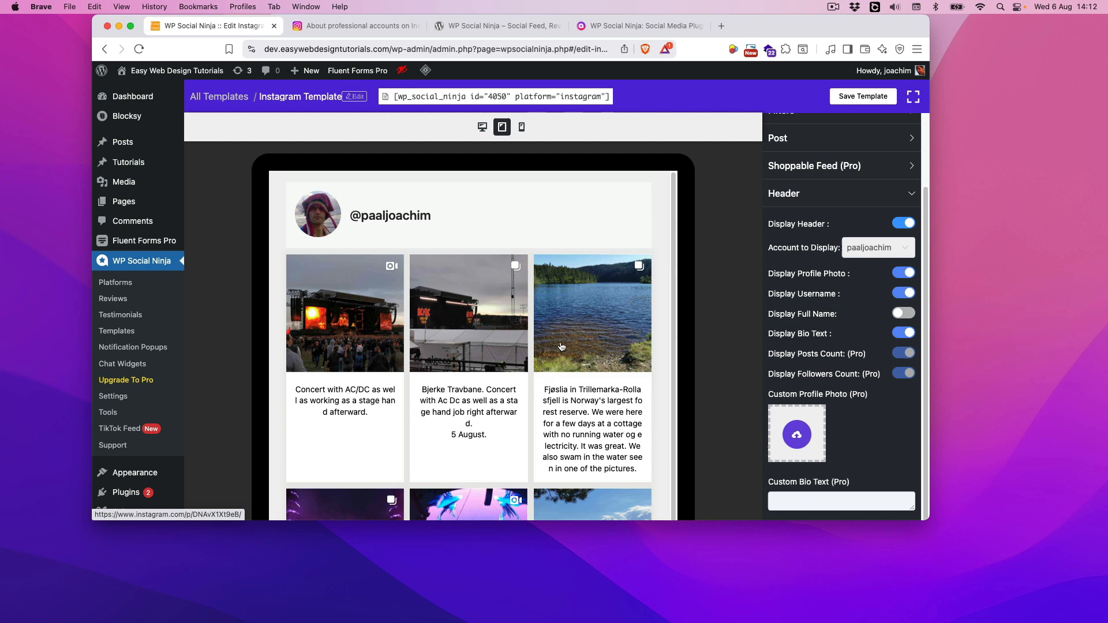
pyautogui.click(522, 126)
pyautogui.scroll(-10, 520, 323)
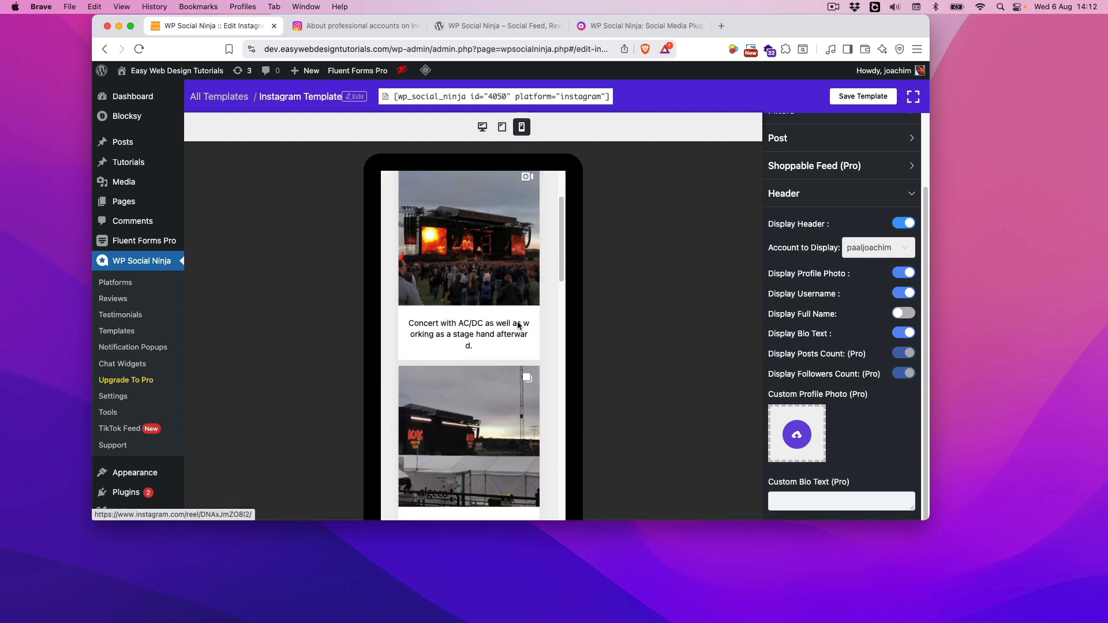
pyautogui.scroll(10, 517, 326)
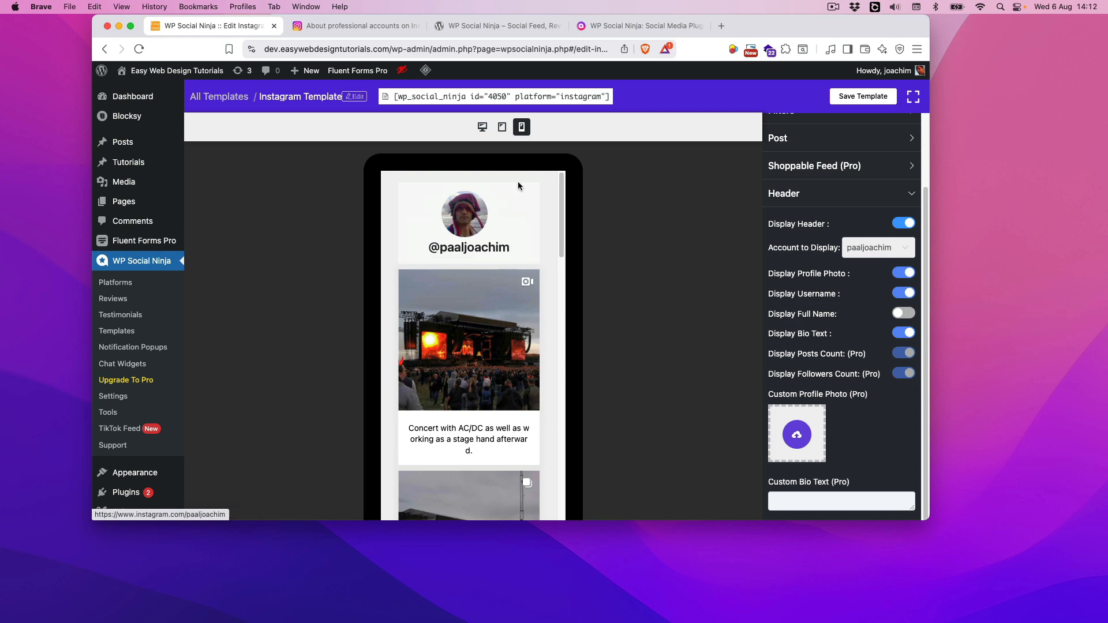
pyautogui.click(494, 128)
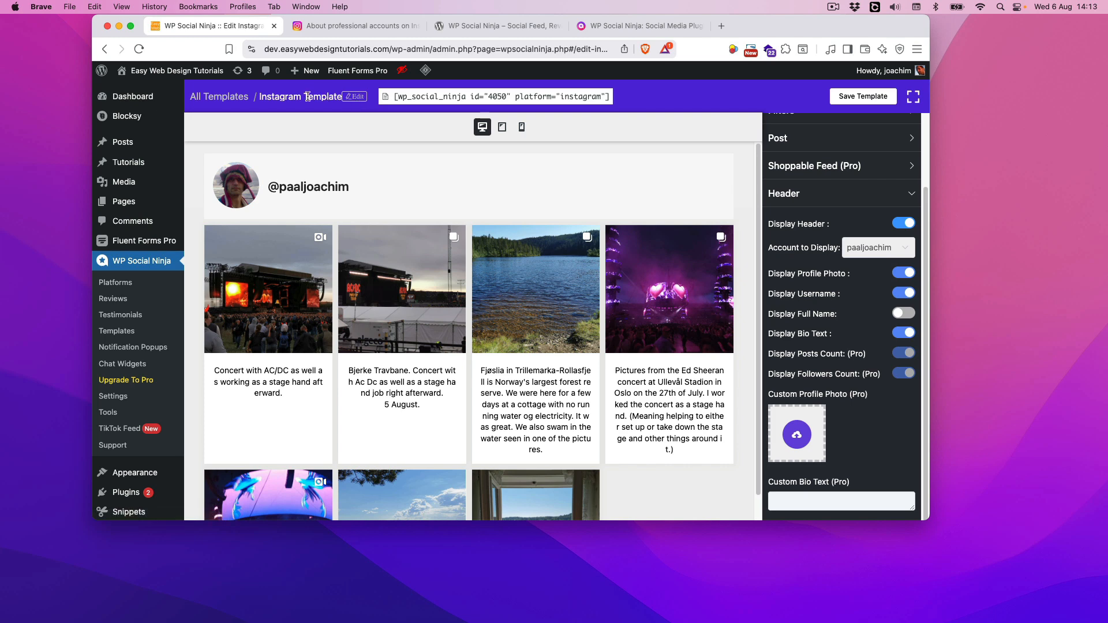
# Rename the template as "Instagram Template test" and save the new title
pyautogui.click(355, 97)
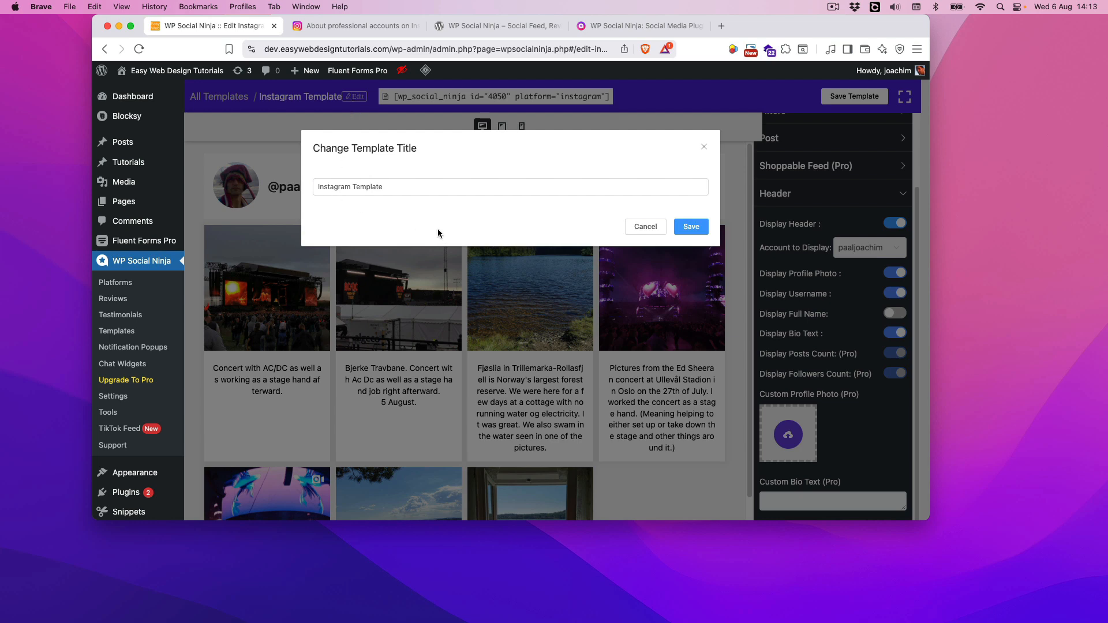
pyautogui.click(414, 186)
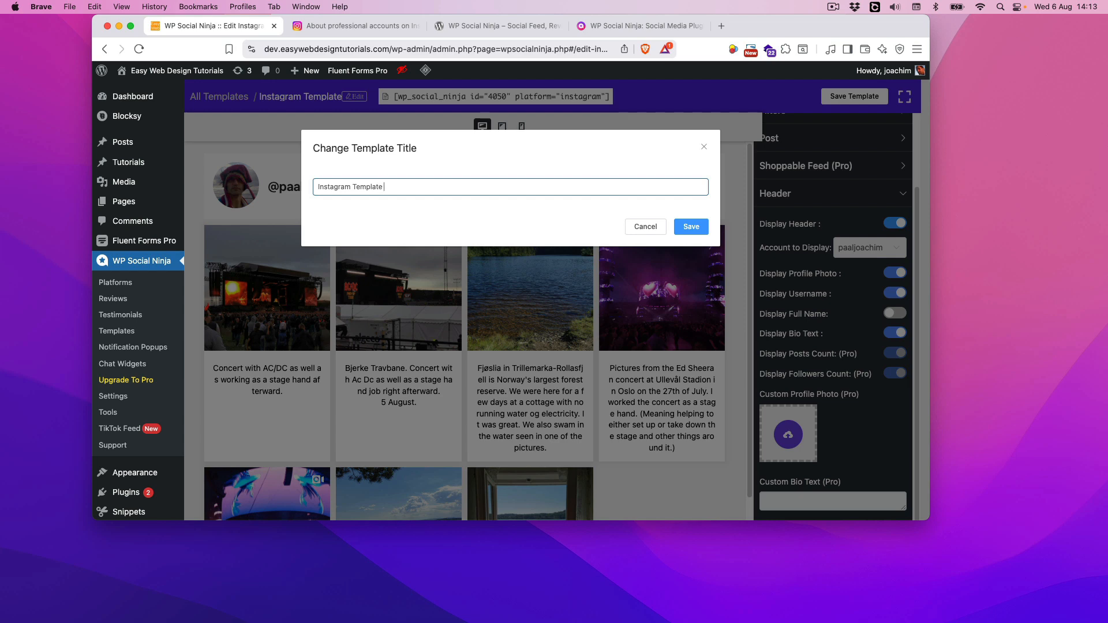
pyautogui.write('test')
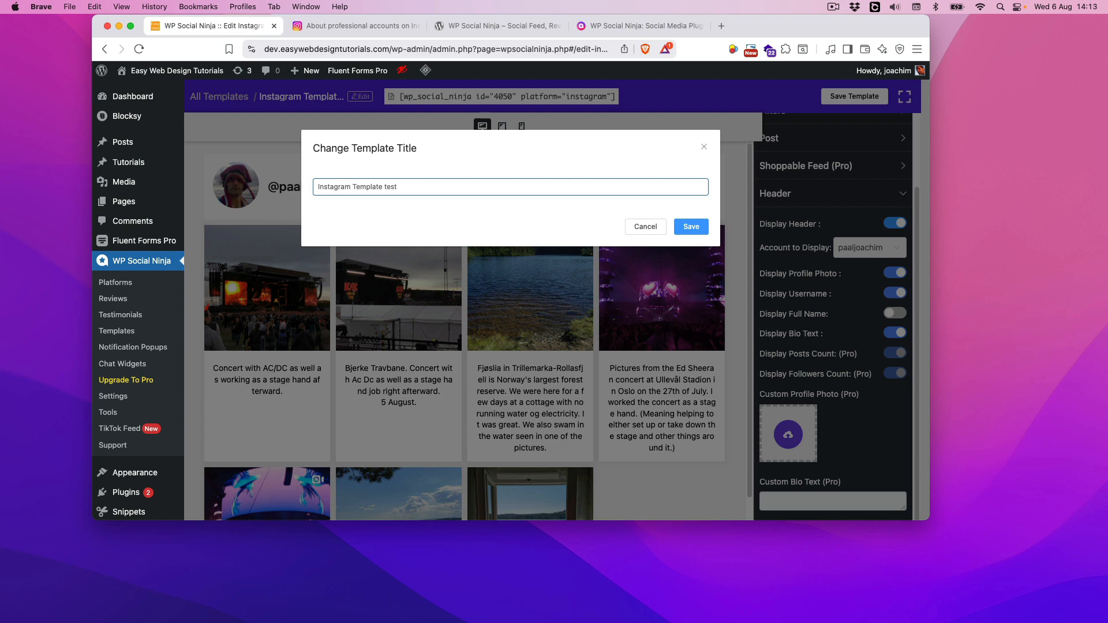
pyautogui.click(686, 232)
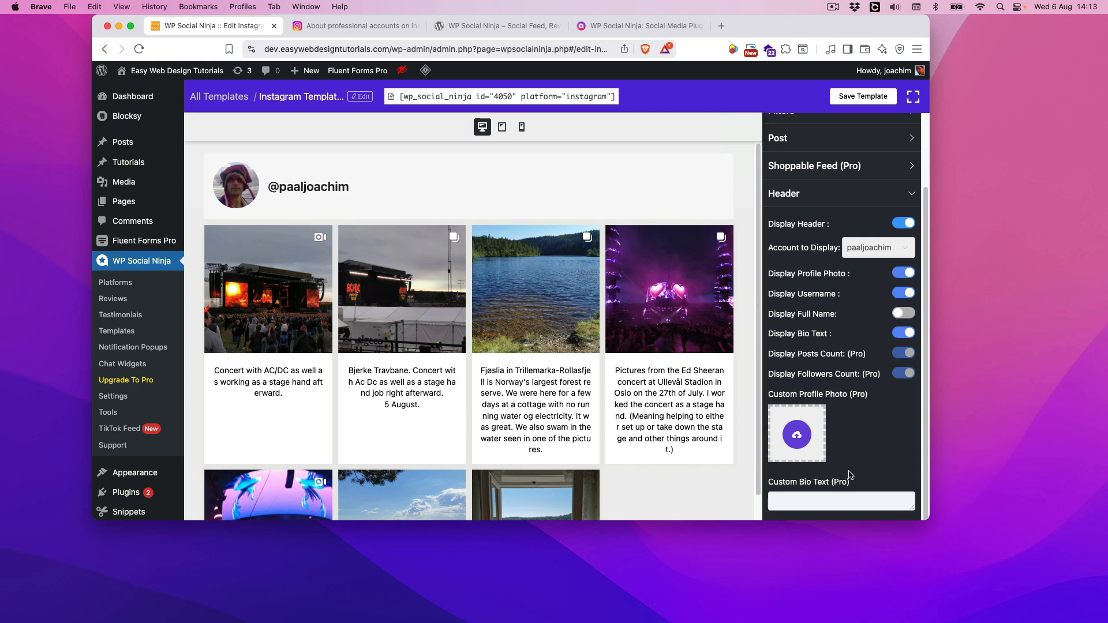
# Look over the remaining Header options and the Pagination settings, and collapse the Pagination section
pyautogui.scroll(-1, 852, 469)
pyautogui.scroll(4, 853, 468)
pyautogui.scroll(-5, 853, 467)
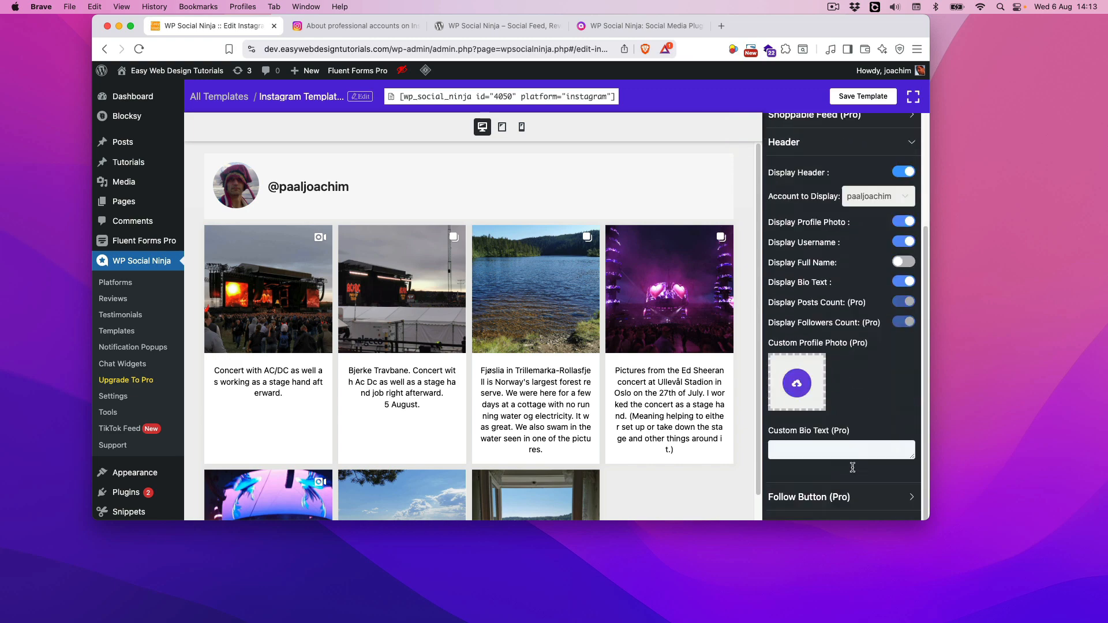
pyautogui.scroll(-4, 853, 470)
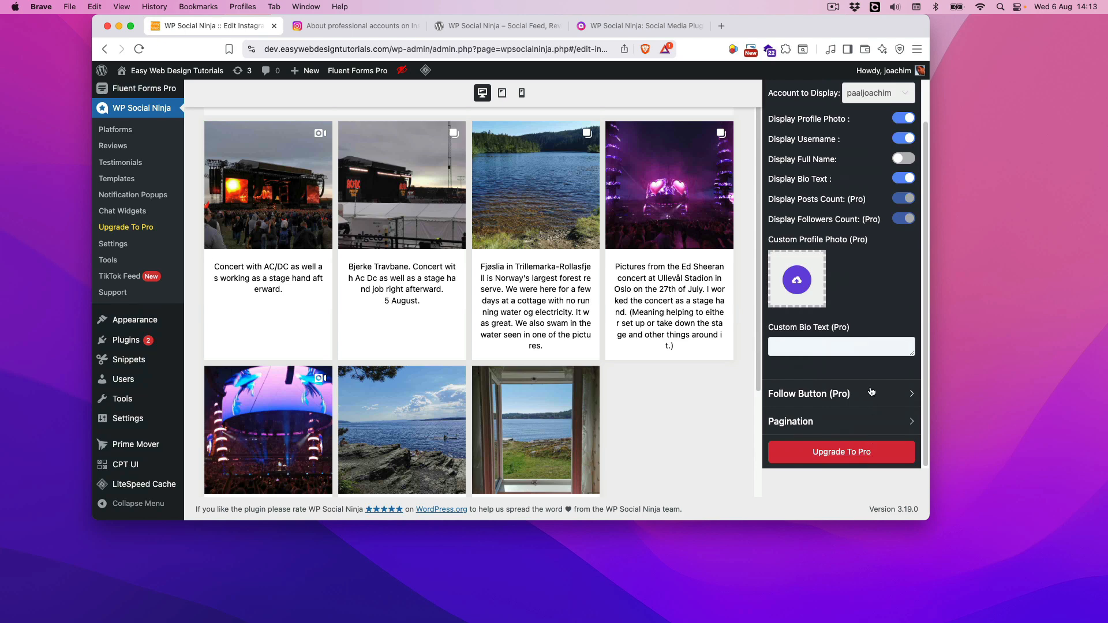
pyautogui.click(905, 422)
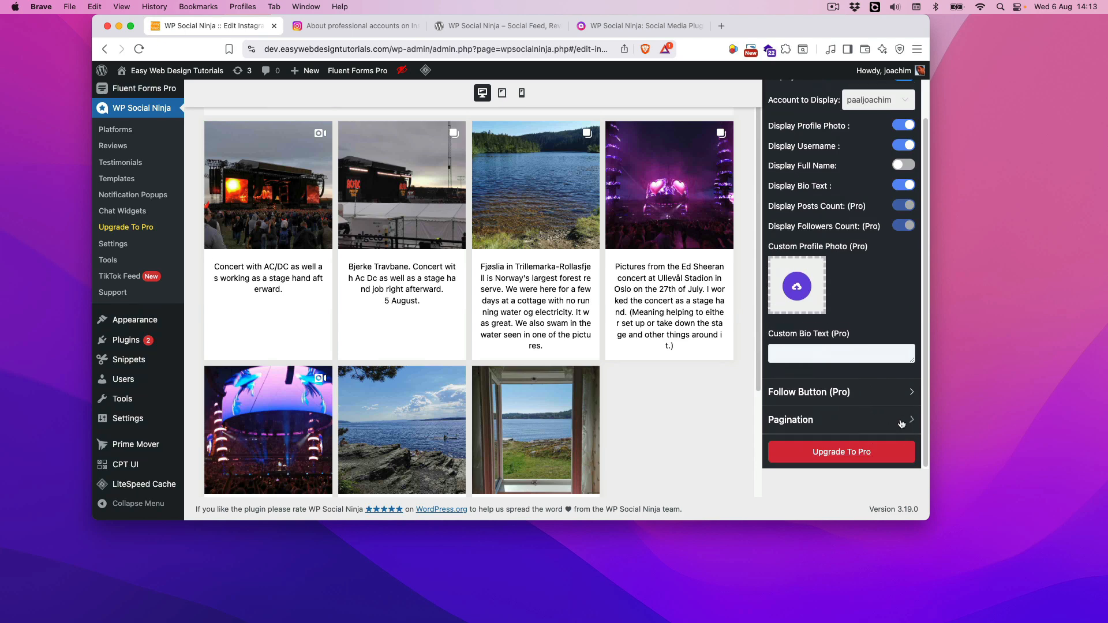
pyautogui.click(900, 250)
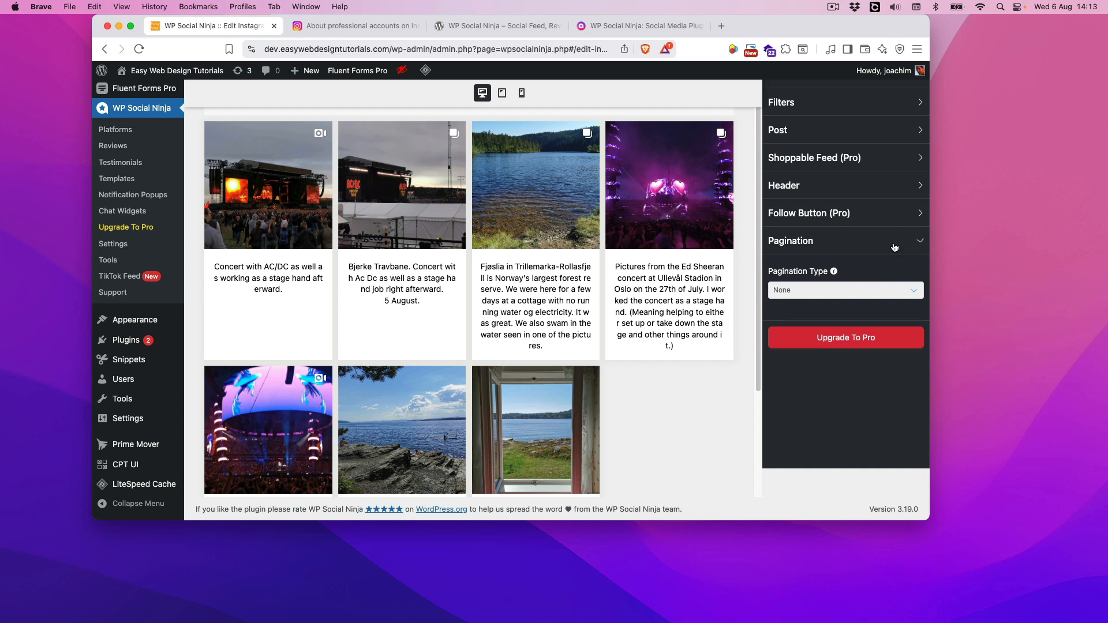
# Save the Instagram template and copy its shortcode to the clipboard
pyautogui.scroll(4, 878, 321)
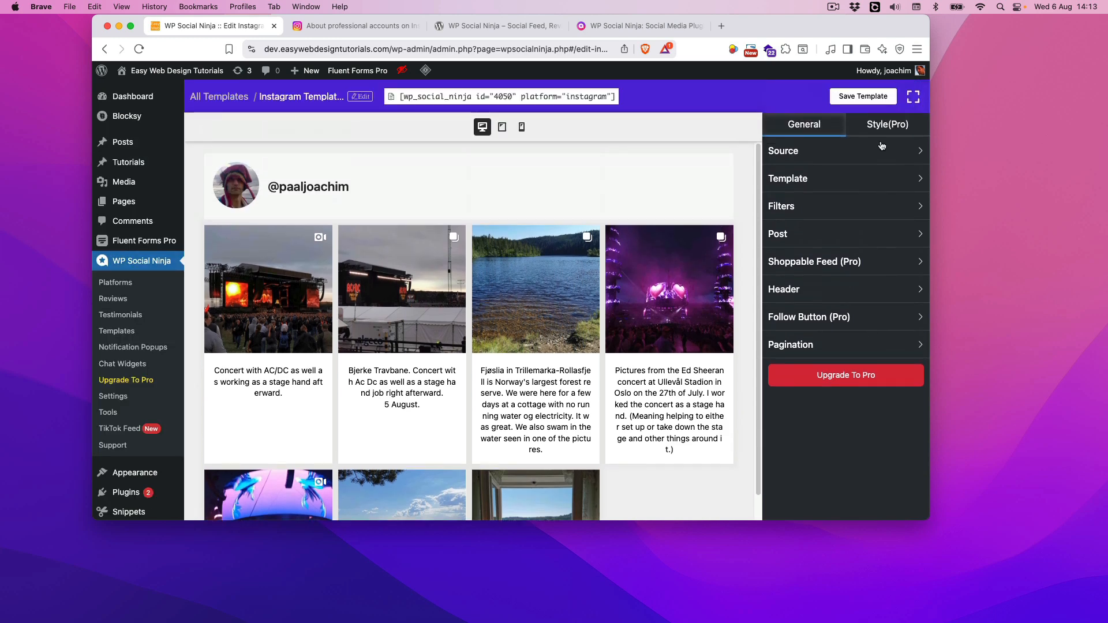
pyautogui.click(870, 101)
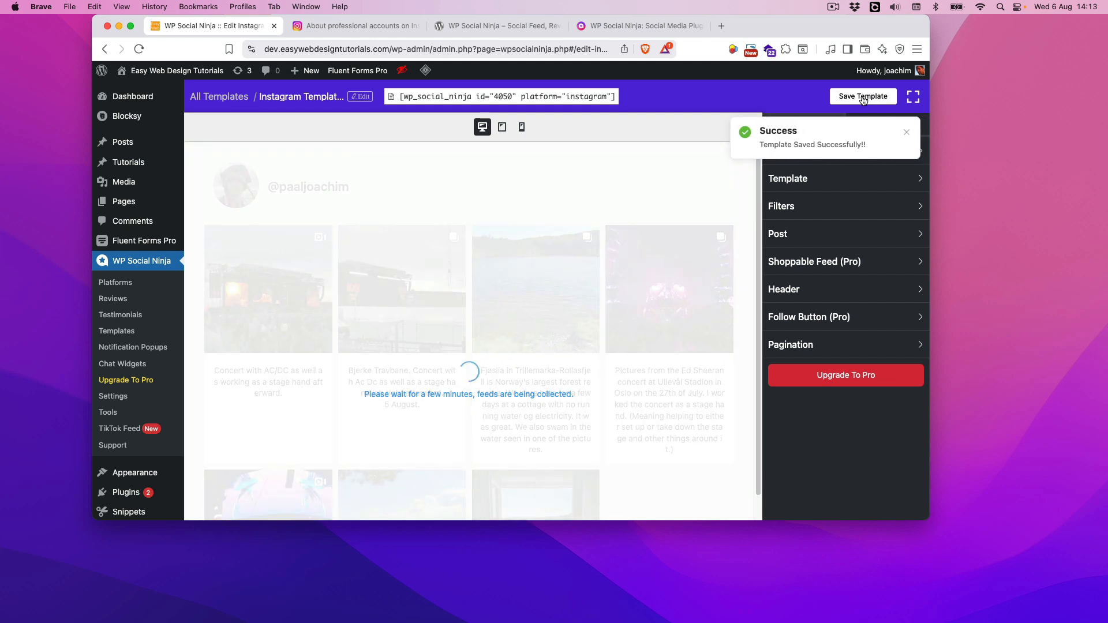
pyautogui.click(446, 100)
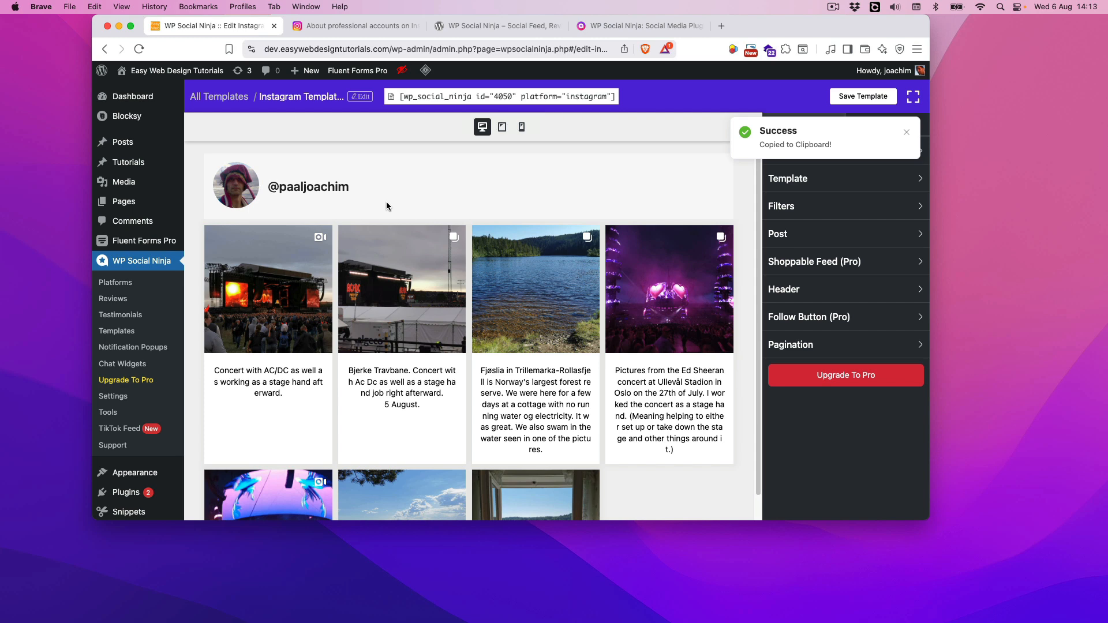
# Open the list of all pages in a new browser tab and open the Contact page for editing
pyautogui.moveTo(131, 207)
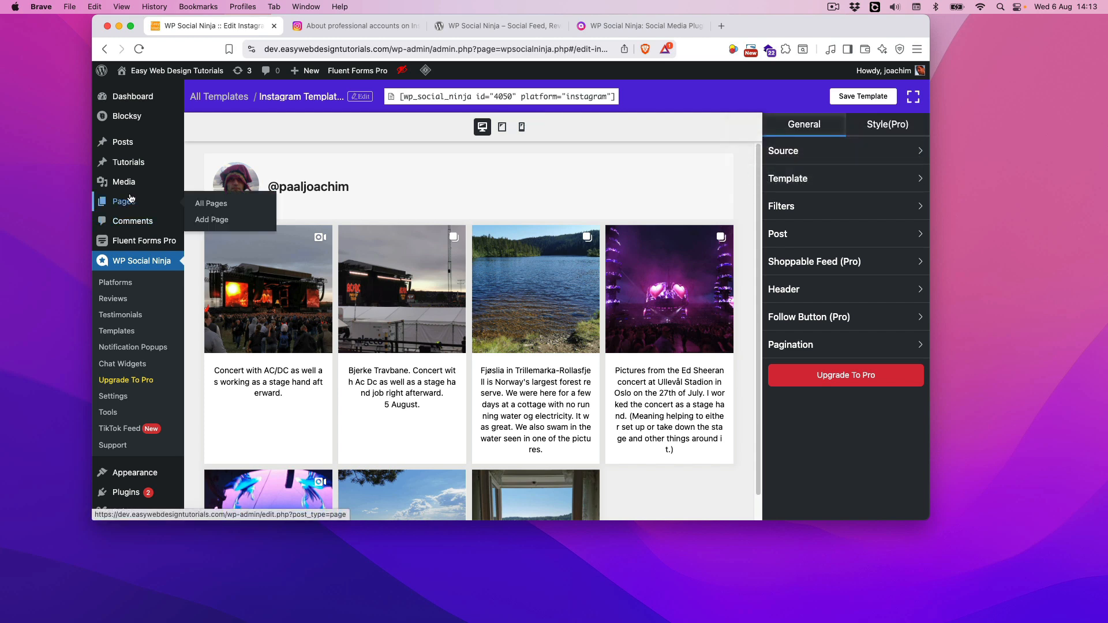
pyautogui.rightClick(208, 208)
pyautogui.click(253, 210)
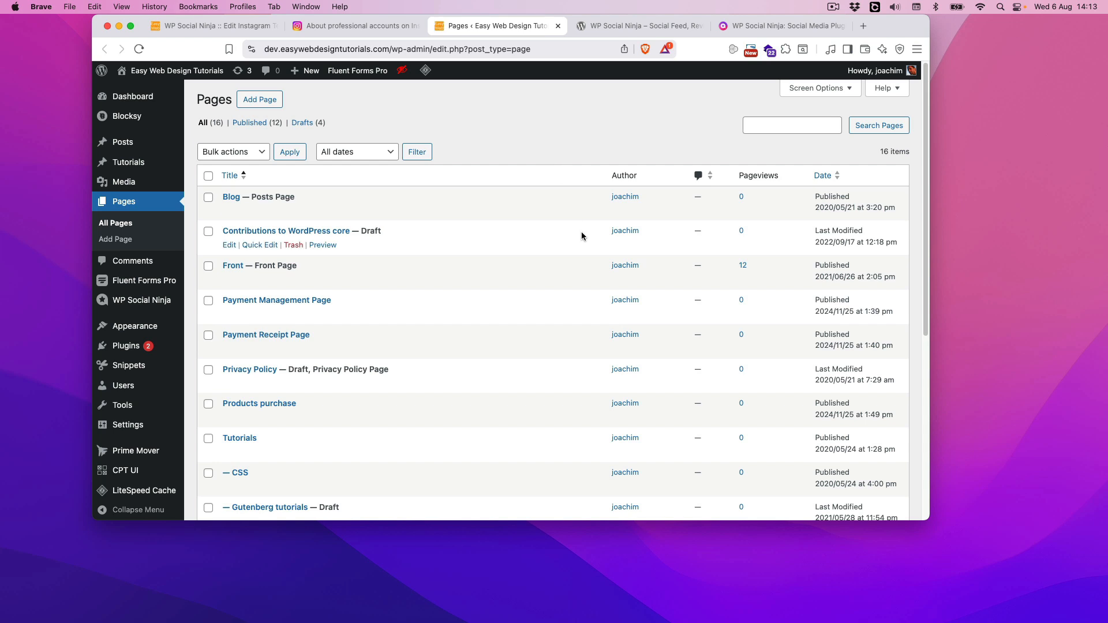
pyautogui.scroll(-3, 565, 394)
pyautogui.scroll(-7, 565, 395)
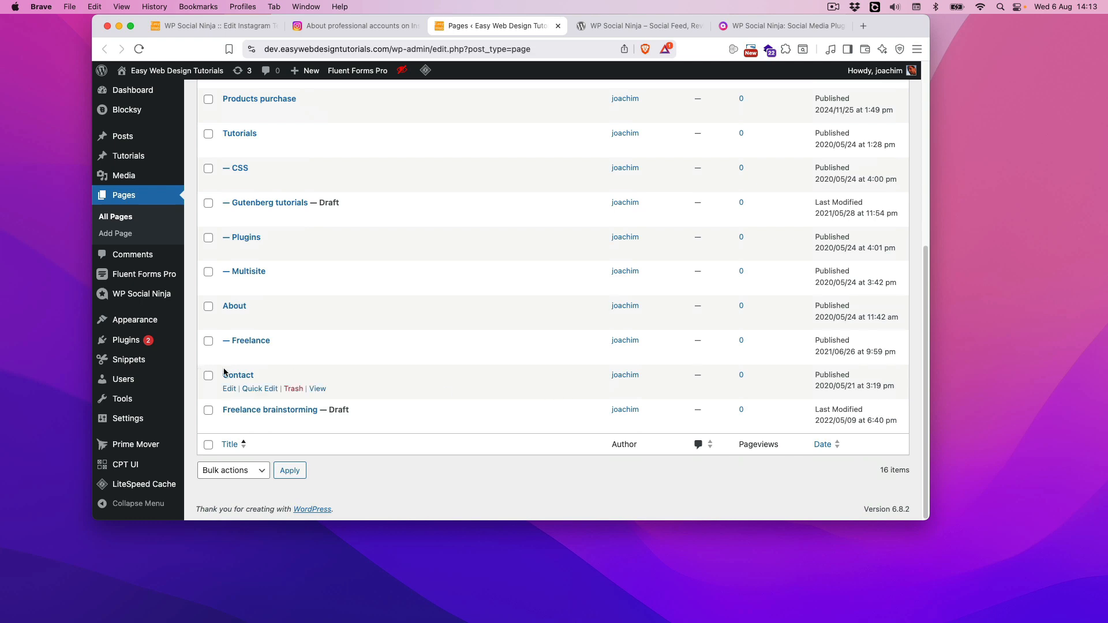
pyautogui.click(242, 376)
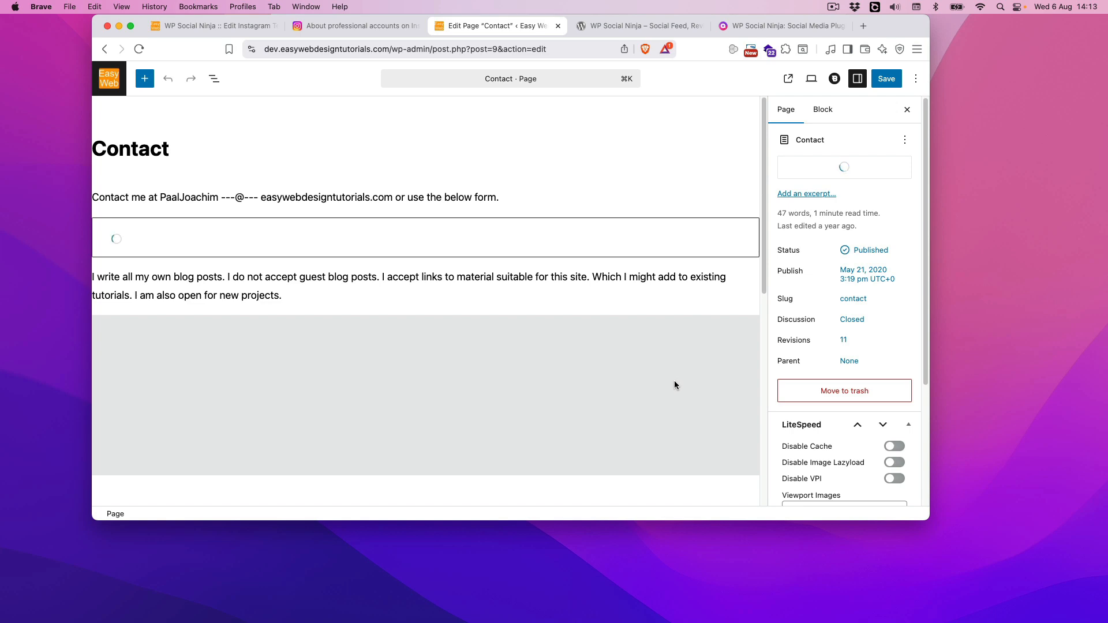
# Try adding a ready-made fixed-height spacer below the Contact page's closing paragraph, and remove it again
pyautogui.scroll(-6, 572, 397)
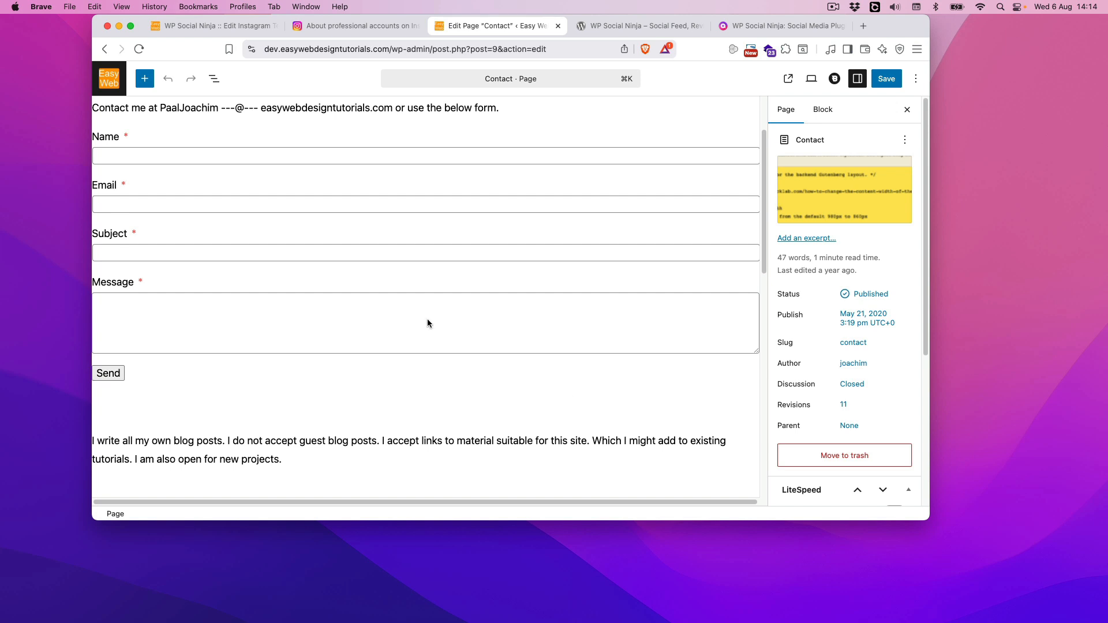
pyautogui.scroll(-4, 356, 362)
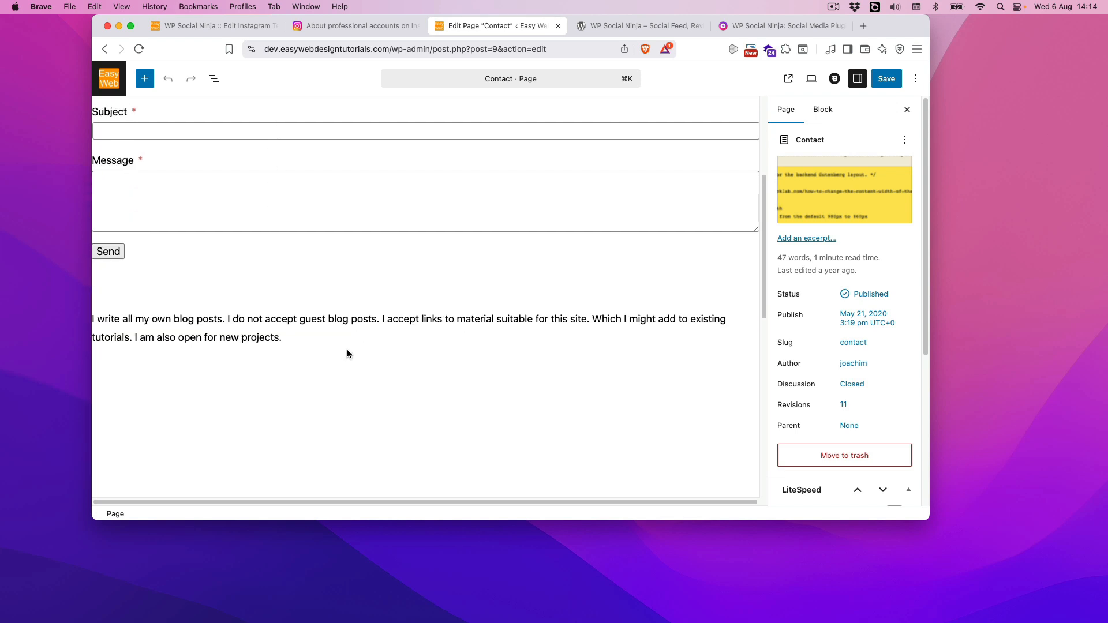
pyautogui.click(327, 344)
pyautogui.press('Return')
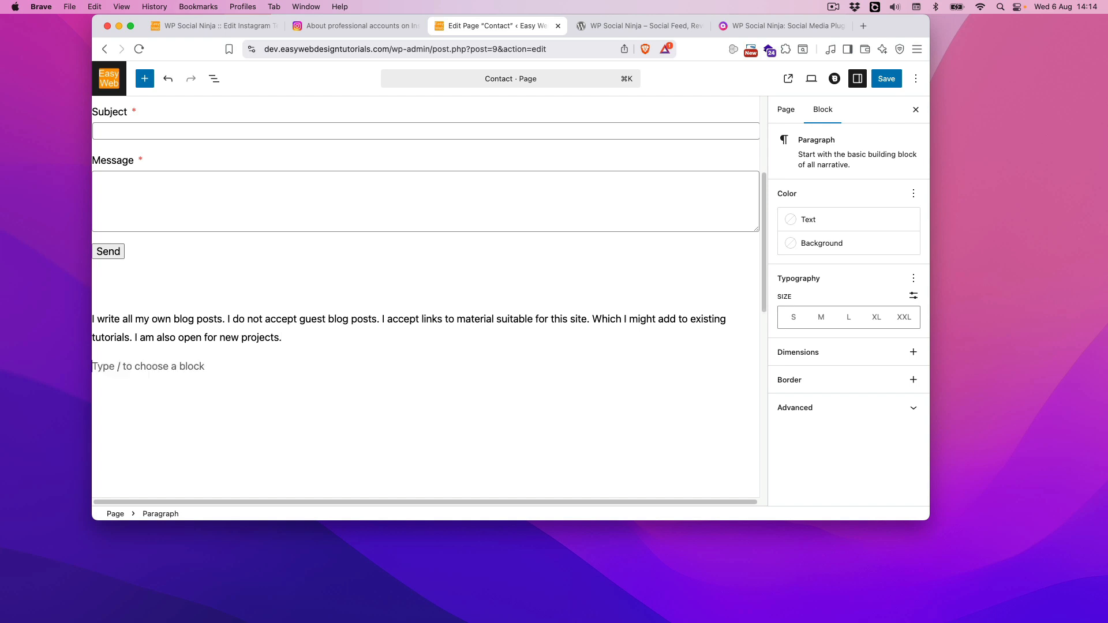
pyautogui.write('/spa')
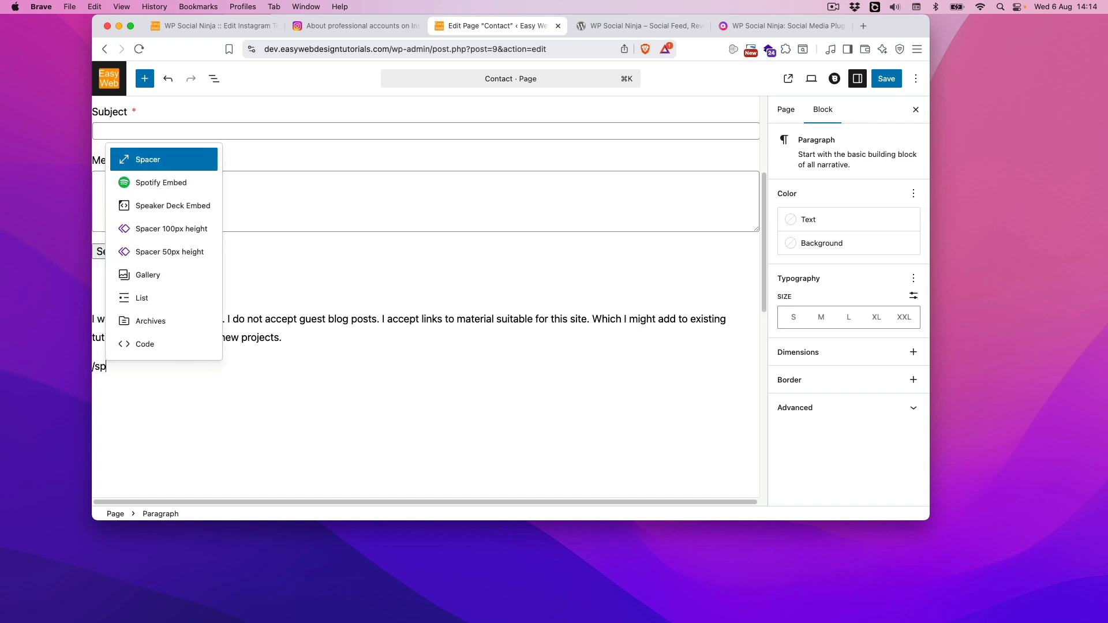
pyautogui.click(169, 254)
pyautogui.click(157, 403)
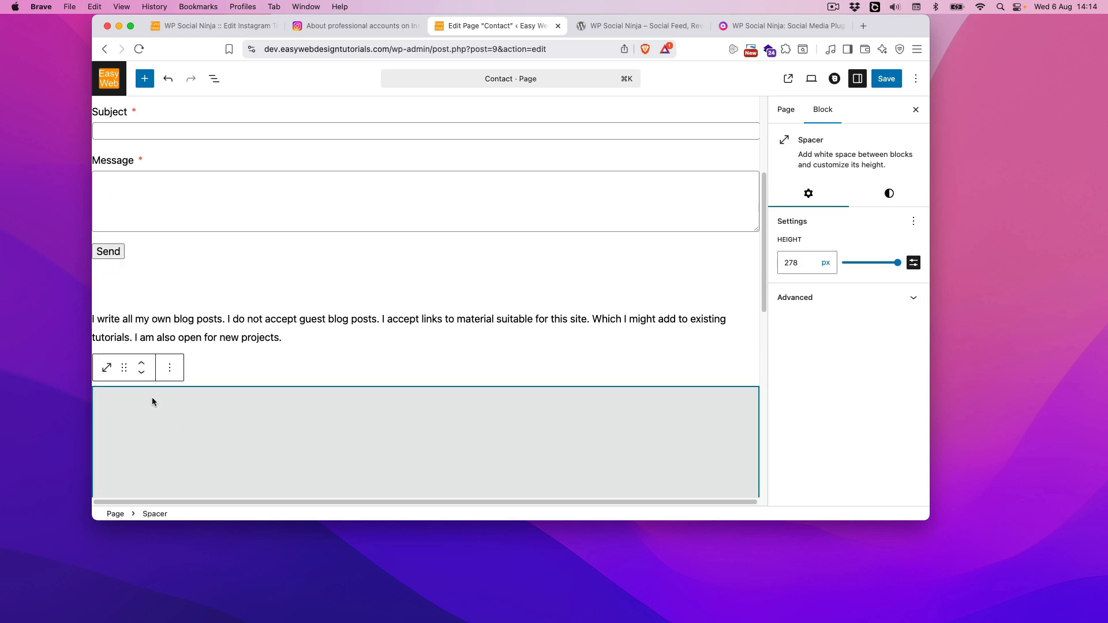
pyautogui.click(255, 366)
pyautogui.click(271, 412)
pyautogui.press('BackSpace')
pyautogui.press('BackSpace')
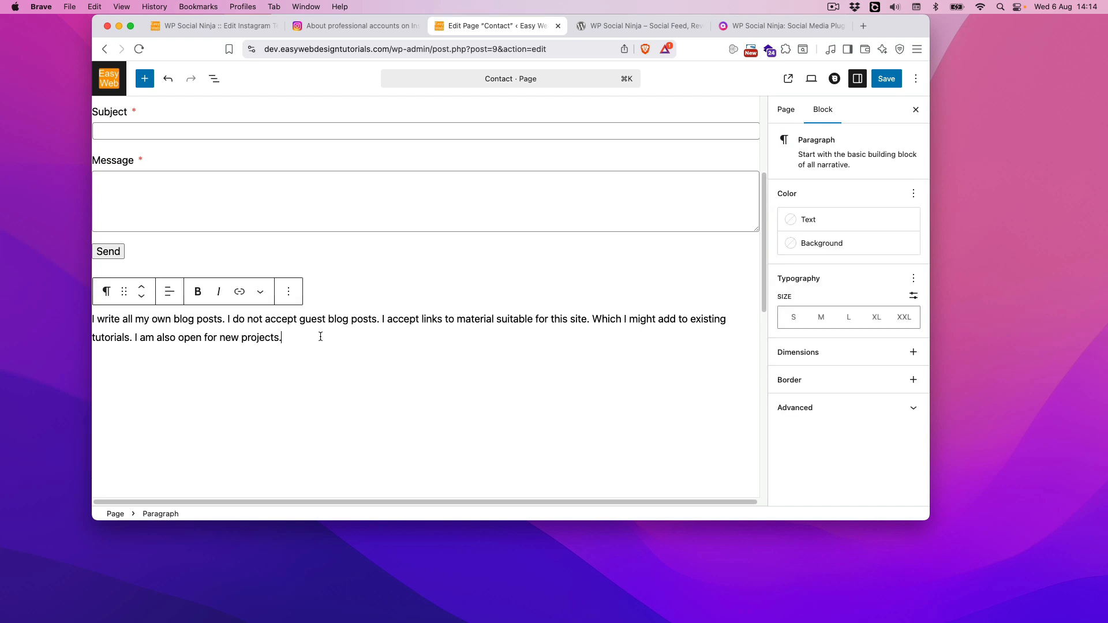
# Add a Shortcode block with [wp_social_ninja id="4050" platform="instagram"] below the Contact page's closing paragraph and save the page
pyautogui.press('Return')
pyautogui.write('fff')
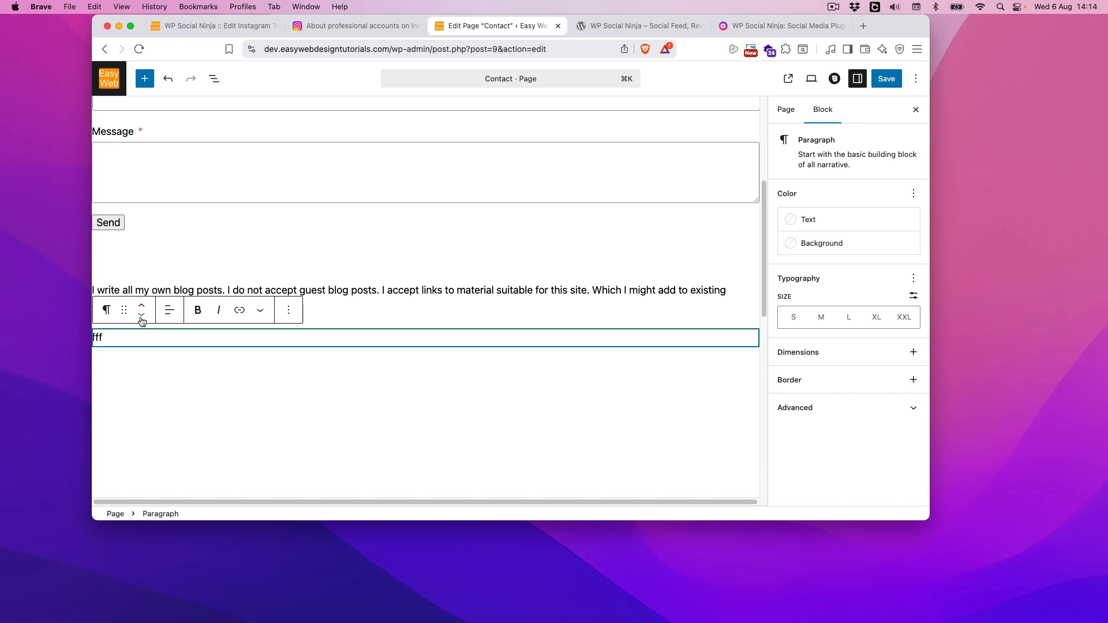
pyautogui.moveTo(128, 340); pyautogui.dragTo(91, 337)
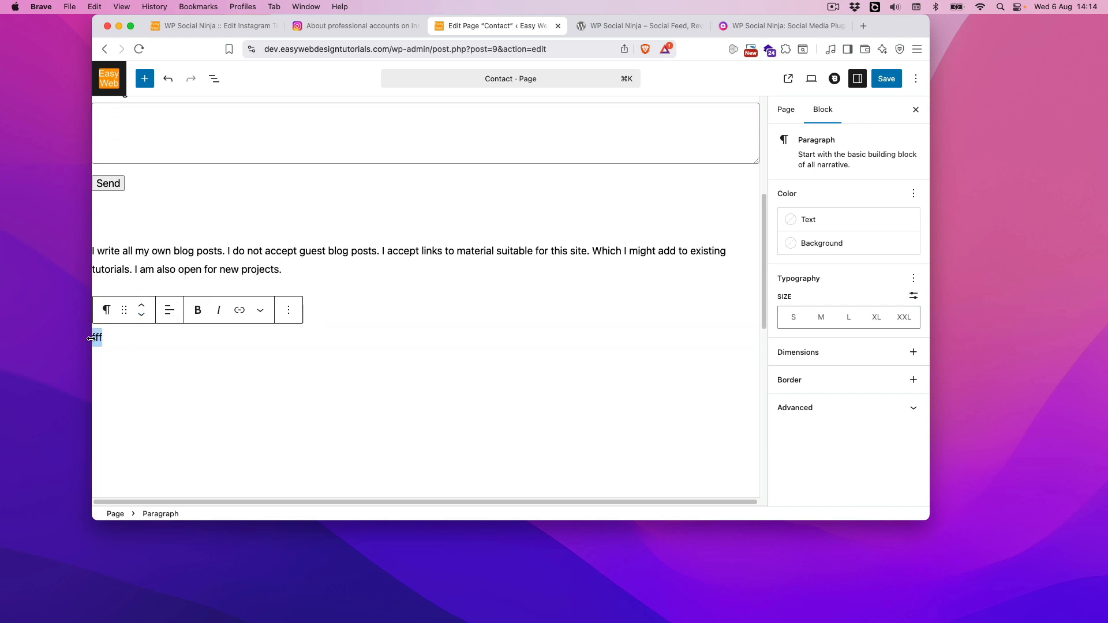
pyautogui.press('BackSpace')
pyautogui.write('[wp_social_ninja id="4050" platform="instagram"]')
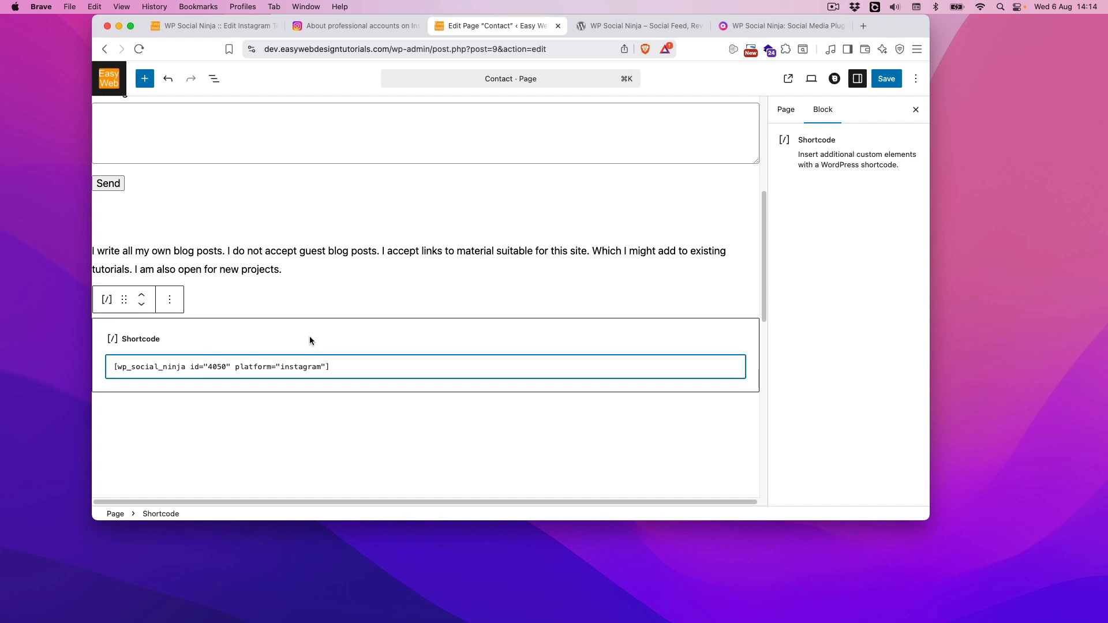
pyautogui.click(894, 86)
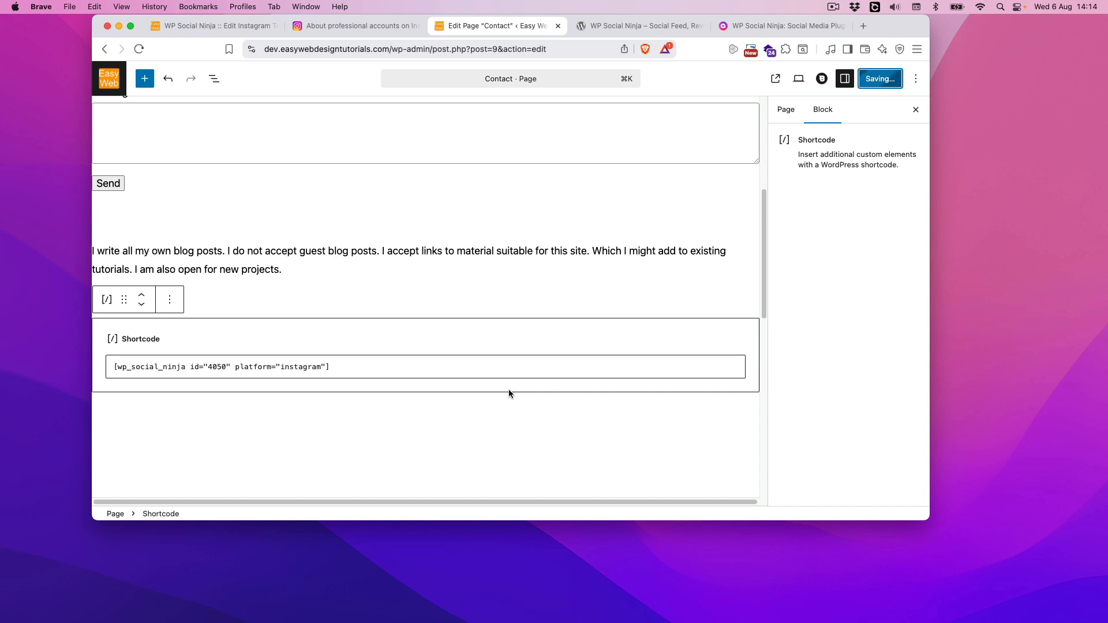
# View the published Contact page, accept the cookie notice, check the embedded Instagram feed and open its forest lake post on Instagram
pyautogui.click(203, 495)
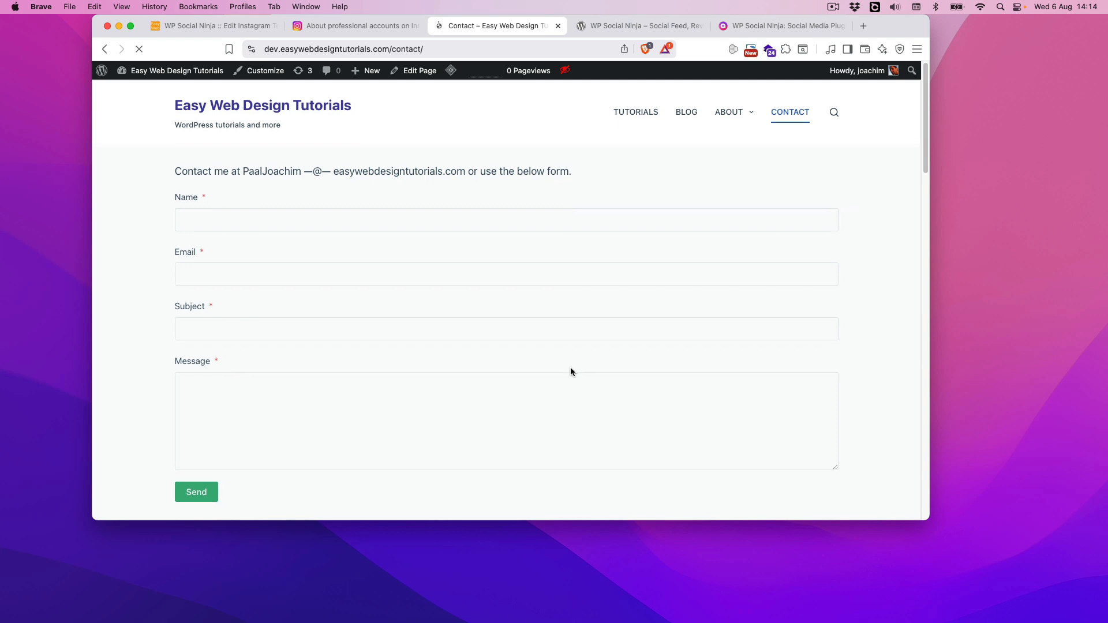
pyautogui.scroll(-2, 485, 270)
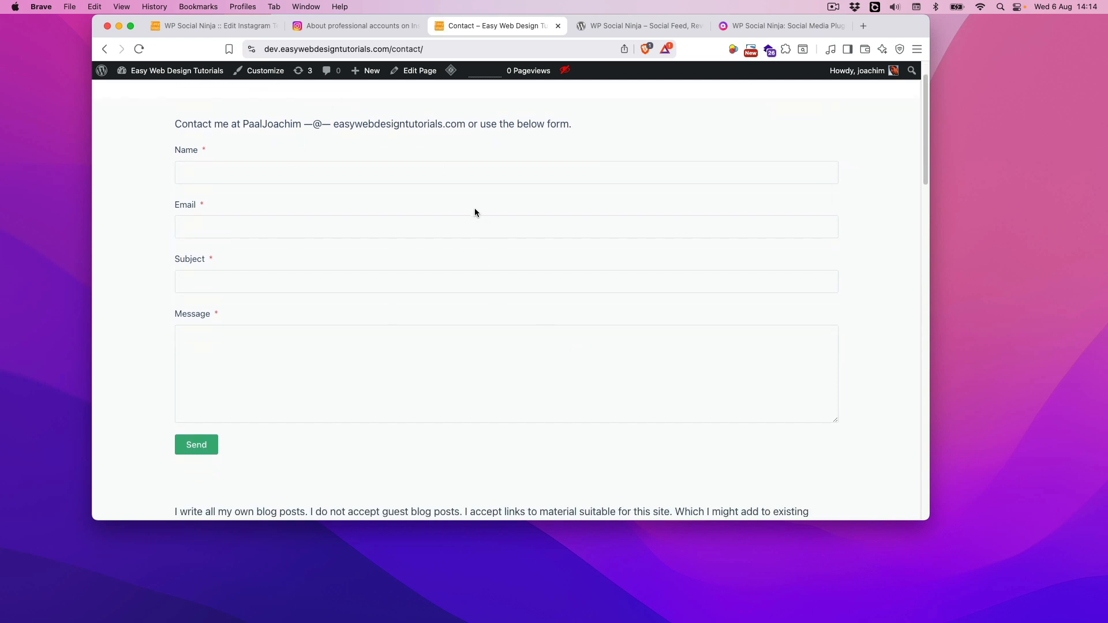
pyautogui.scroll(-10, 536, 346)
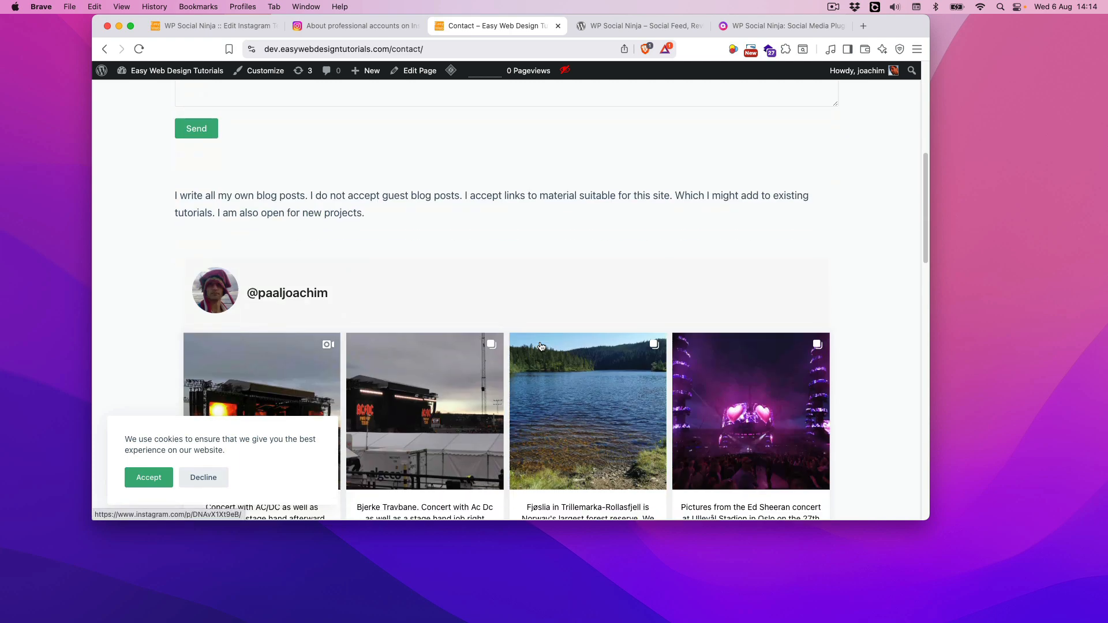
pyautogui.click(157, 479)
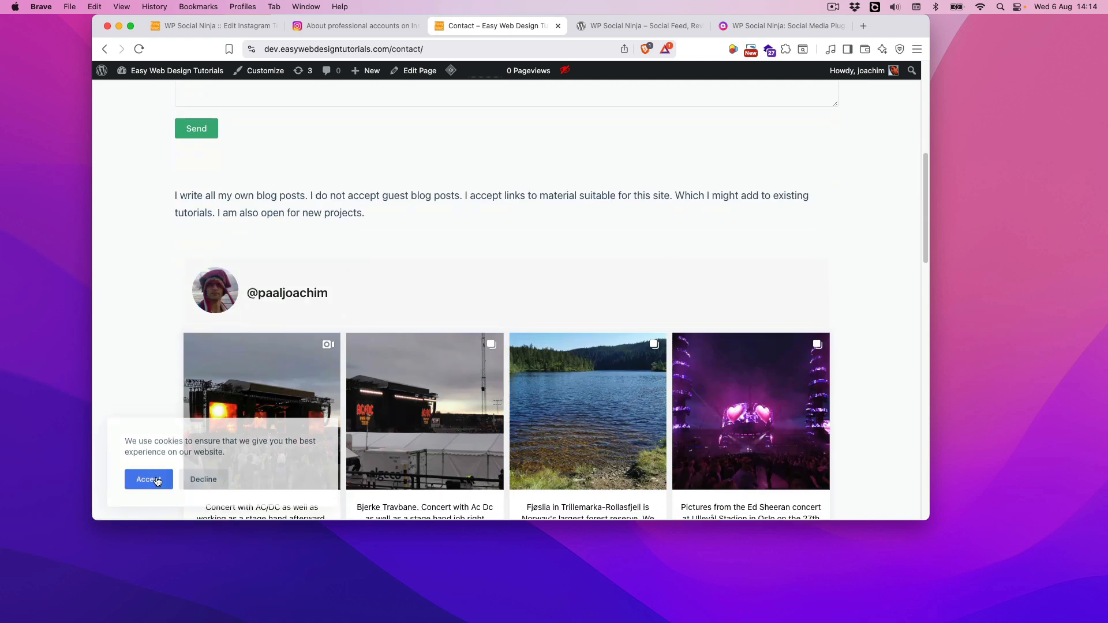
pyautogui.scroll(-4, 898, 233)
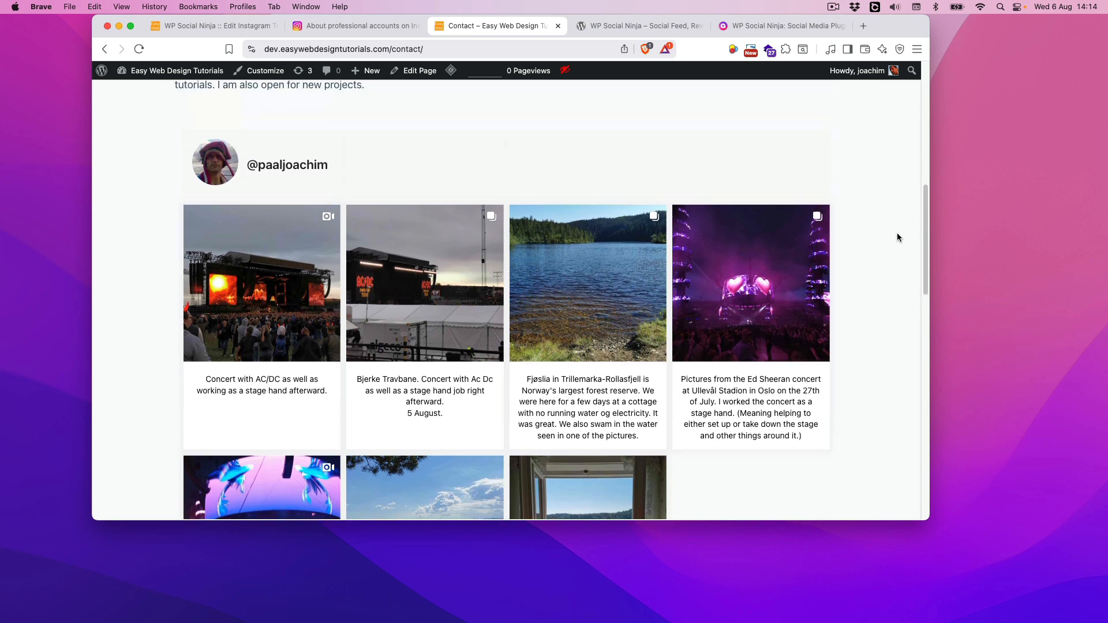
pyautogui.scroll(1, 897, 233)
pyautogui.scroll(-1, 897, 234)
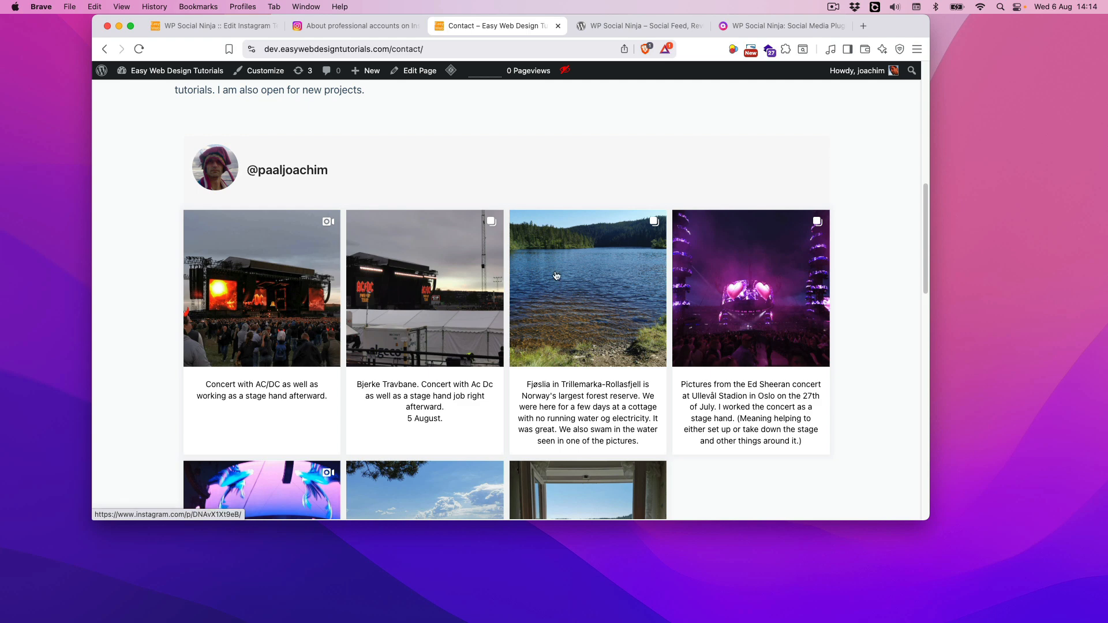
pyautogui.click(611, 283)
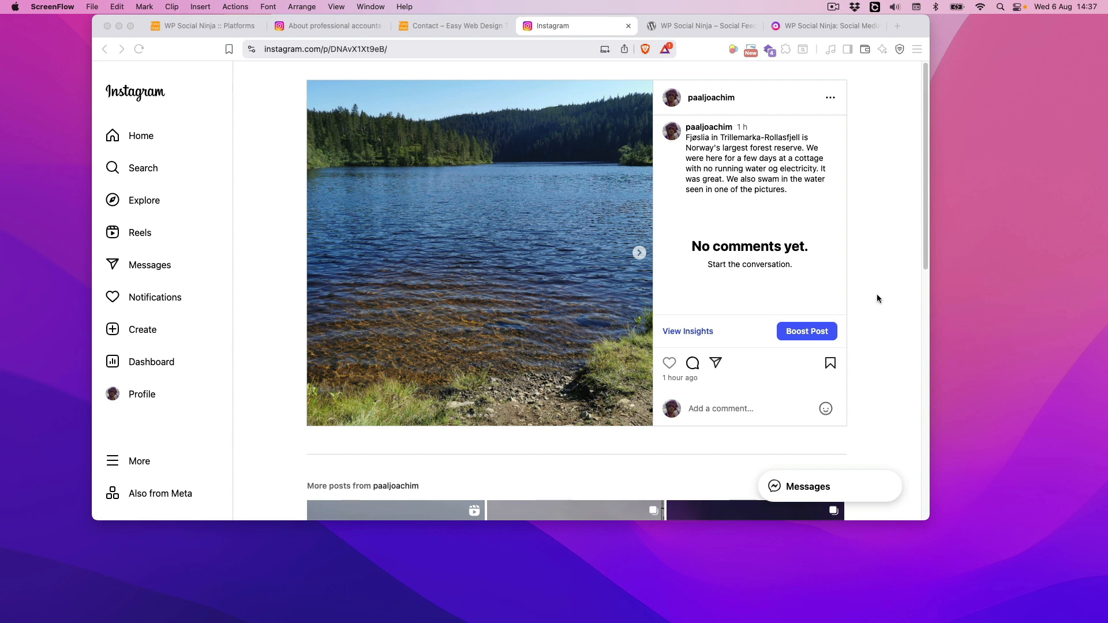
# Return to the WP Social Ninja platforms overview and examine the available social feed and social review platforms
pyautogui.click(202, 26)
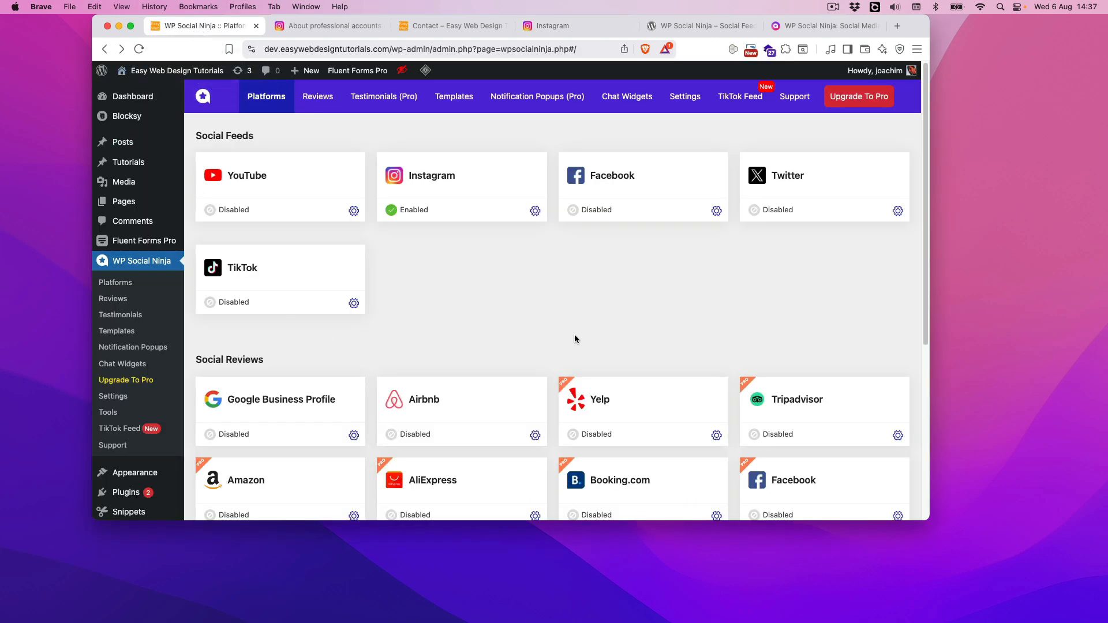
pyautogui.scroll(-1, 575, 335)
pyautogui.scroll(1, 575, 335)
pyautogui.scroll(-1, 503, 278)
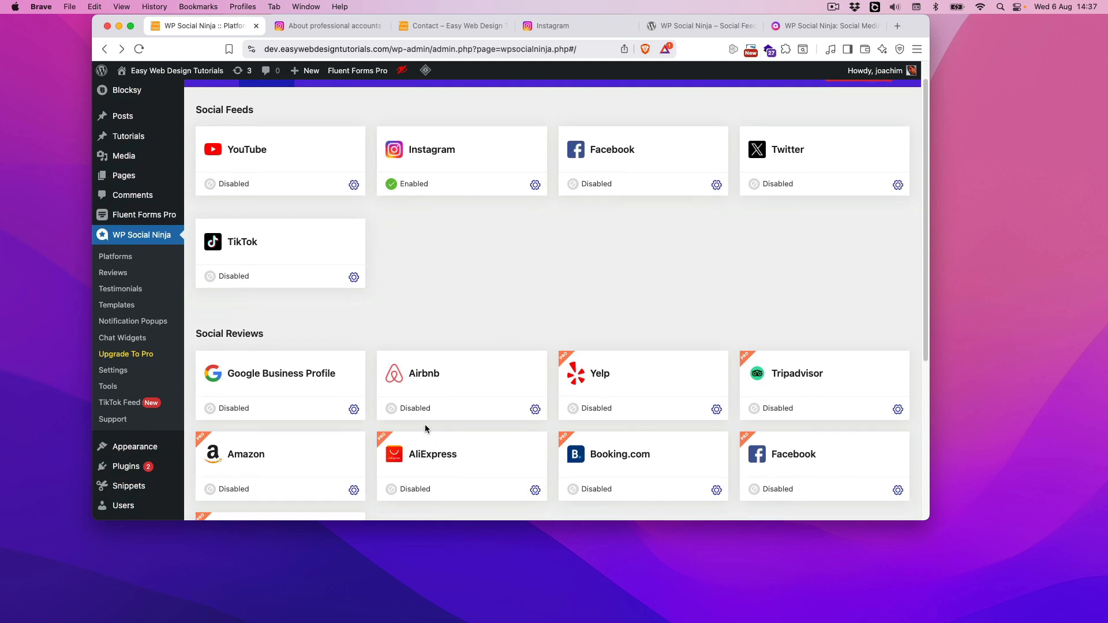
pyautogui.scroll(-2, 428, 430)
pyautogui.scroll(-1, 581, 491)
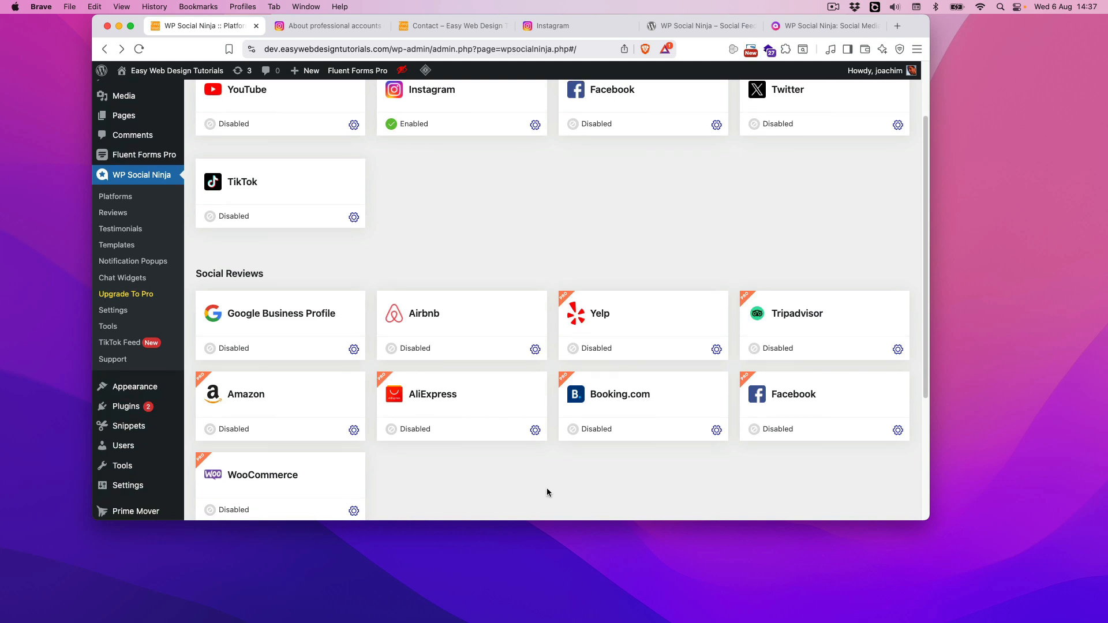
pyautogui.scroll(3, 546, 492)
# Look through WP Social Ninja's Reviews, Platforms, Testimonials, Templates and Notification Popups pages
pyautogui.click(323, 99)
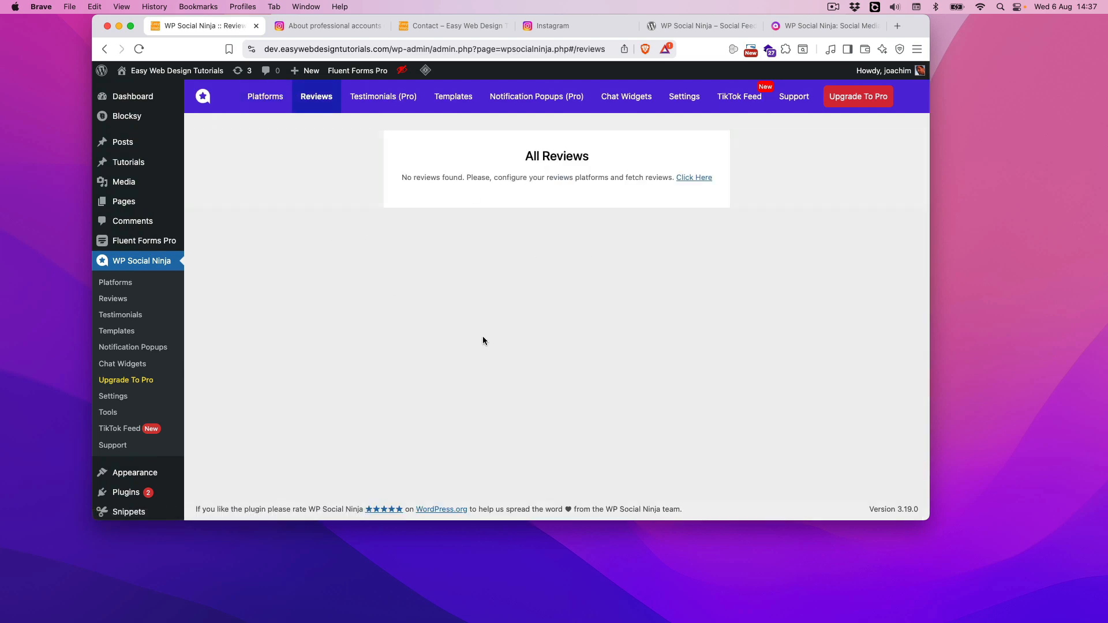
pyautogui.click(273, 105)
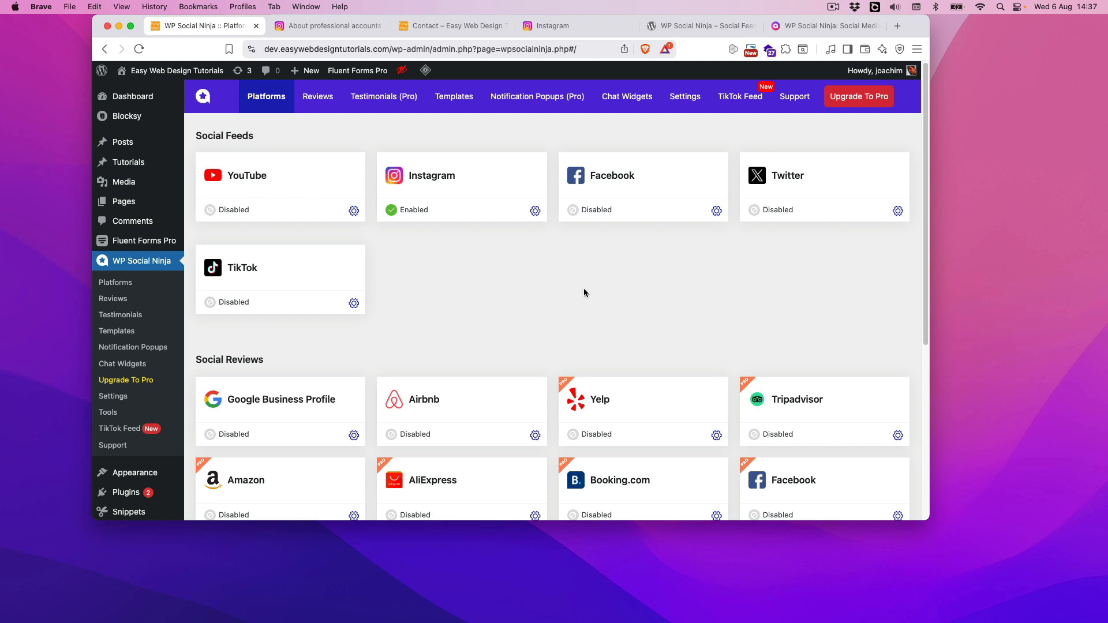
pyautogui.scroll(-1, 584, 293)
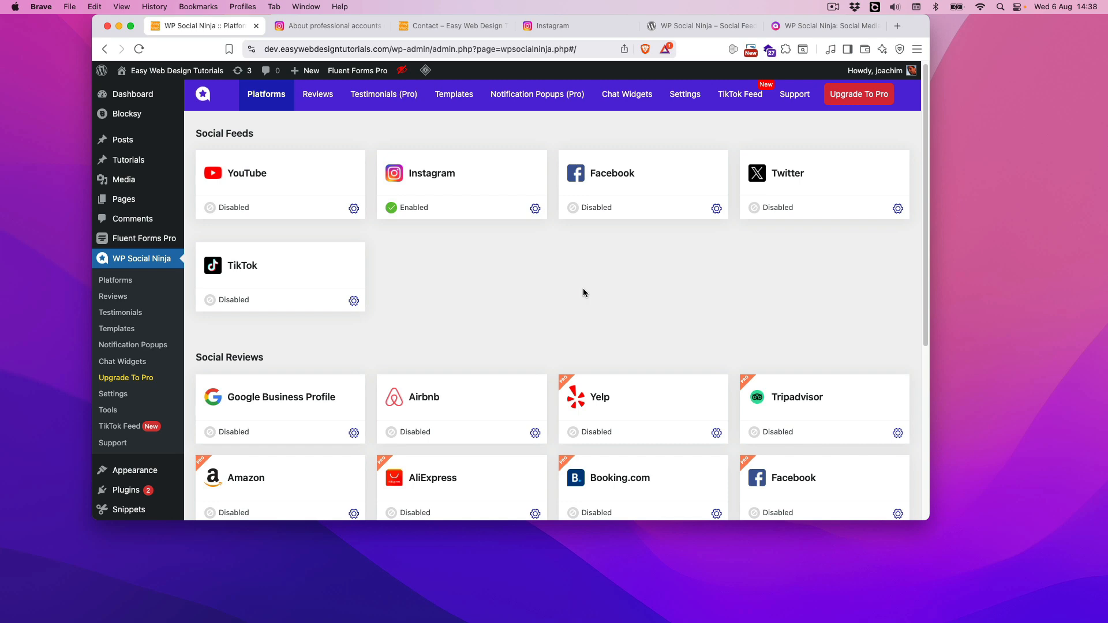
pyautogui.click(374, 95)
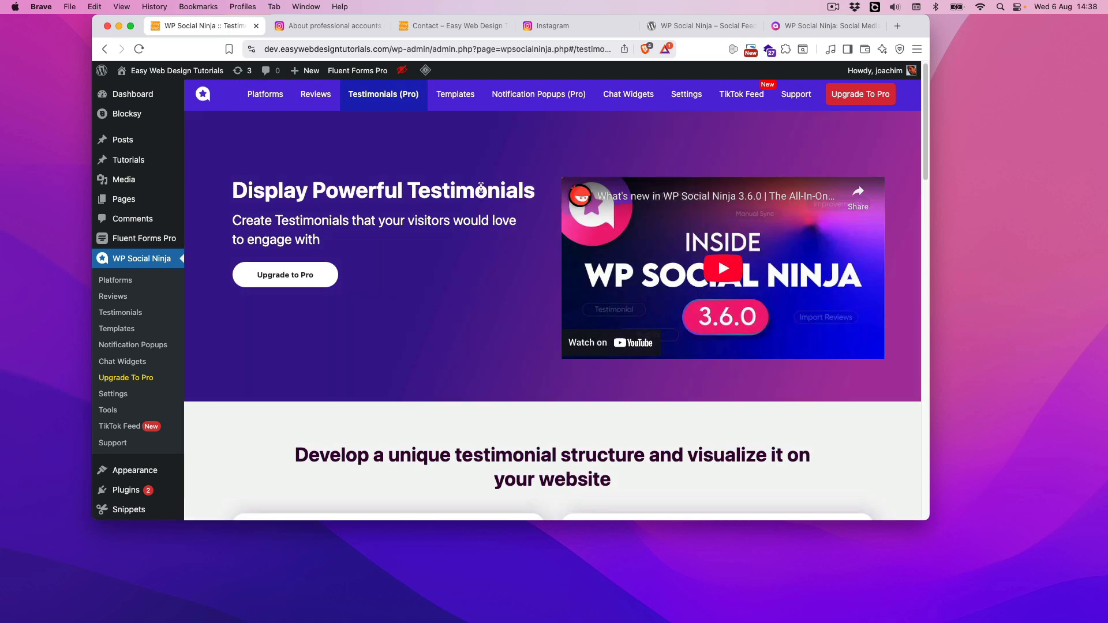
pyautogui.click(459, 94)
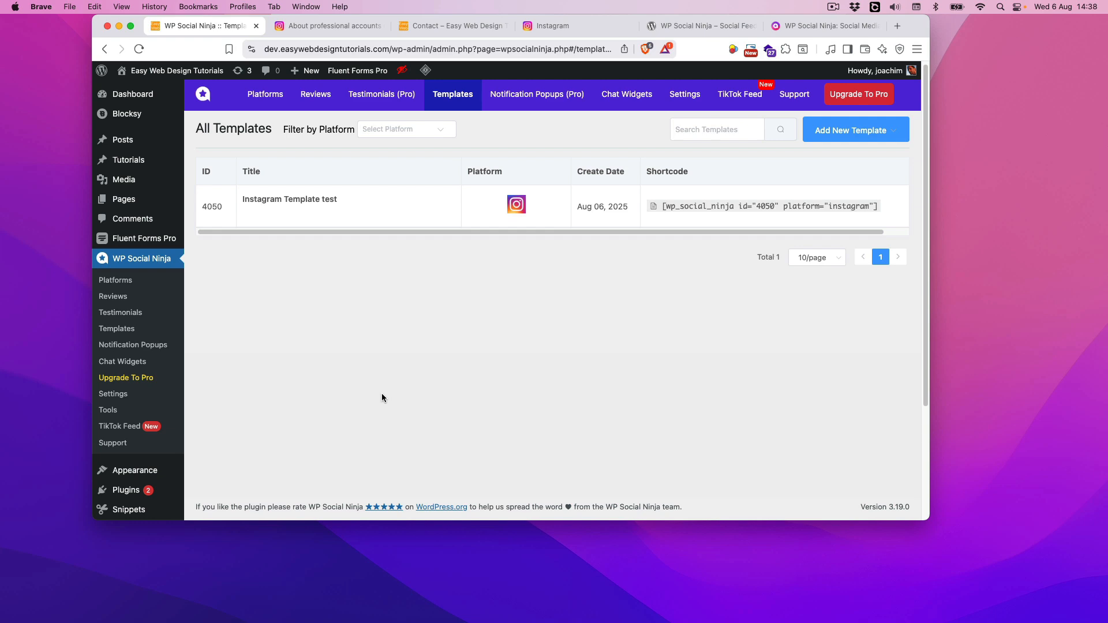
pyautogui.click(519, 101)
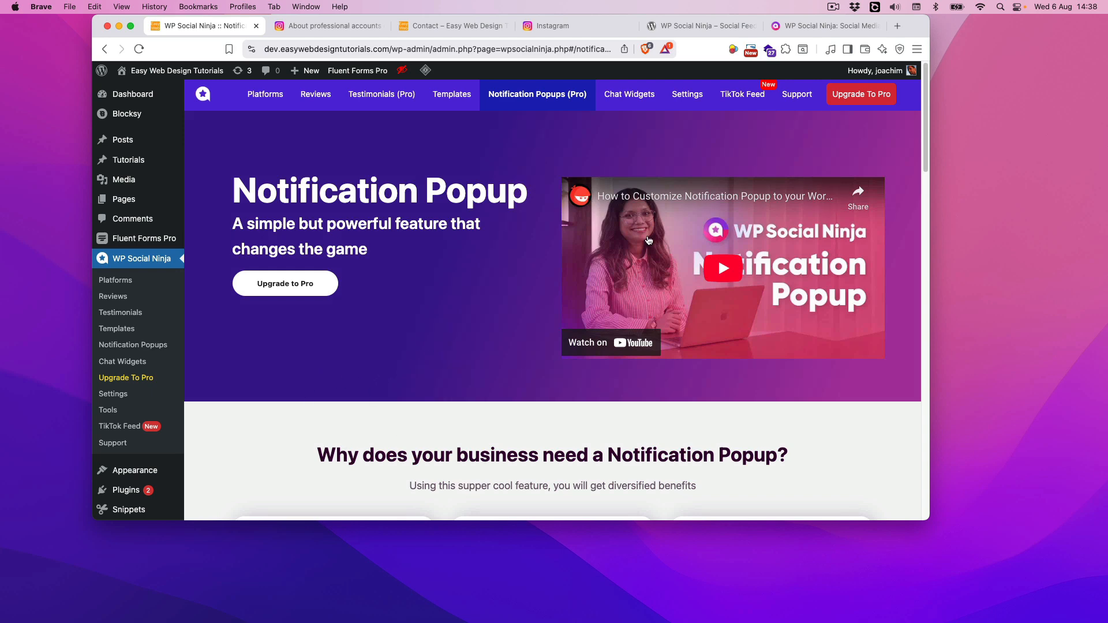
# Open the existing chat widget for editing and examine the channels that can be added to it
pyautogui.click(627, 96)
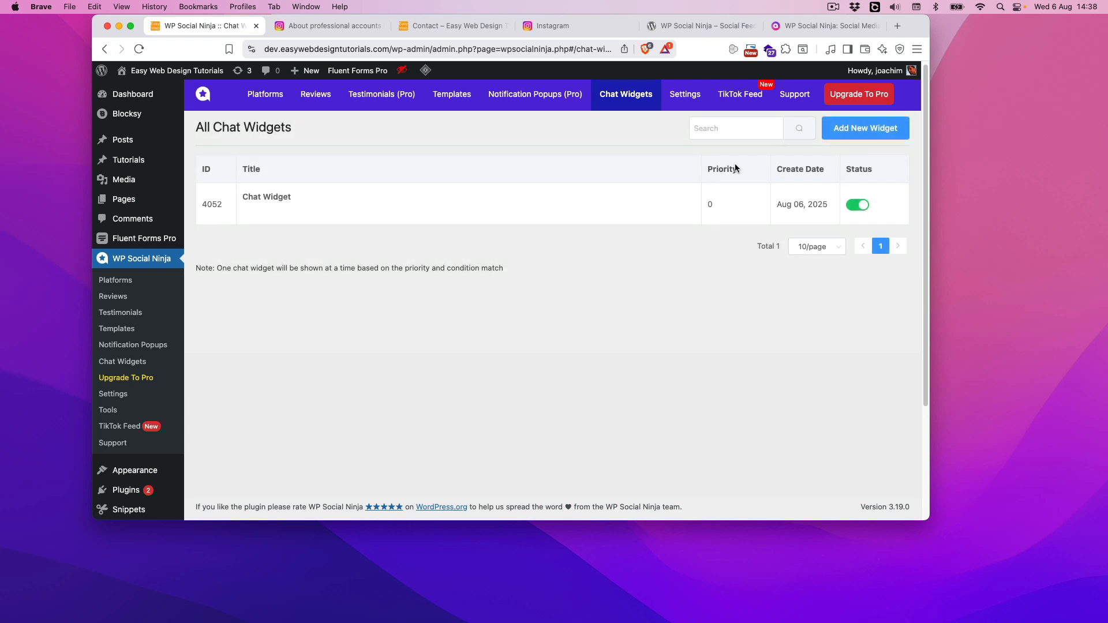
pyautogui.moveTo(604, 213)
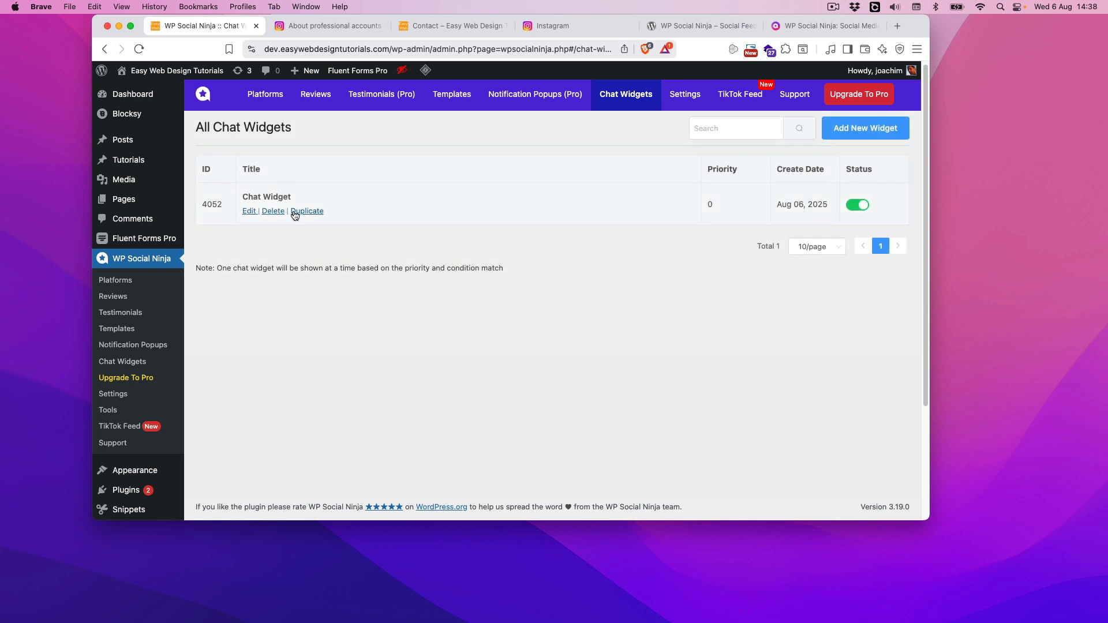
pyautogui.click(250, 211)
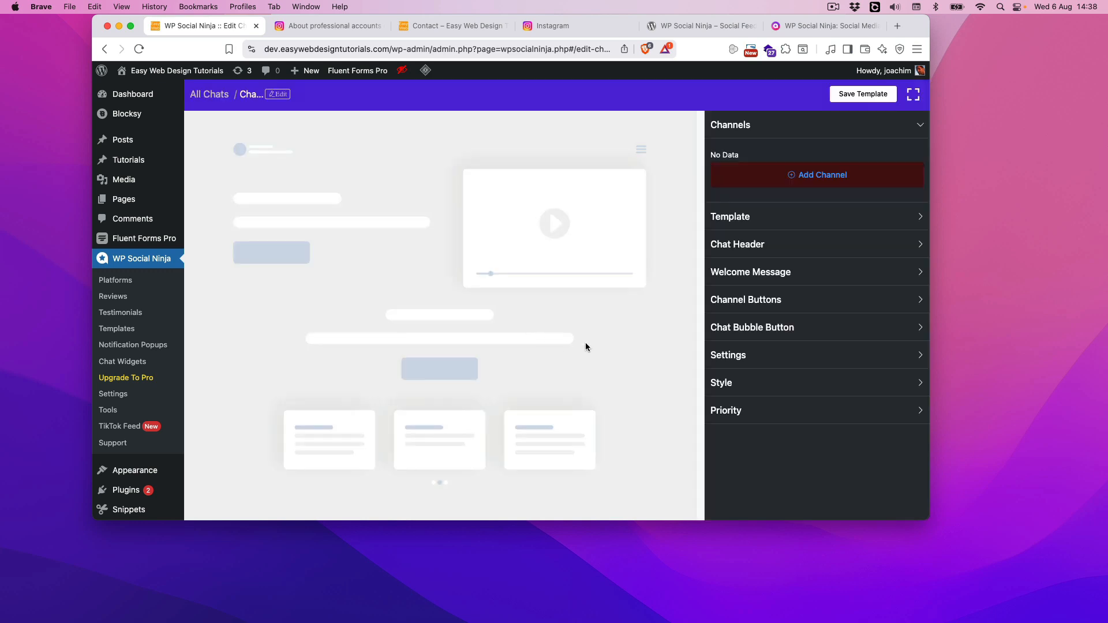
pyautogui.click(821, 176)
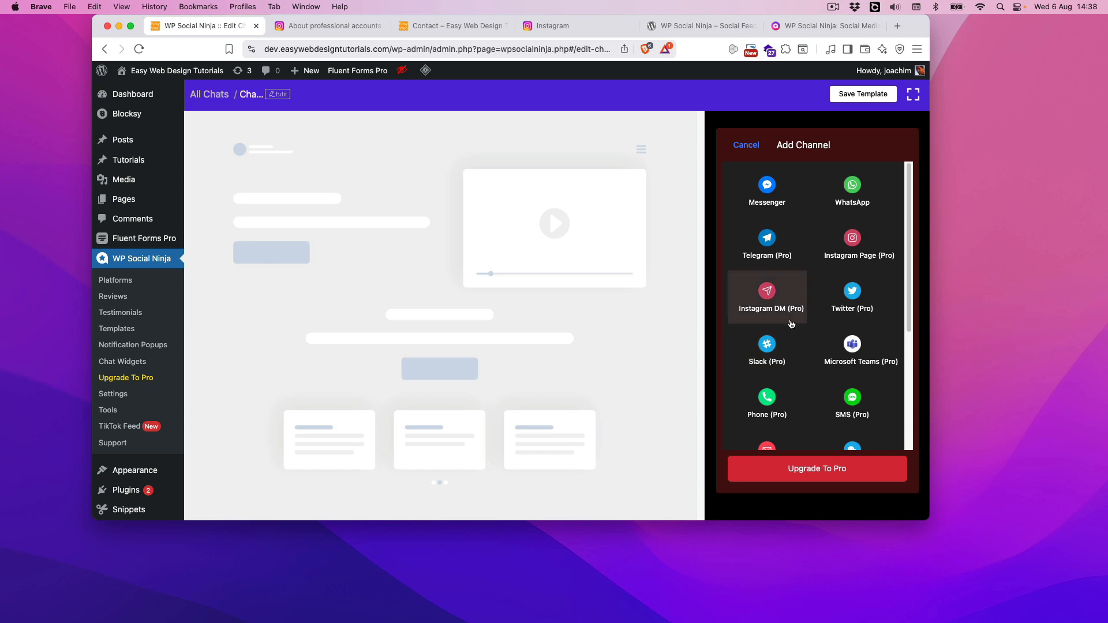
pyautogui.scroll(-3, 813, 375)
pyautogui.scroll(-1, 813, 379)
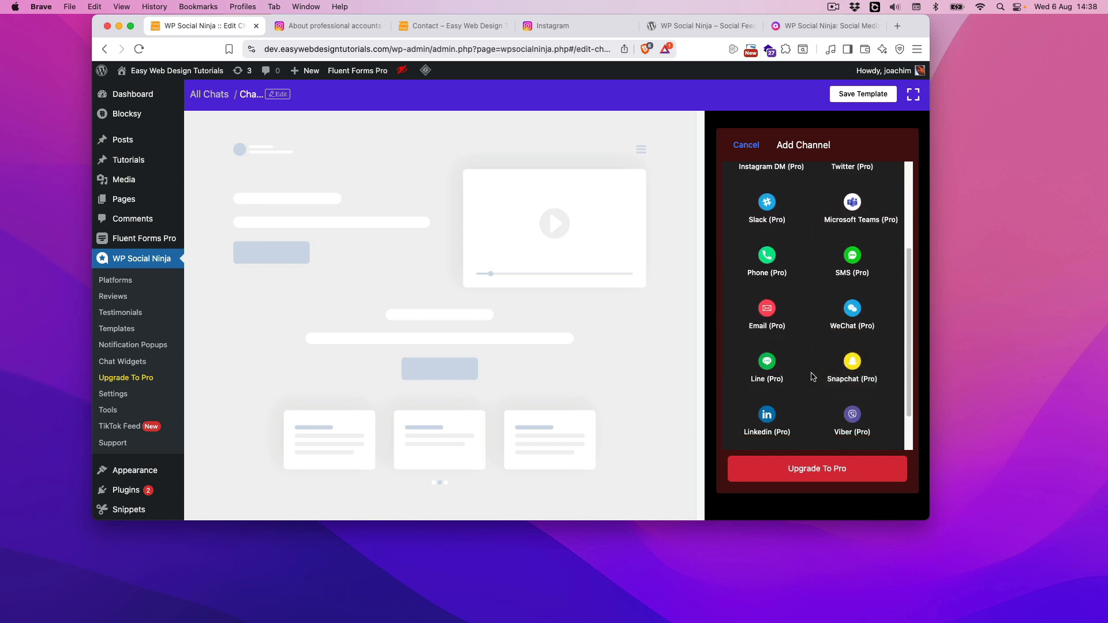
pyautogui.scroll(4, 814, 374)
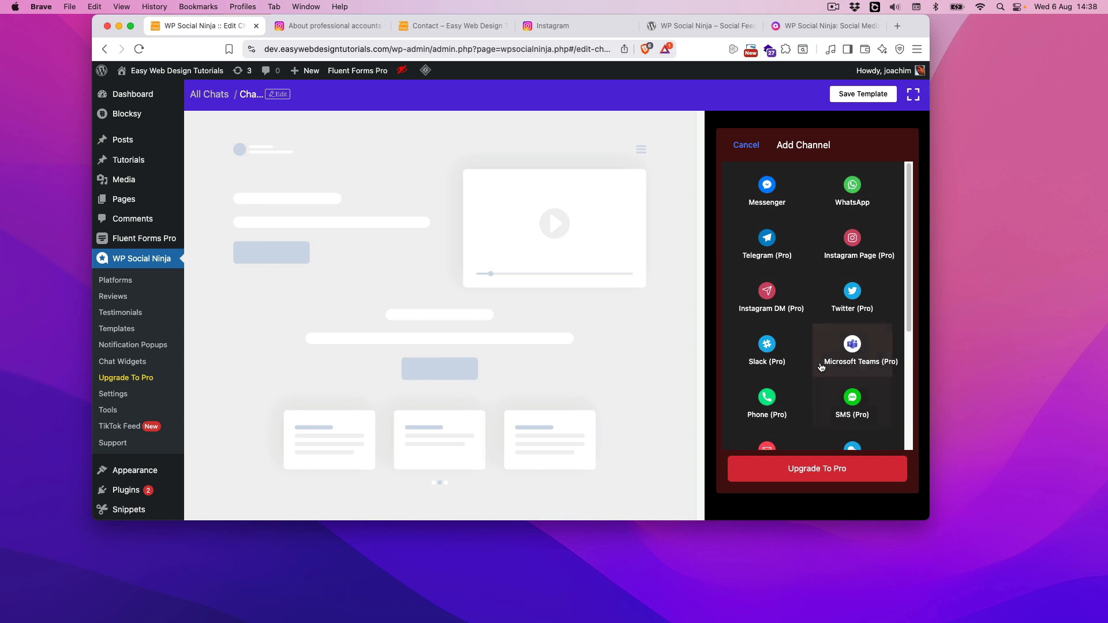
# Open the plugin's general settings and examine the full list of custom text and translation fields
pyautogui.click(119, 281)
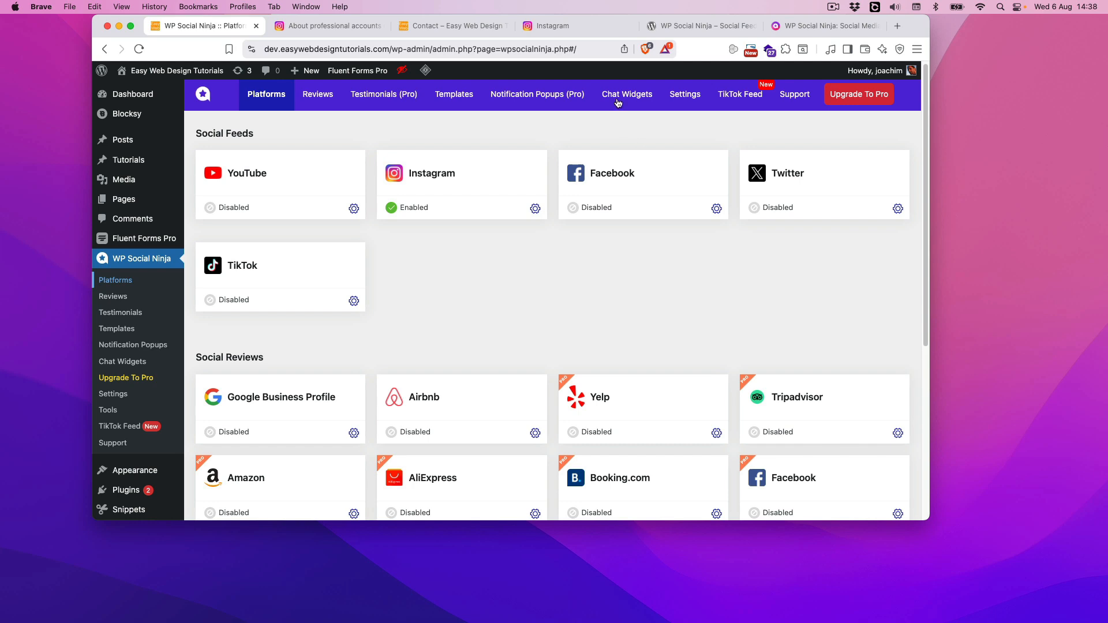
pyautogui.click(681, 94)
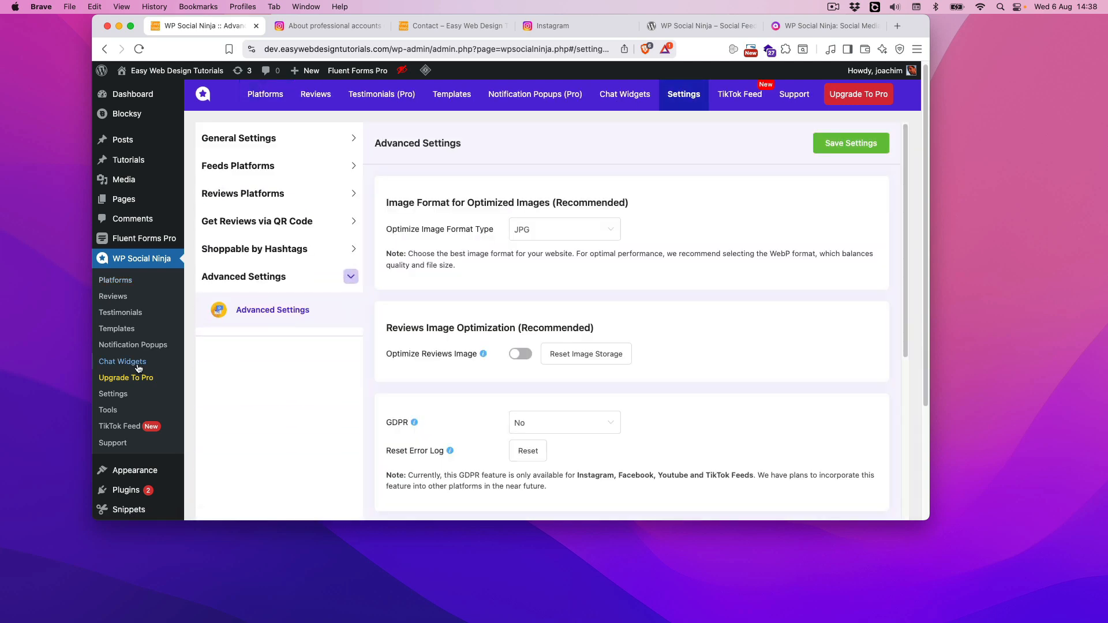
pyautogui.click(277, 139)
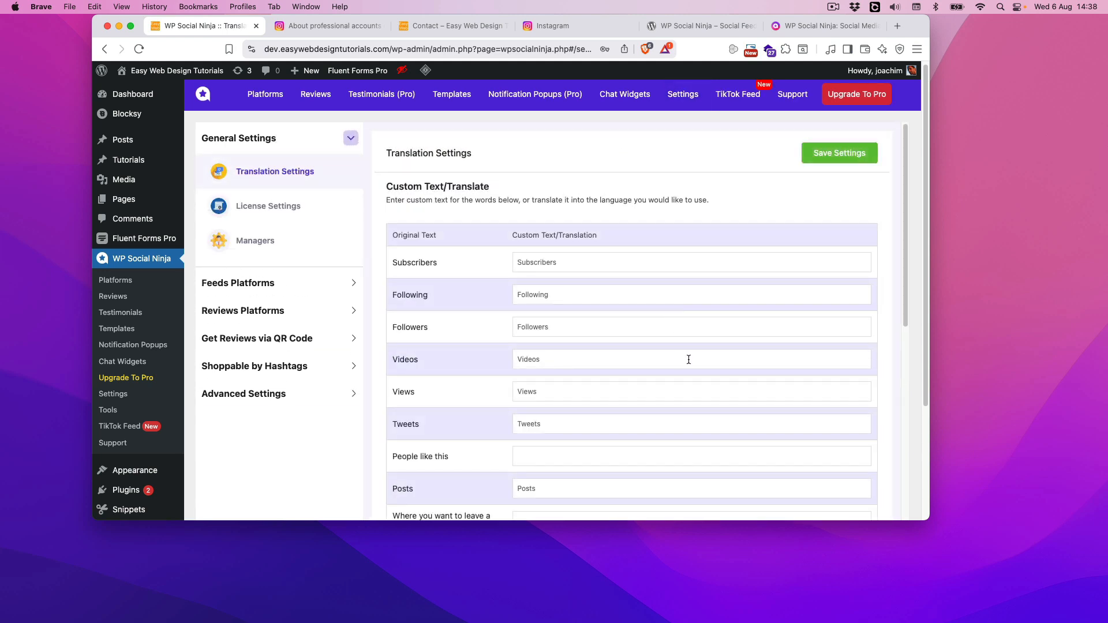
pyautogui.scroll(-2, 675, 357)
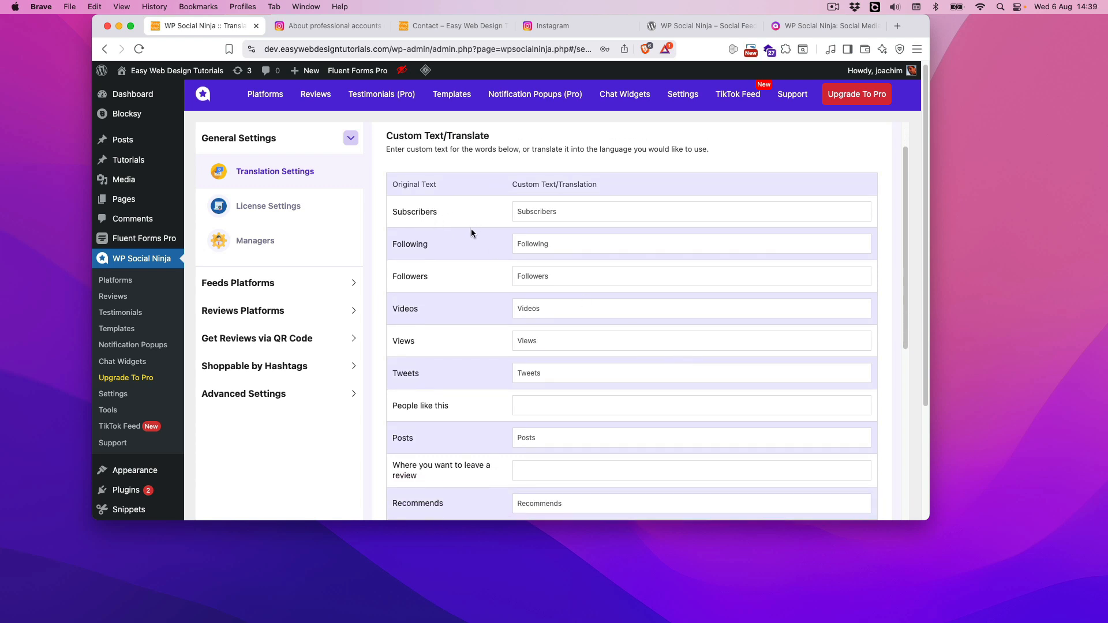
pyautogui.scroll(-3, 628, 294)
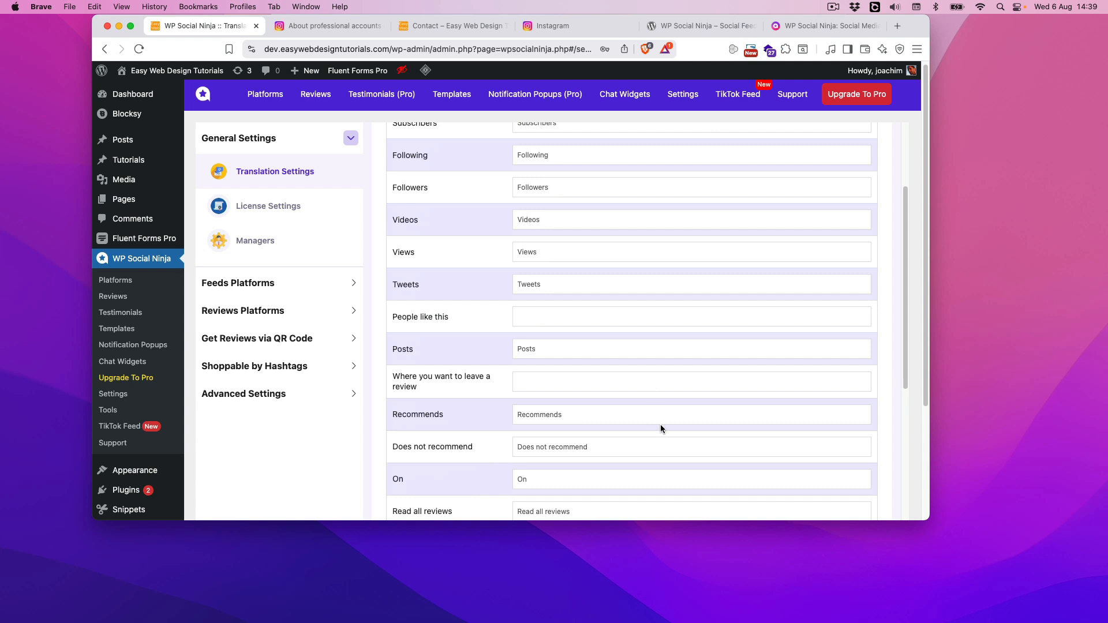
pyautogui.scroll(-8, 670, 426)
pyautogui.scroll(-7, 670, 427)
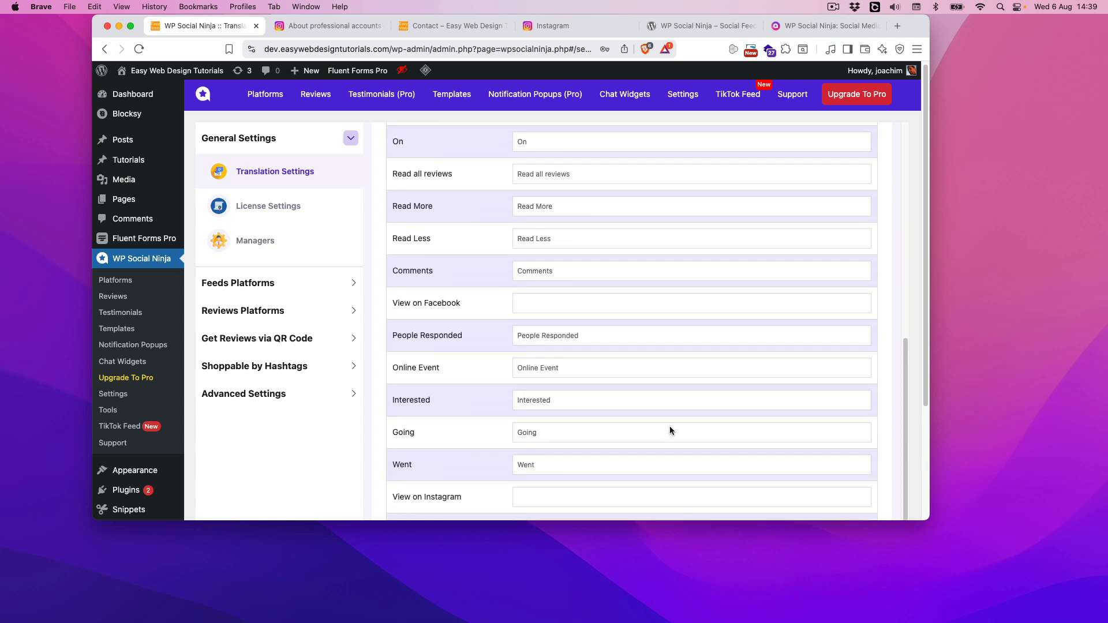
pyautogui.scroll(-1, 620, 401)
pyautogui.scroll(-4, 624, 407)
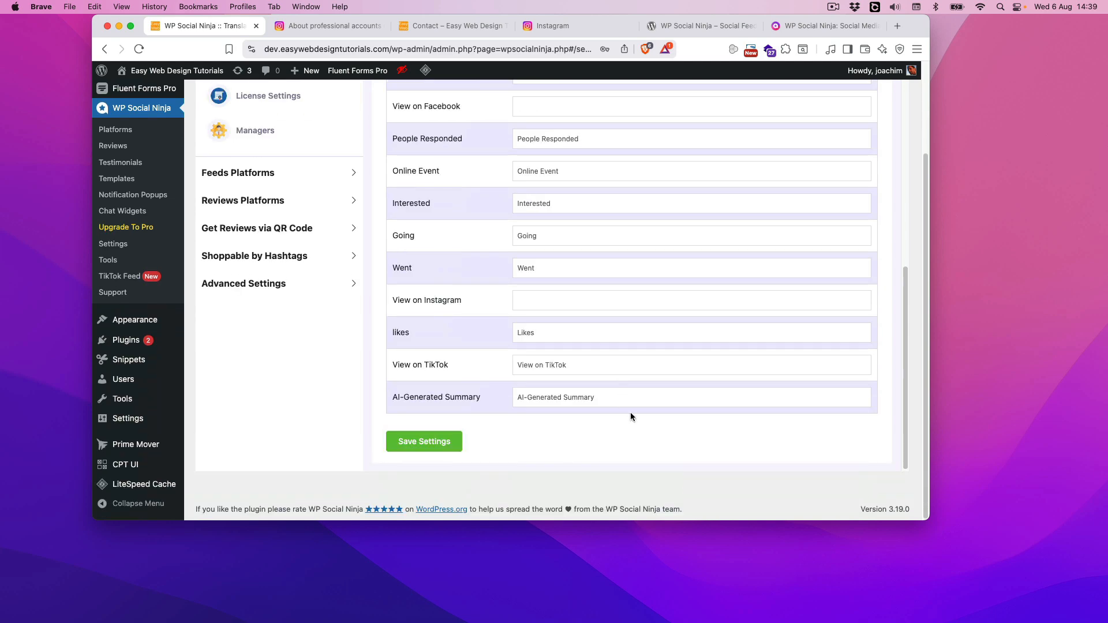
pyautogui.scroll(20, 666, 382)
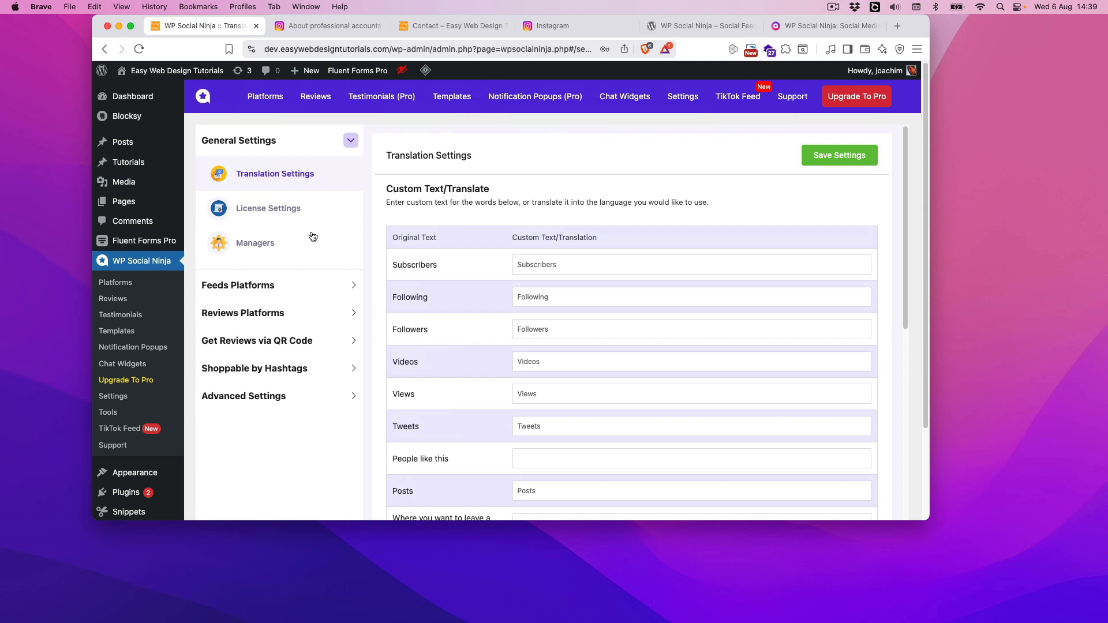
# Review the license, managers, Instagram feed and reviews platform sections of the plugin settings
pyautogui.click(278, 209)
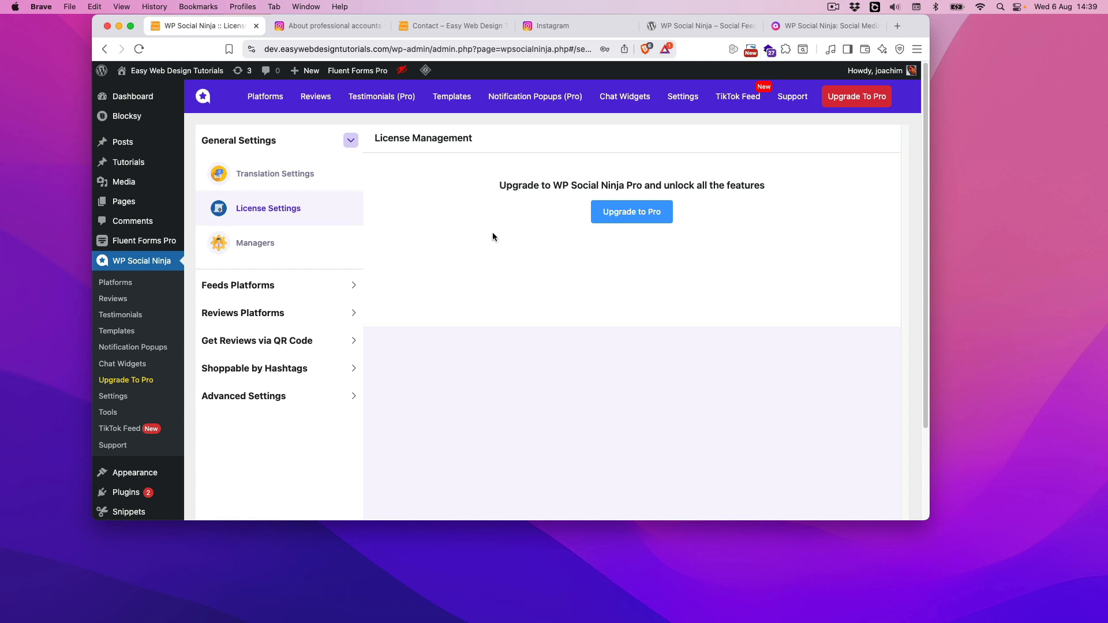
pyautogui.click(257, 245)
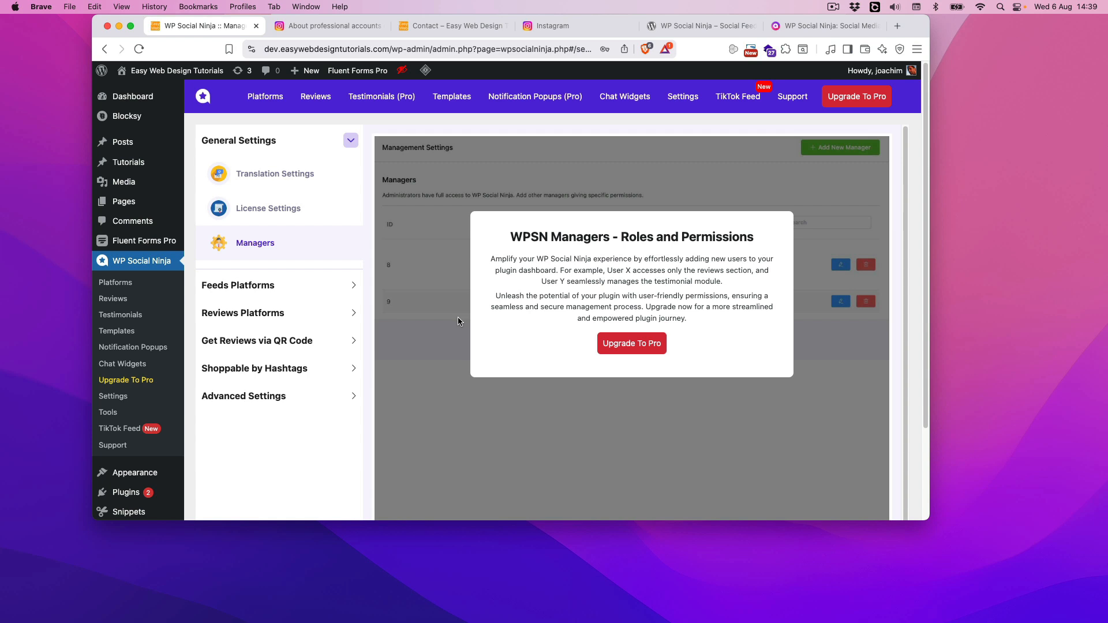
pyautogui.click(306, 285)
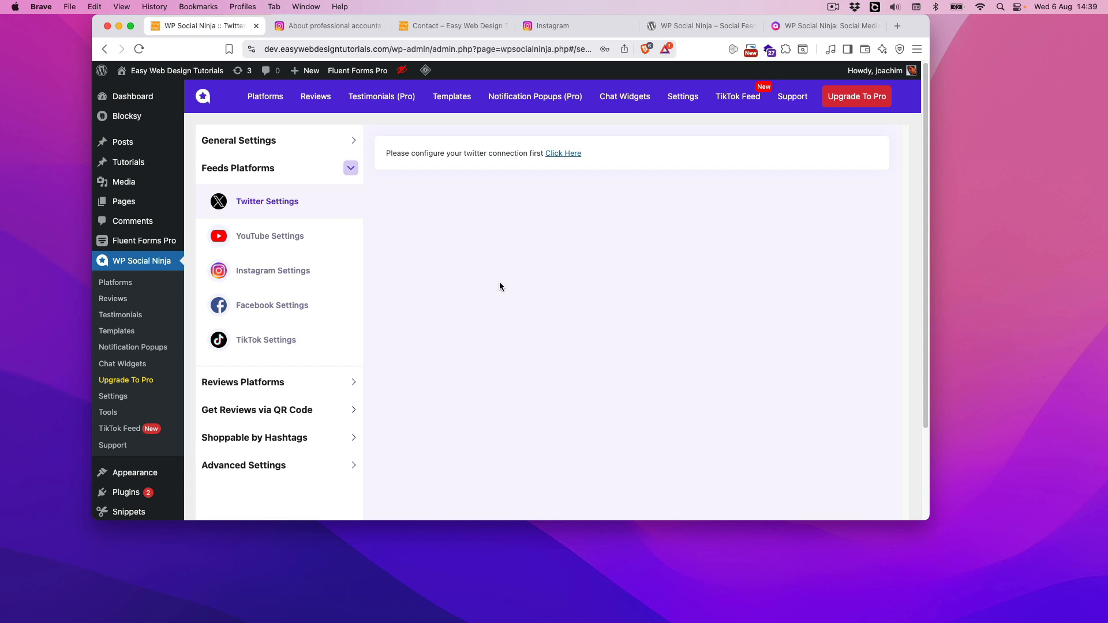
pyautogui.click(298, 272)
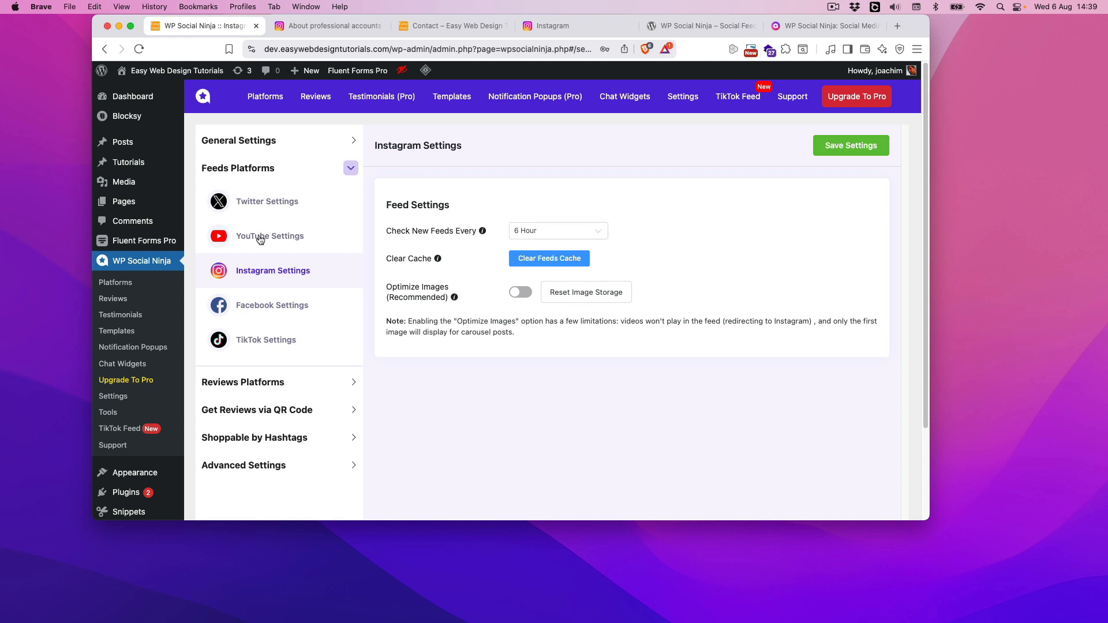
pyautogui.click(285, 383)
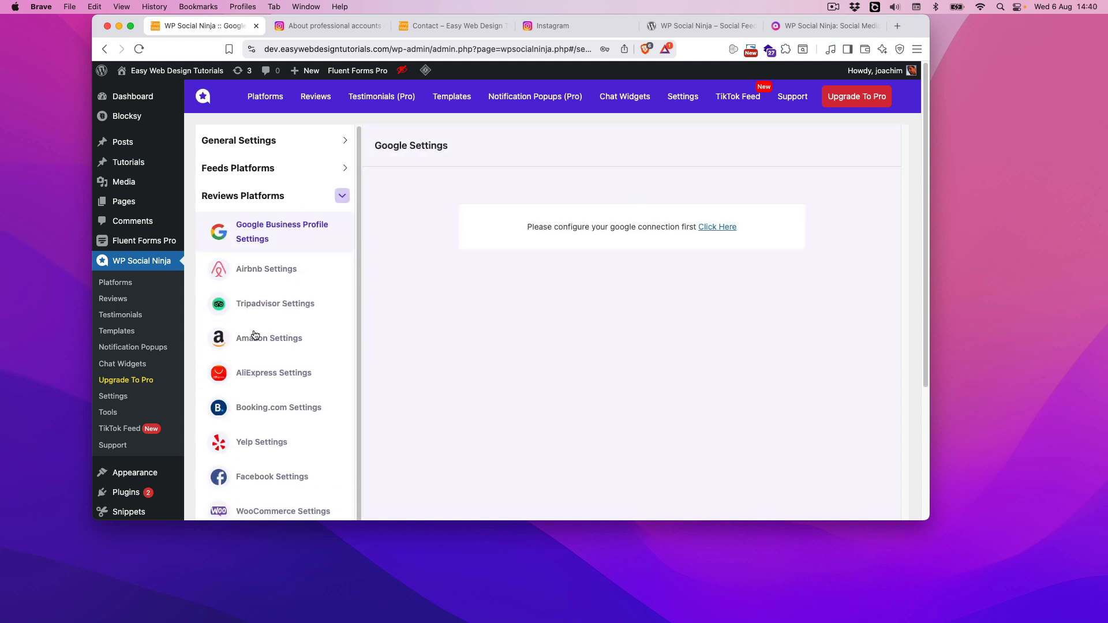
# Review the Shoppable by Hashtags section and the advanced settings for image optimization and GDPR
pyautogui.click(342, 198)
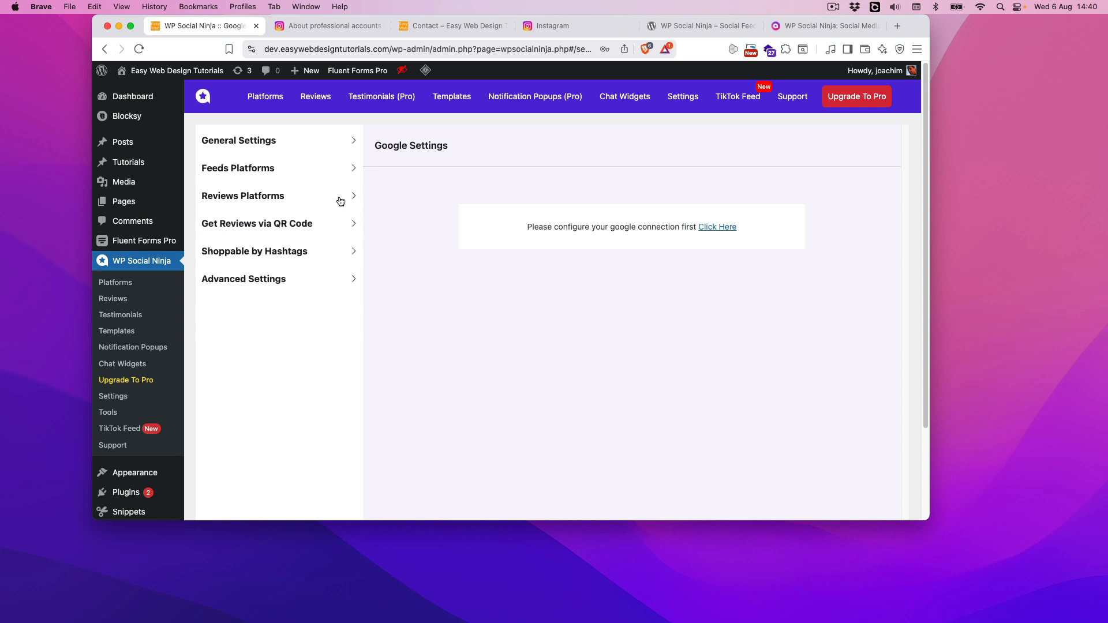
pyautogui.click(276, 254)
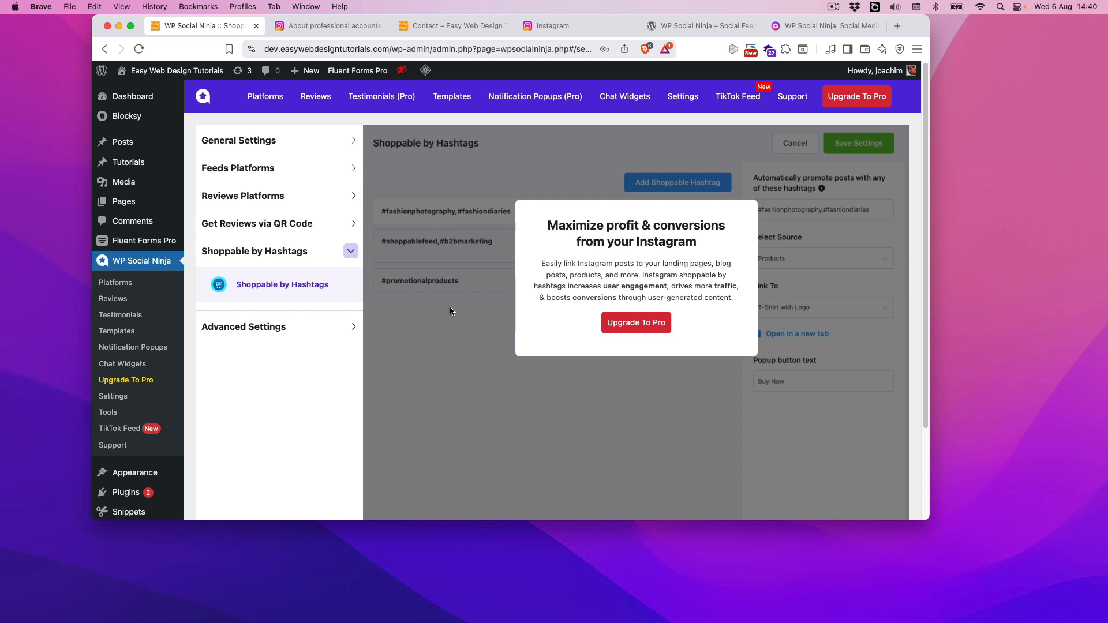
pyautogui.click(255, 327)
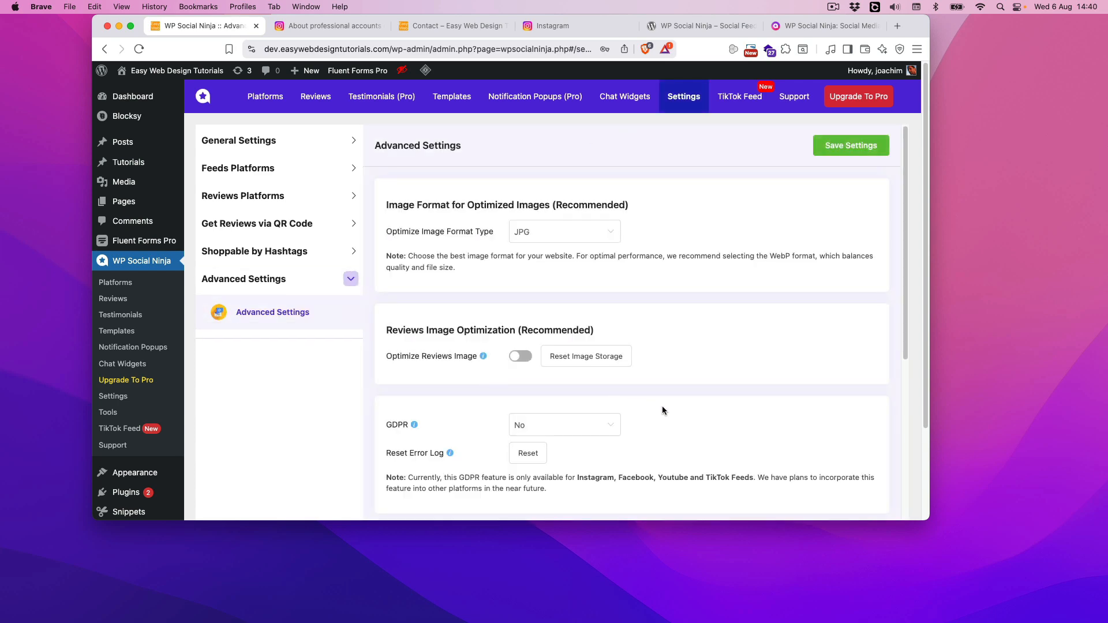
pyautogui.scroll(-5, 662, 406)
pyautogui.scroll(-3, 661, 407)
pyautogui.scroll(8, 661, 407)
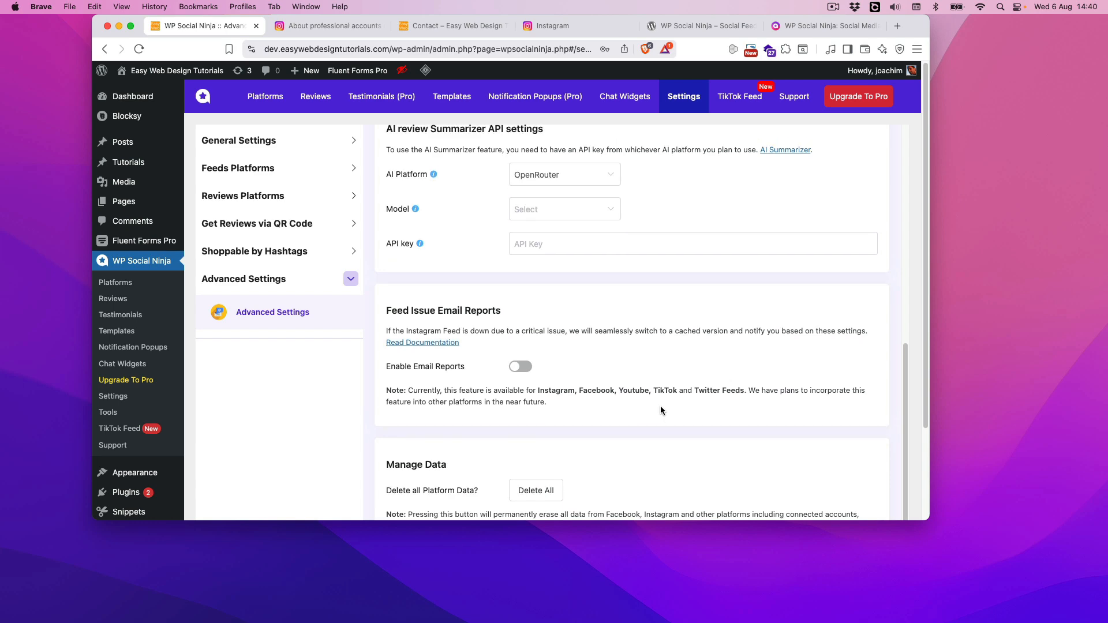
# Look through the plugin's export and import tools and its TikTok Feed page
pyautogui.click(112, 414)
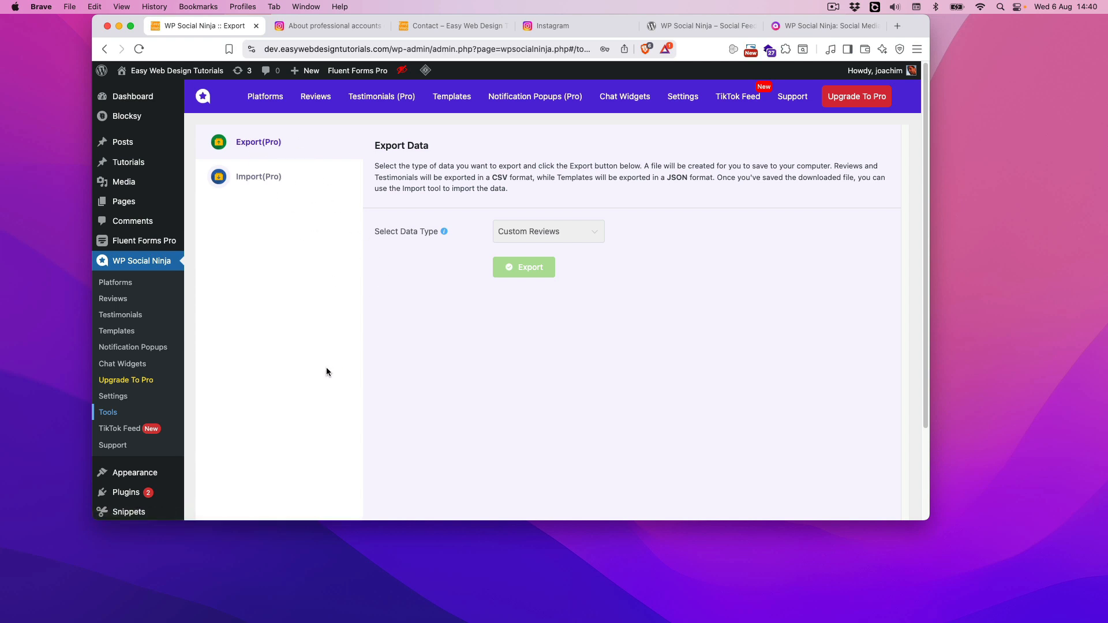
pyautogui.click(128, 430)
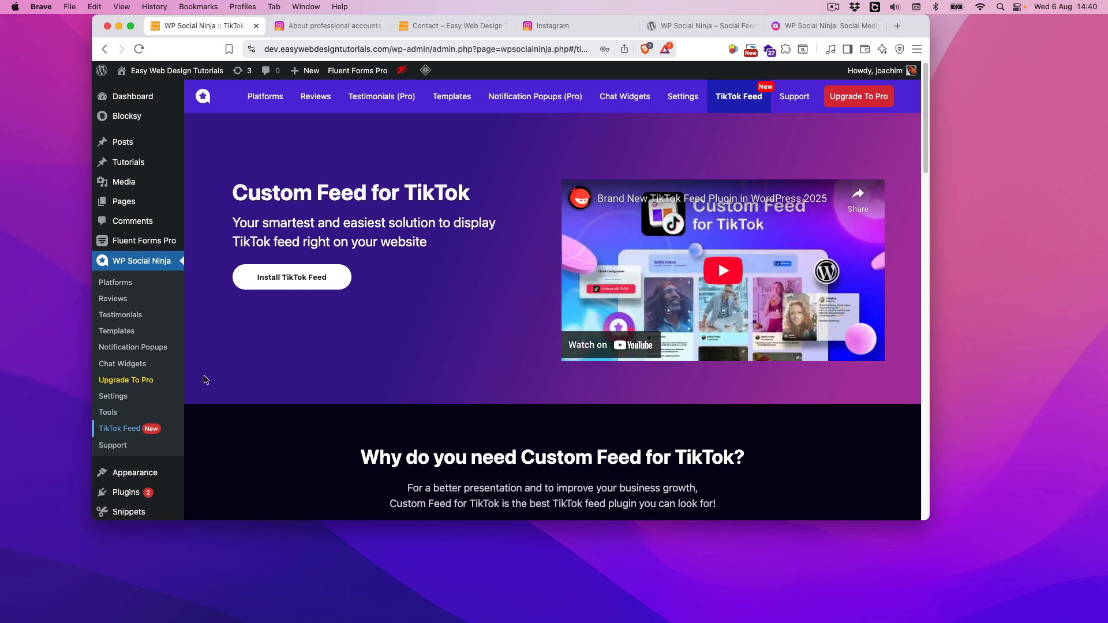
# Examine the documentation and help options on the plugin's Support page, and return to the Platforms overview
pyautogui.click(121, 447)
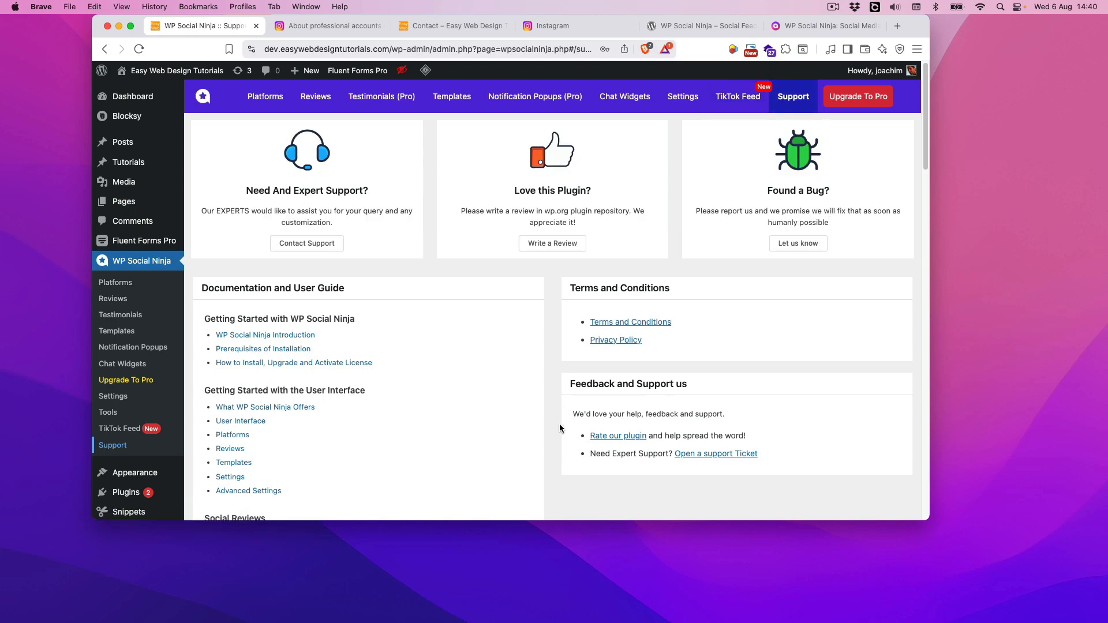
pyautogui.scroll(-1, 560, 428)
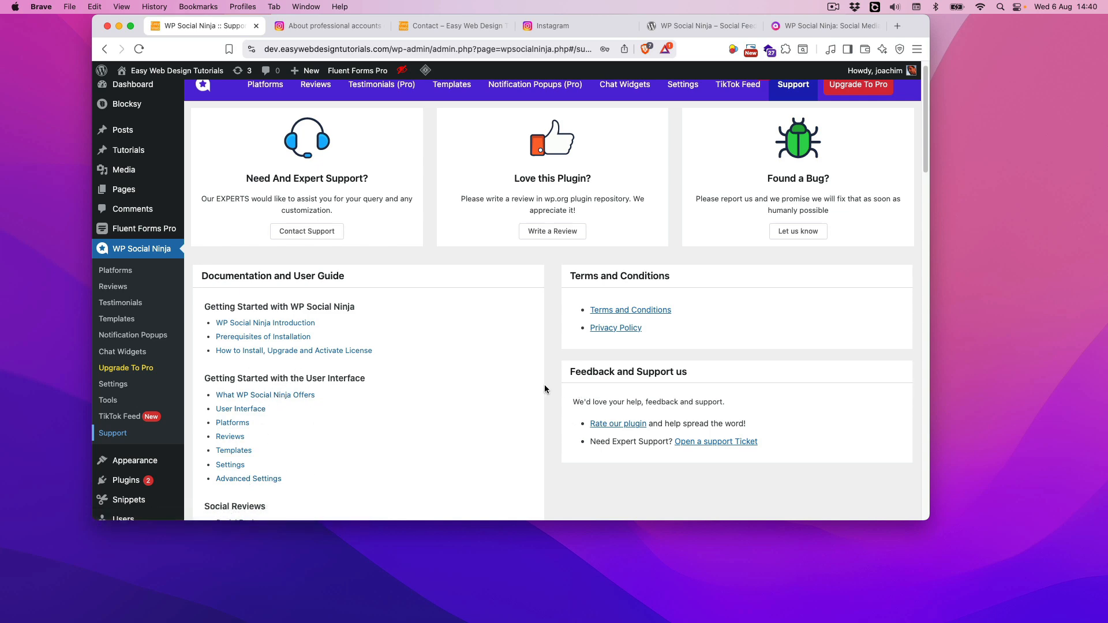
pyautogui.scroll(-1, 541, 388)
pyautogui.scroll(-5, 541, 385)
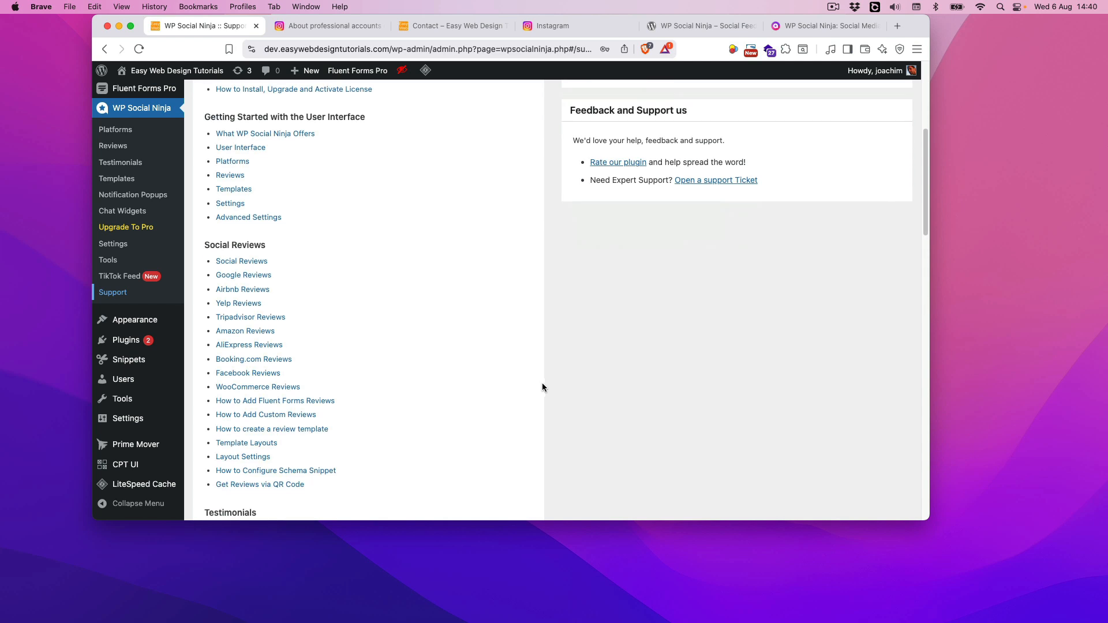
pyautogui.scroll(1, 543, 384)
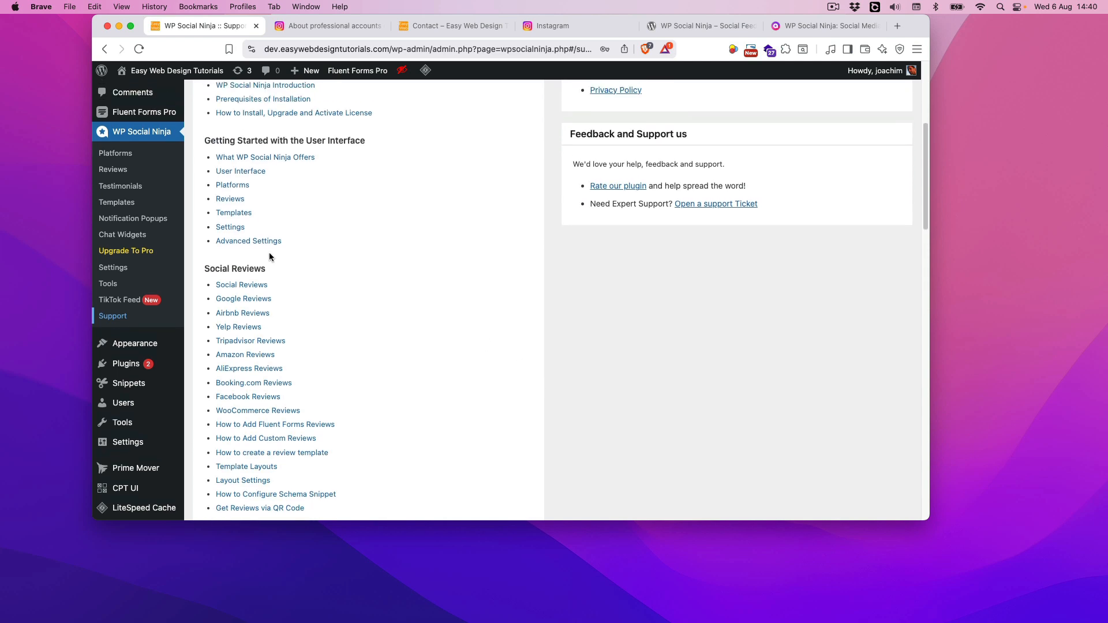
pyautogui.scroll(5, 578, 363)
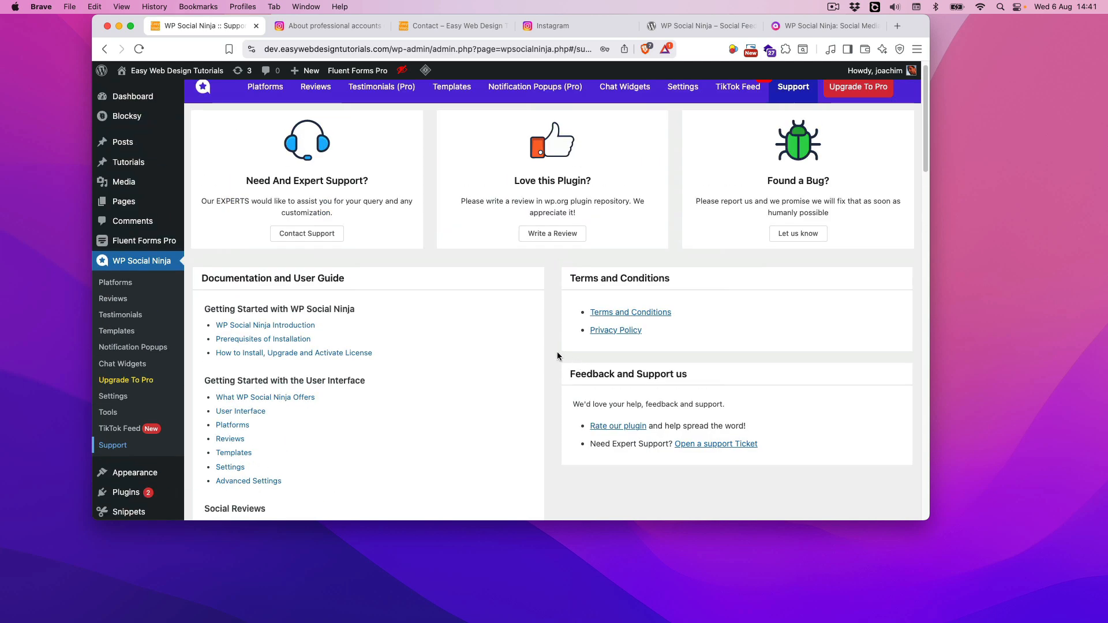
pyautogui.scroll(1, 557, 352)
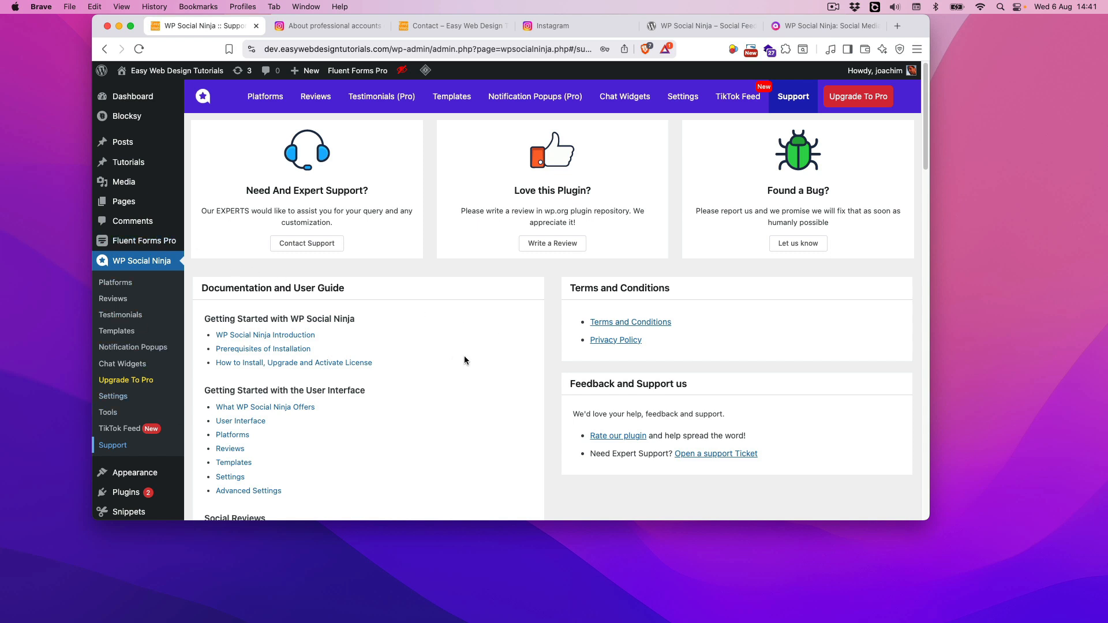
pyautogui.click(116, 282)
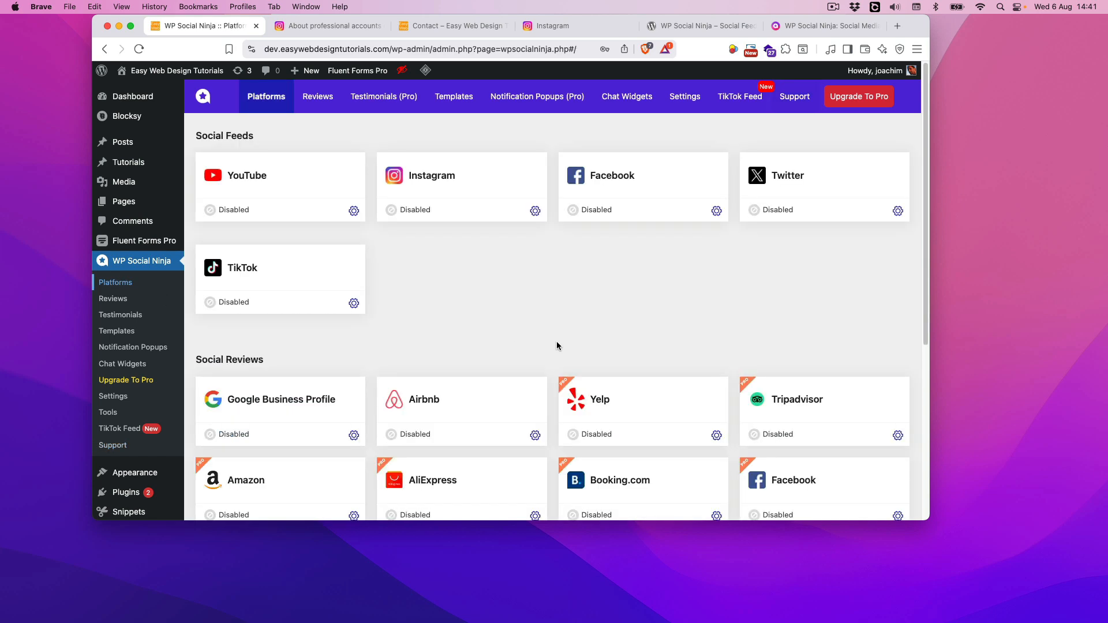